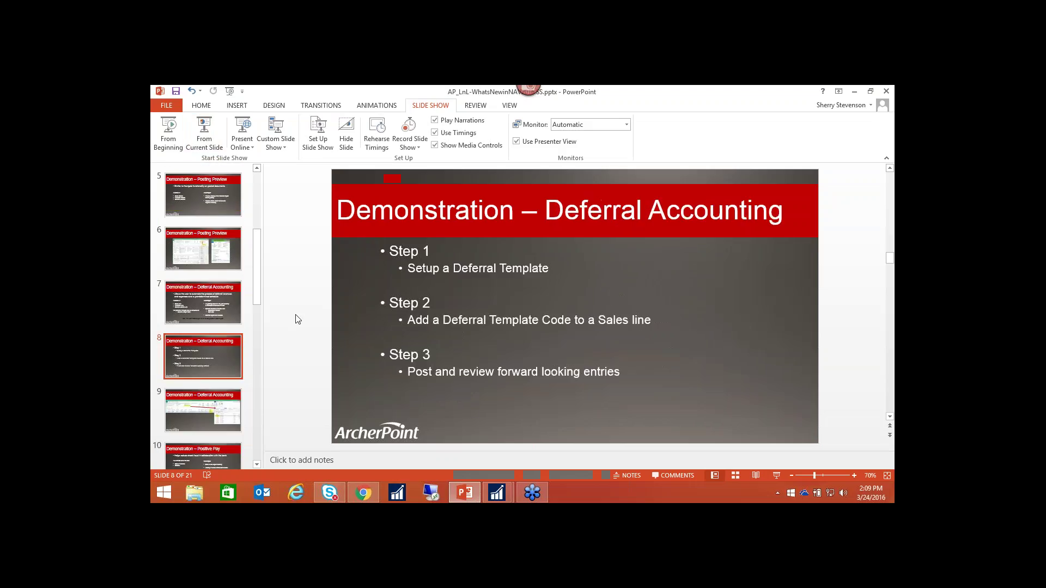
mouse_move(505, 497)
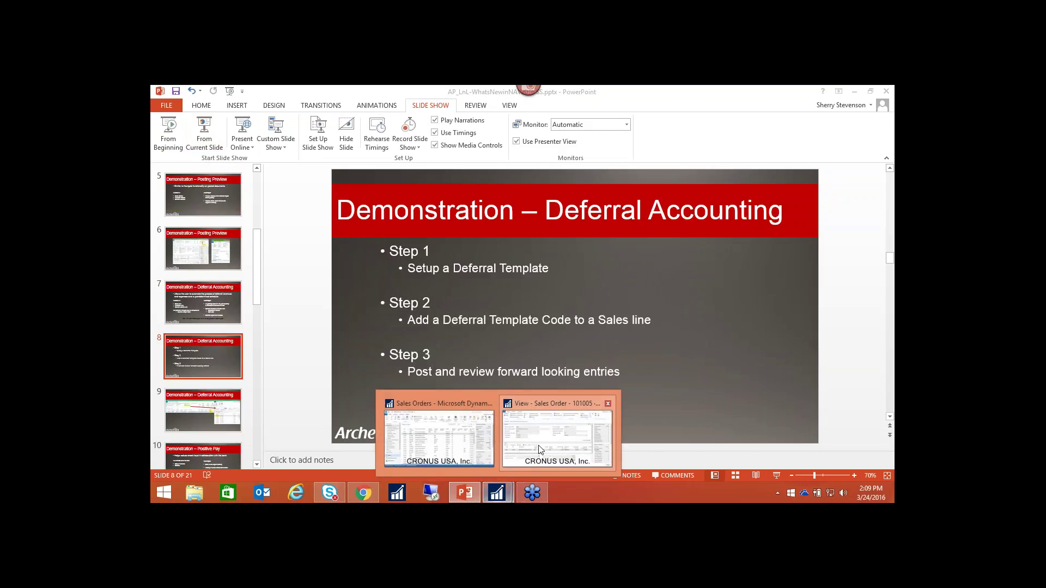
left_click(556, 439)
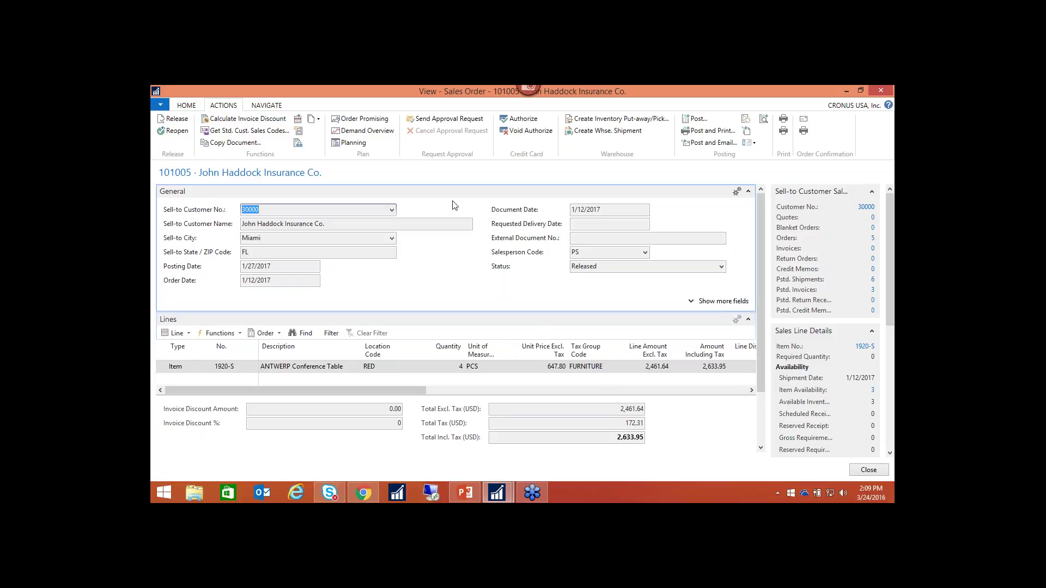
key("alt+Tab")
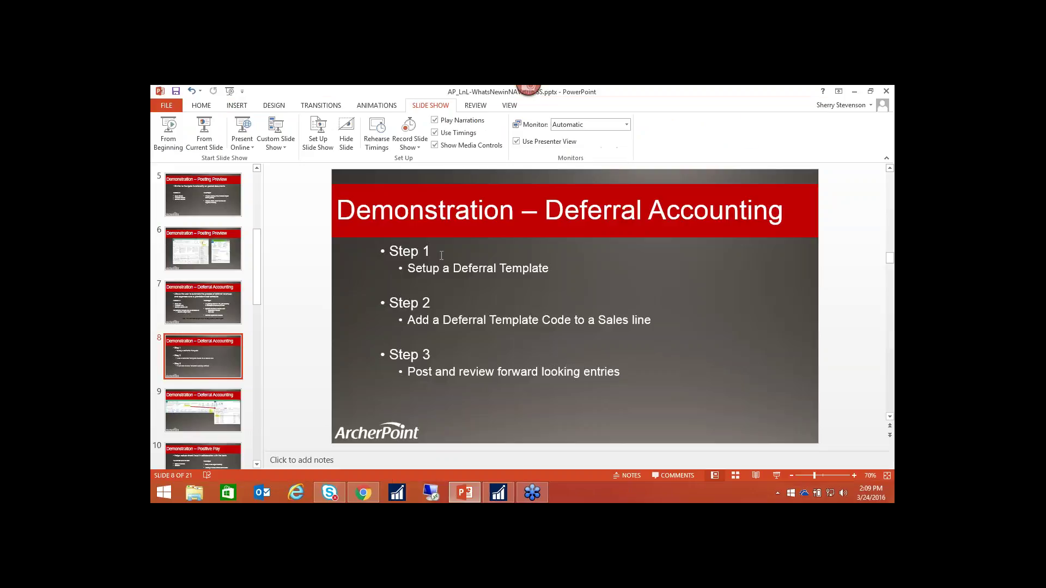
Step: Switch to the Sales Orders list in Dynamics NAV and create a new sales order for The Cannon Group PLC
left_click(498, 494)
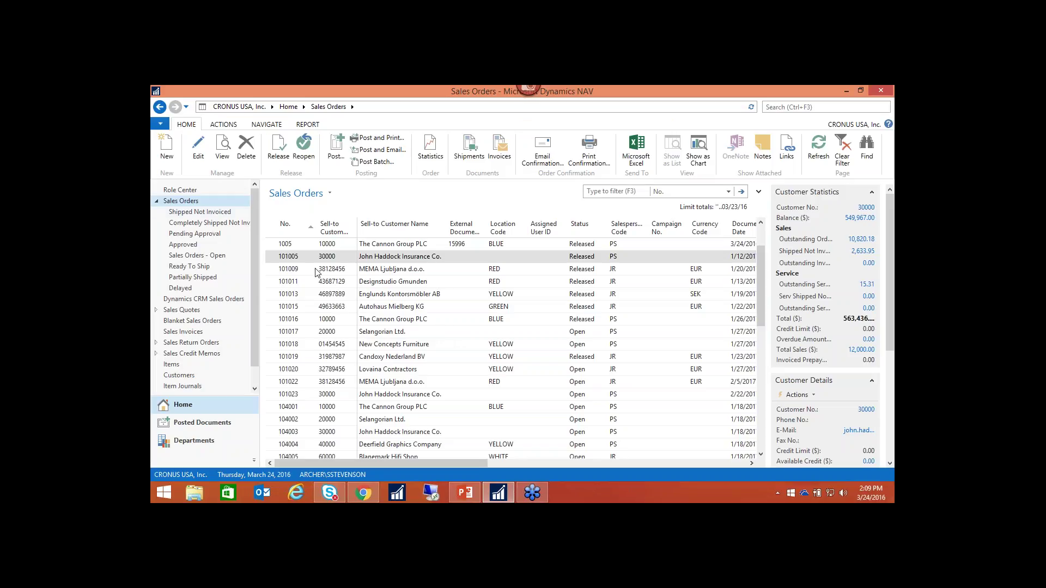
left_click(167, 160)
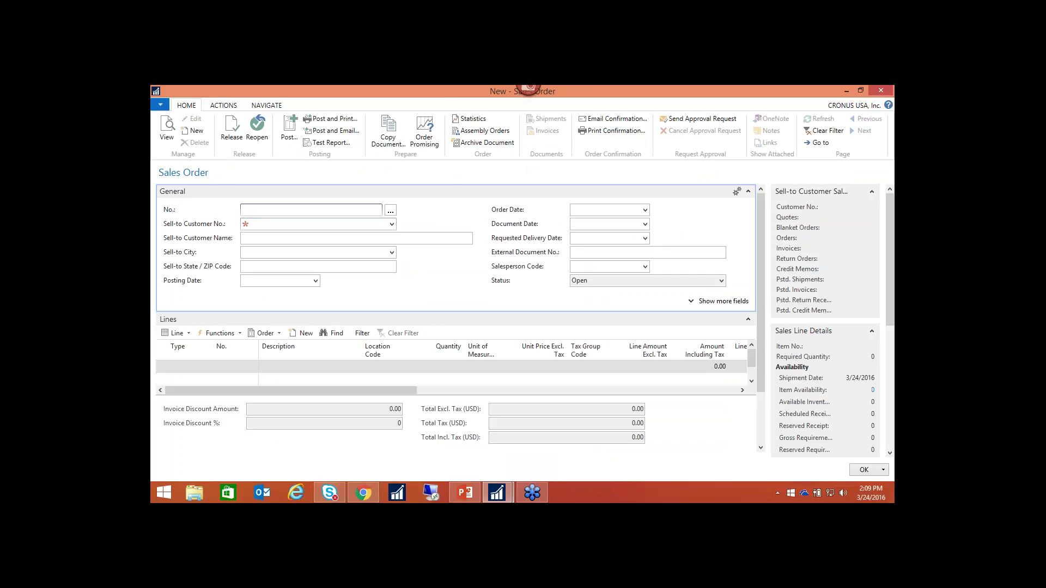
key("Tab")
type("10000")
key("Return")
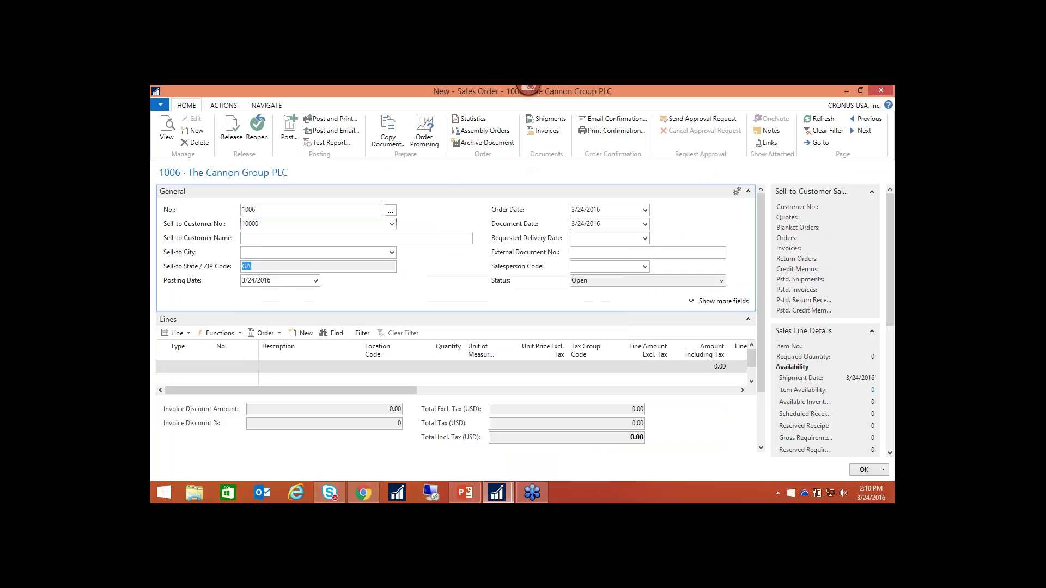
Step: Add a G/L Account line to the sales order for account 42330, Sales, Software
left_click(201, 368)
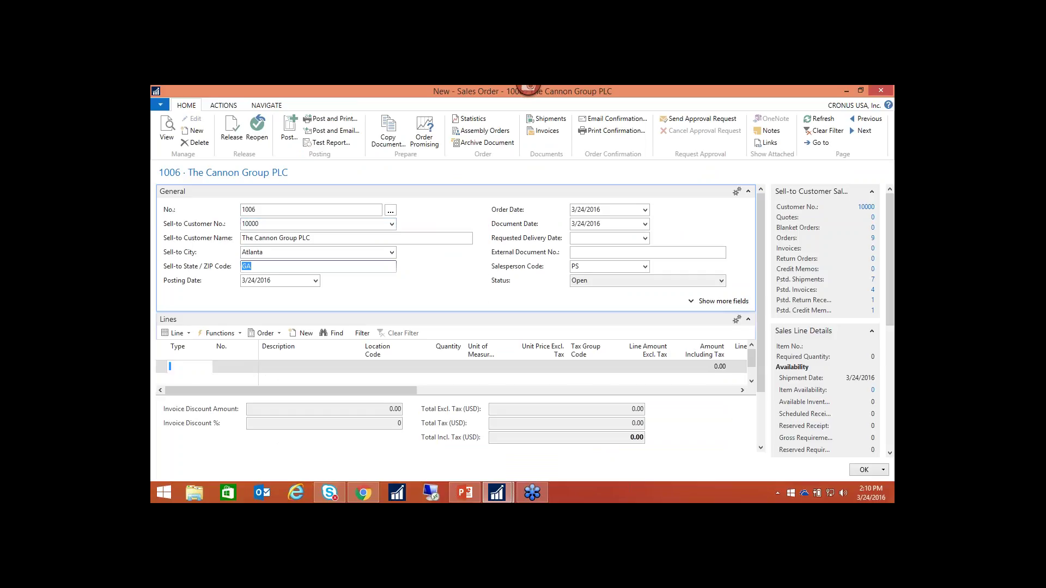
left_click(208, 368)
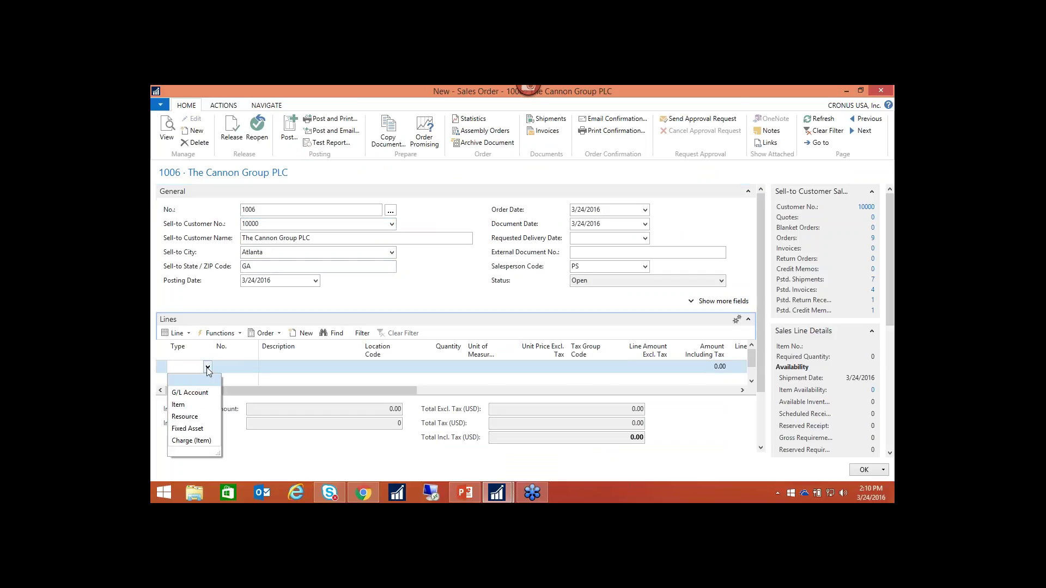
left_click(206, 393)
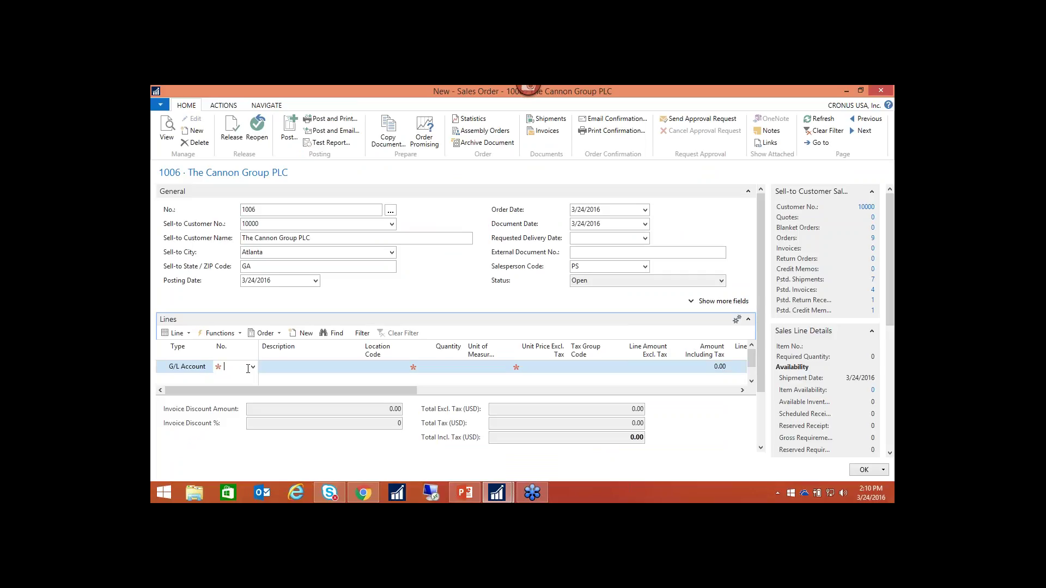
type("42330")
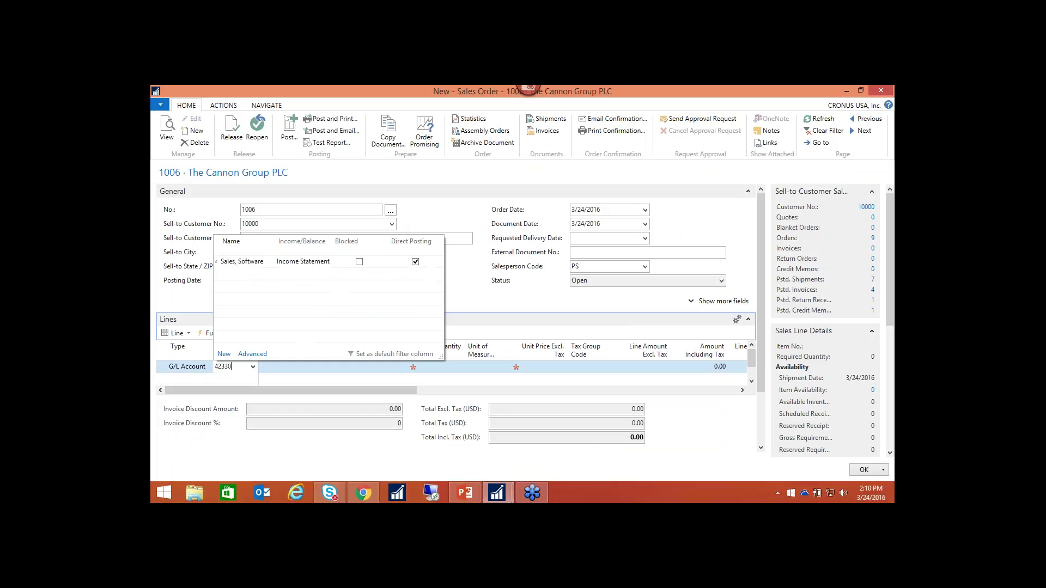
key("Return")
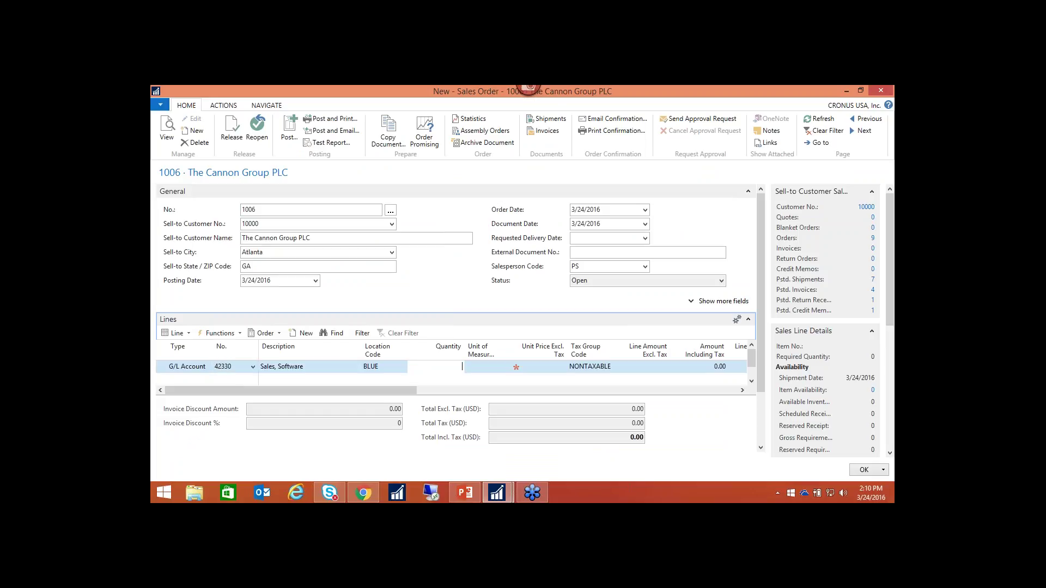
Step: Set the software line's quantity to 1 and unit price to 12,000.00, and close the sales order
key("Return")
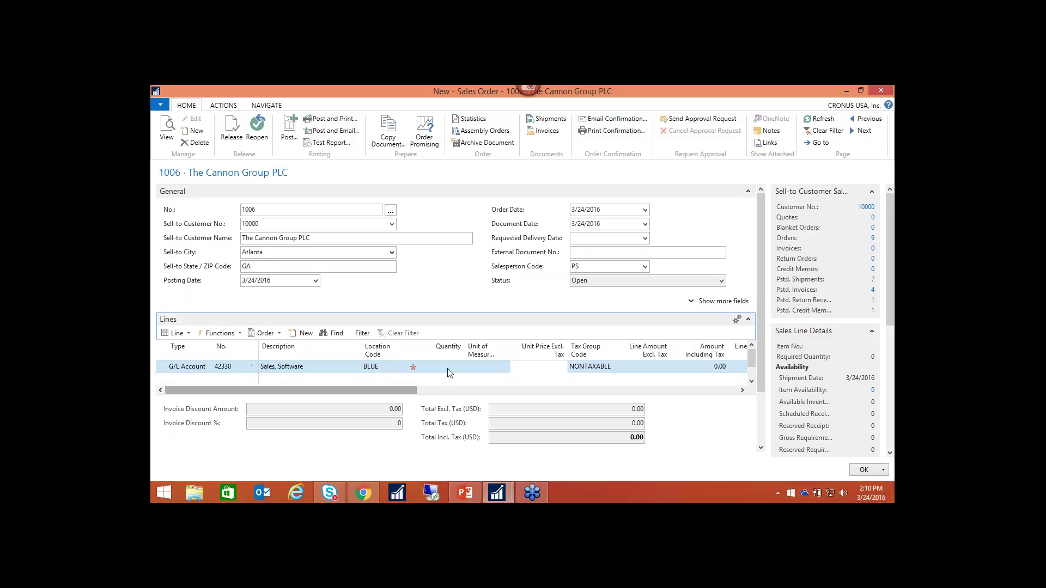
key("shift+Tab")
type("1")
key("Return")
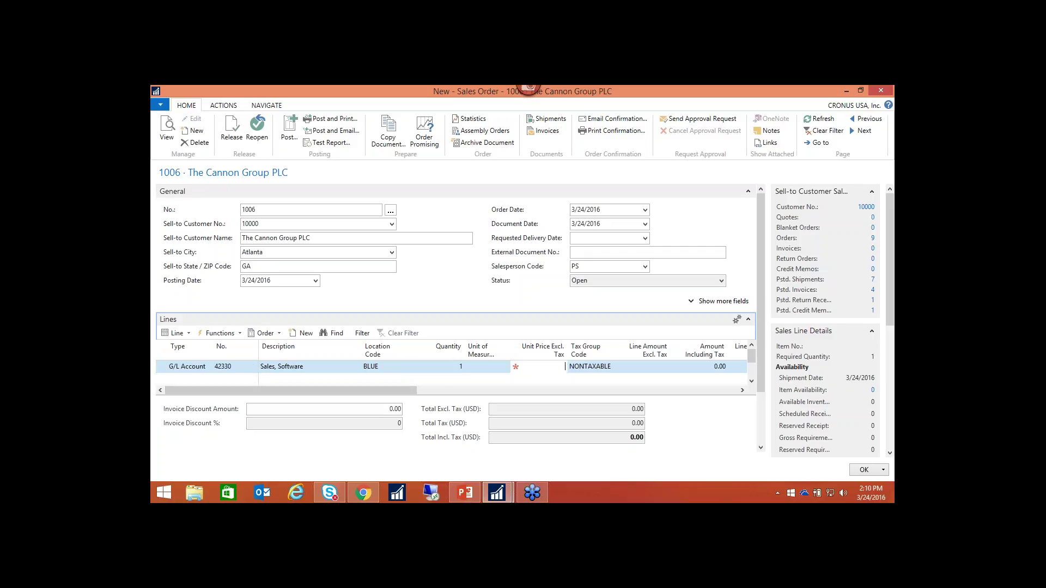
key("Return")
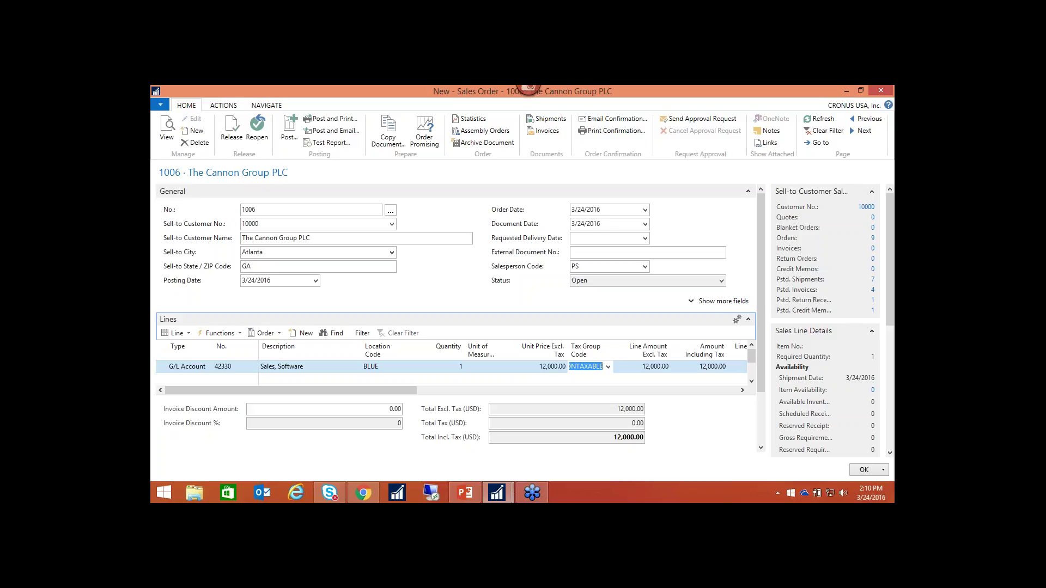
key("Escape")
Step: Search for the Deferral Templates page and open the SOFTWARE template for editing
left_click(781, 107)
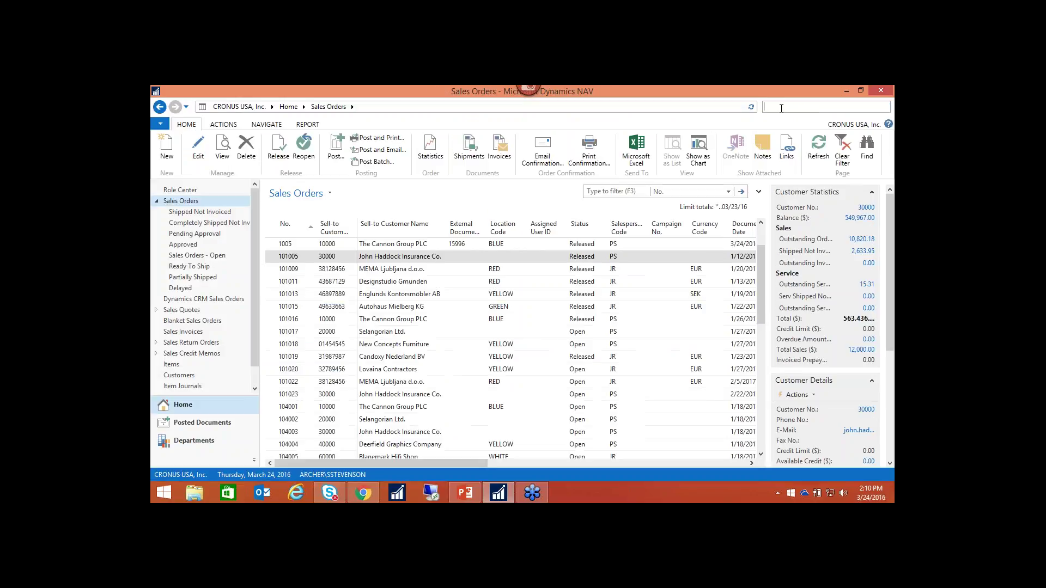
type("deferral")
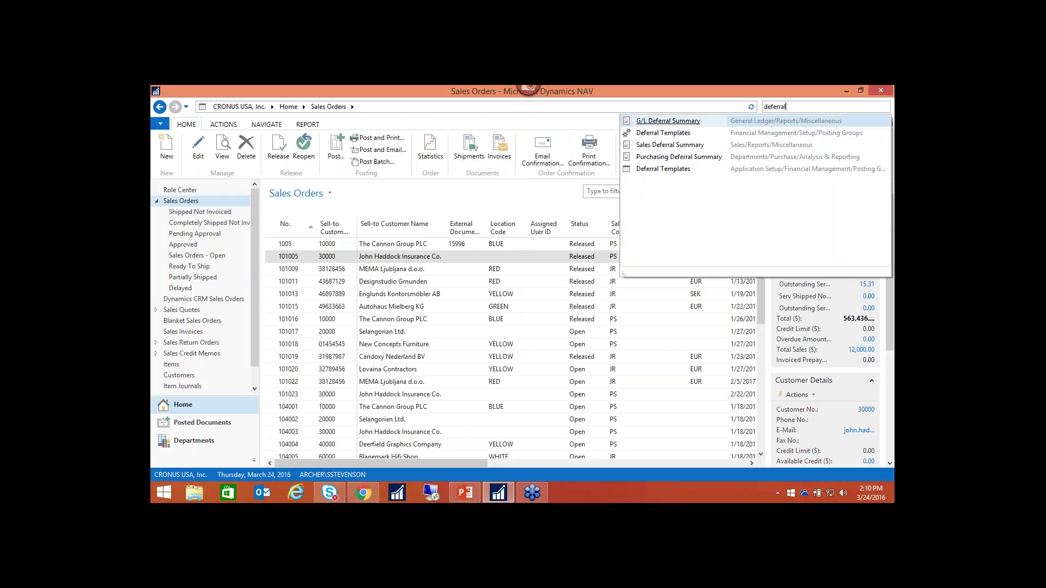
left_click(664, 133)
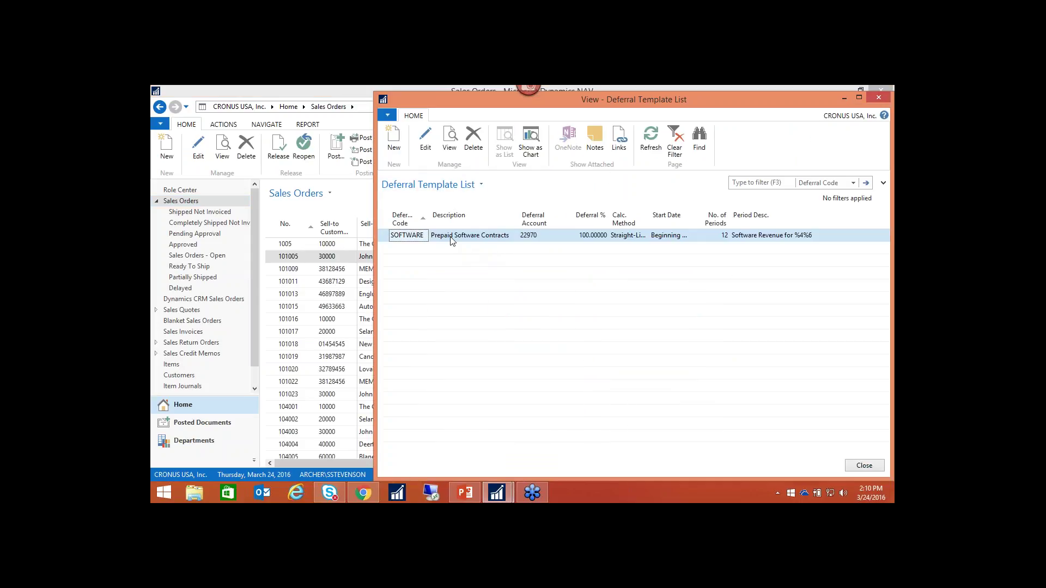
left_click(426, 139)
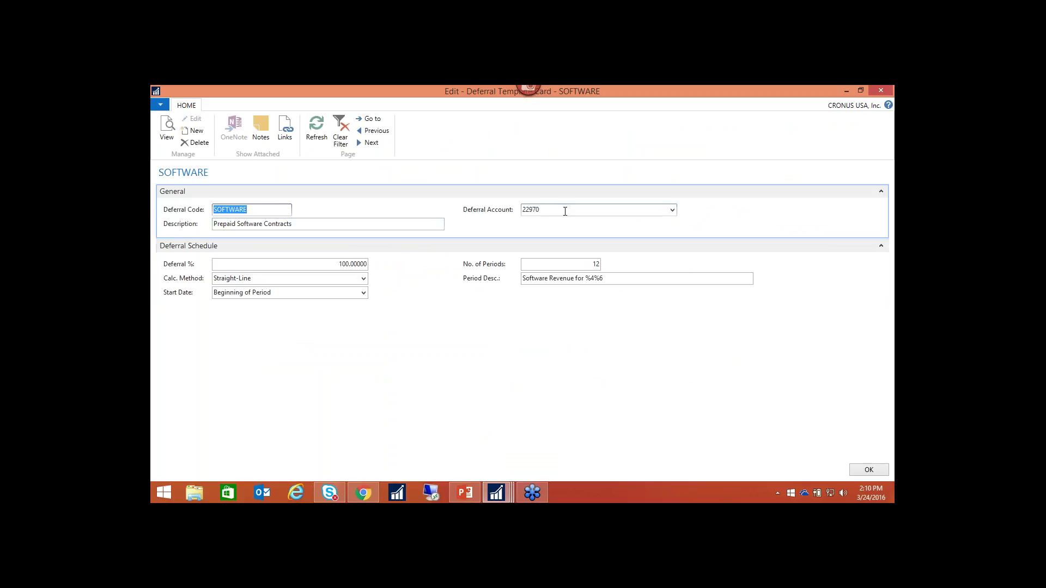
Step: Review the SOFTWARE template's deferral account, percentage, calculation methods, start date options and number of periods, and return to the sales orders
left_click(597, 210)
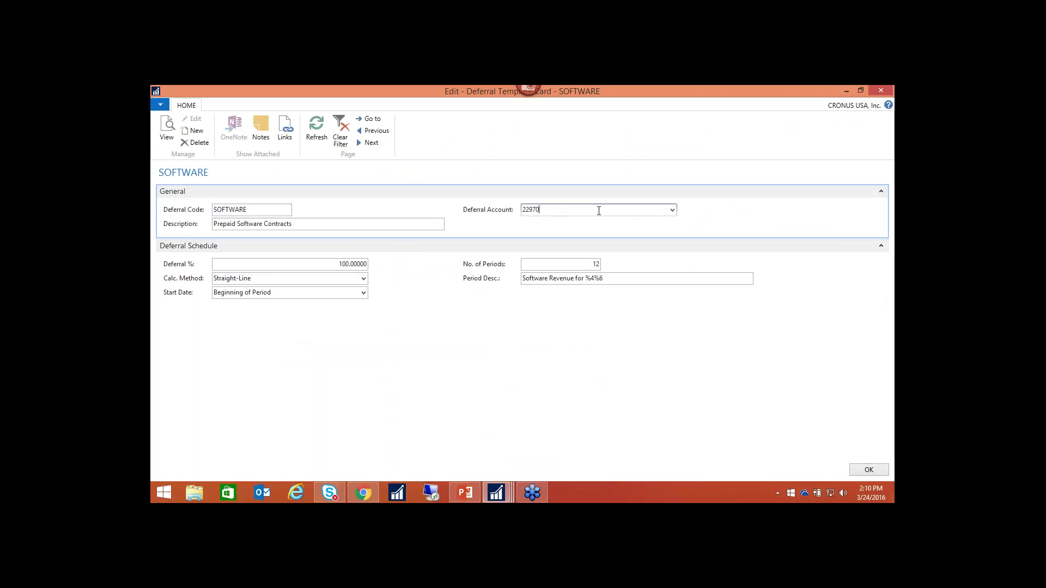
left_click(673, 210)
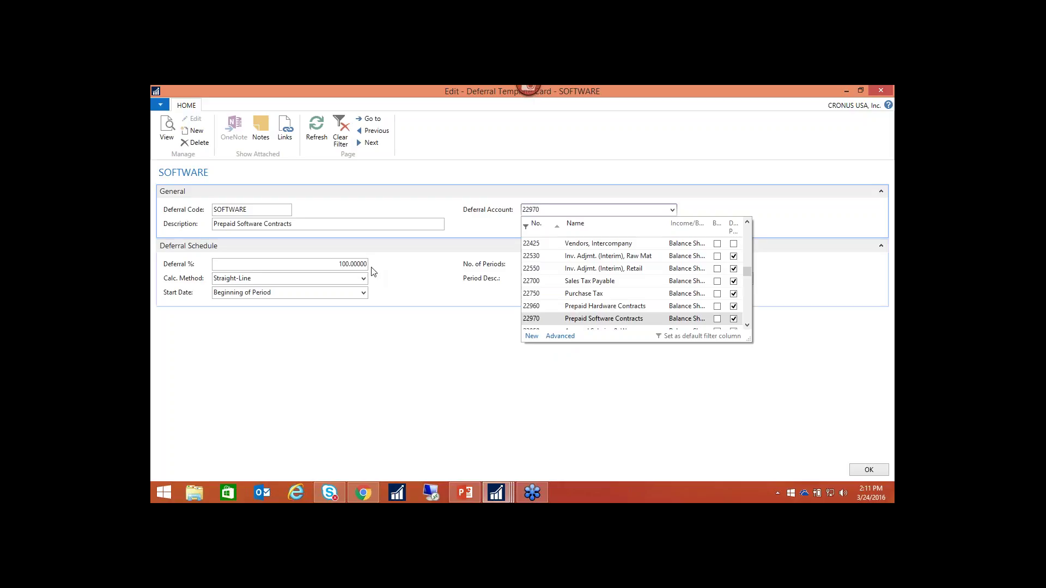
left_click(326, 262)
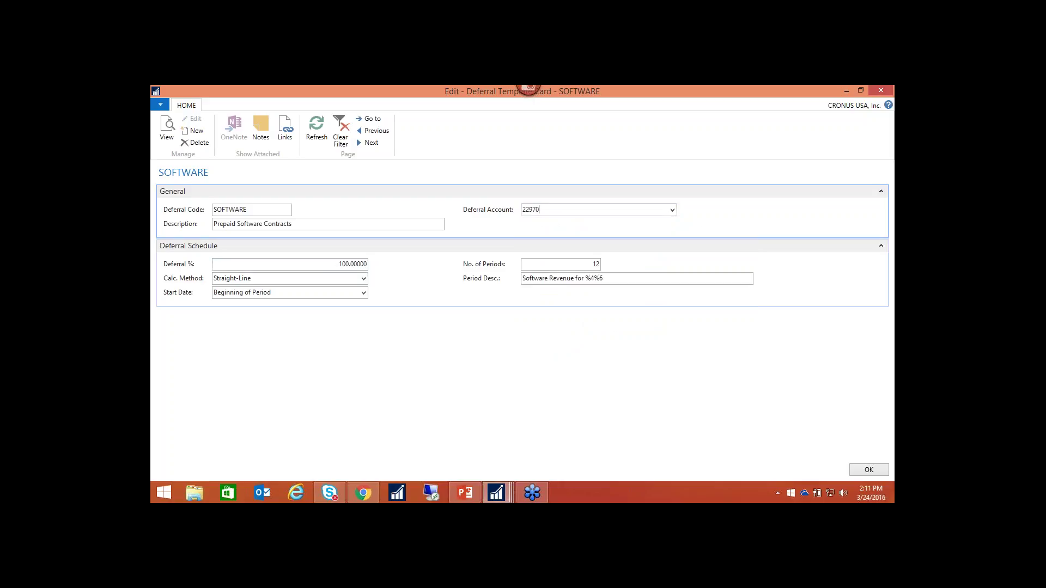
left_click(328, 264)
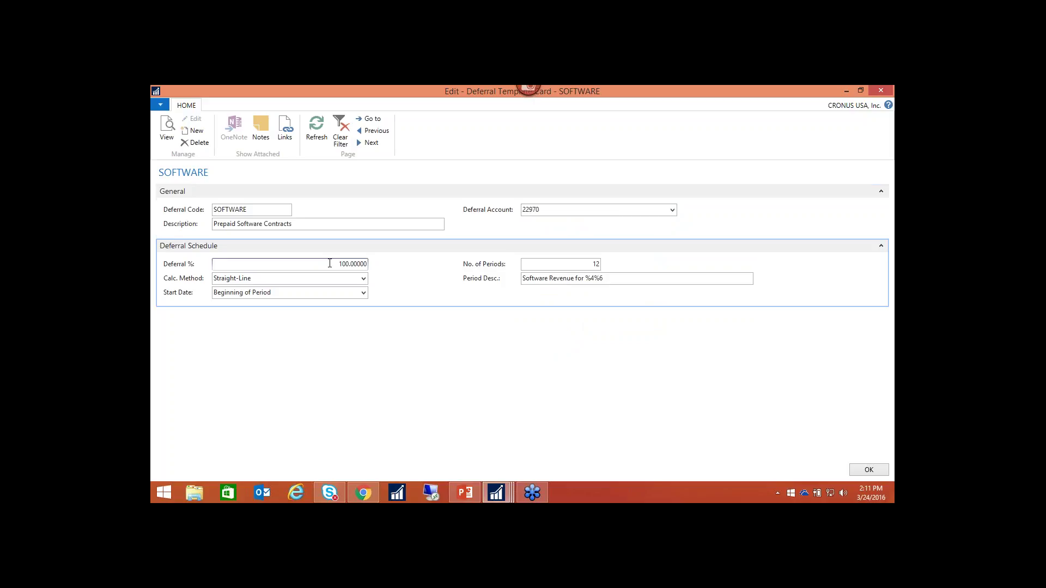
left_click(364, 279)
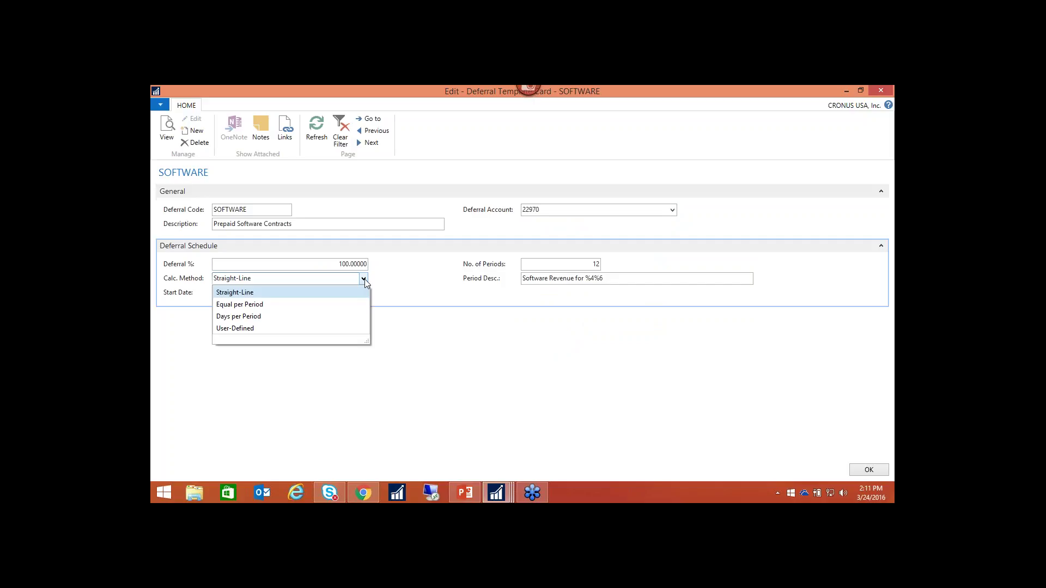
left_click(399, 287)
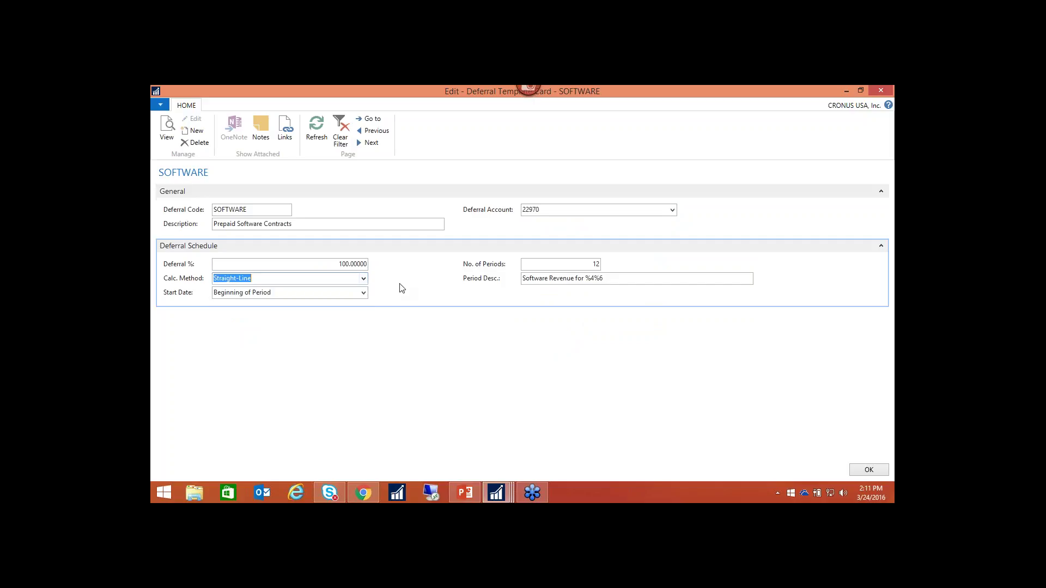
left_click(364, 294)
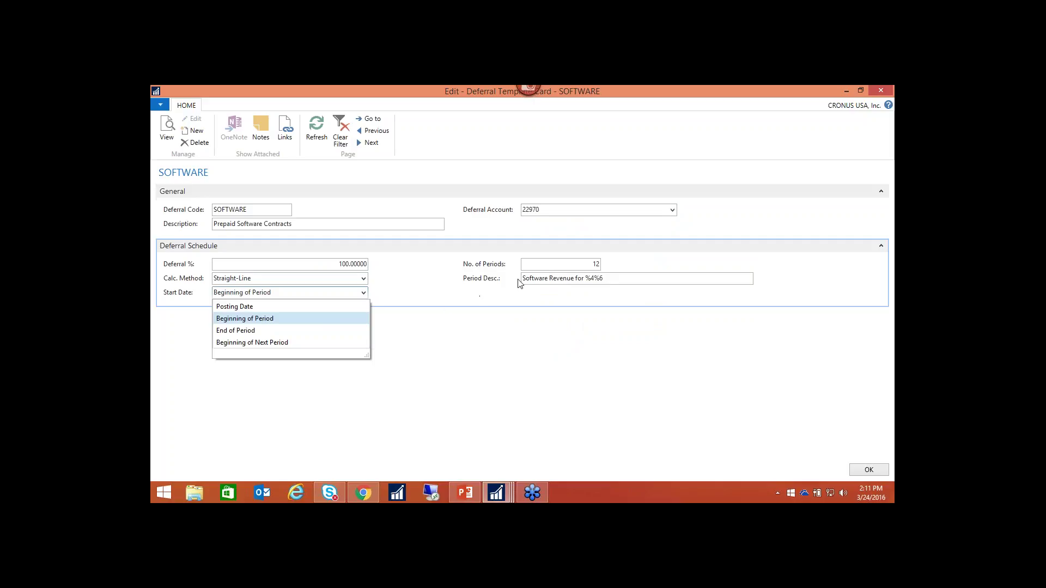
left_click(543, 264)
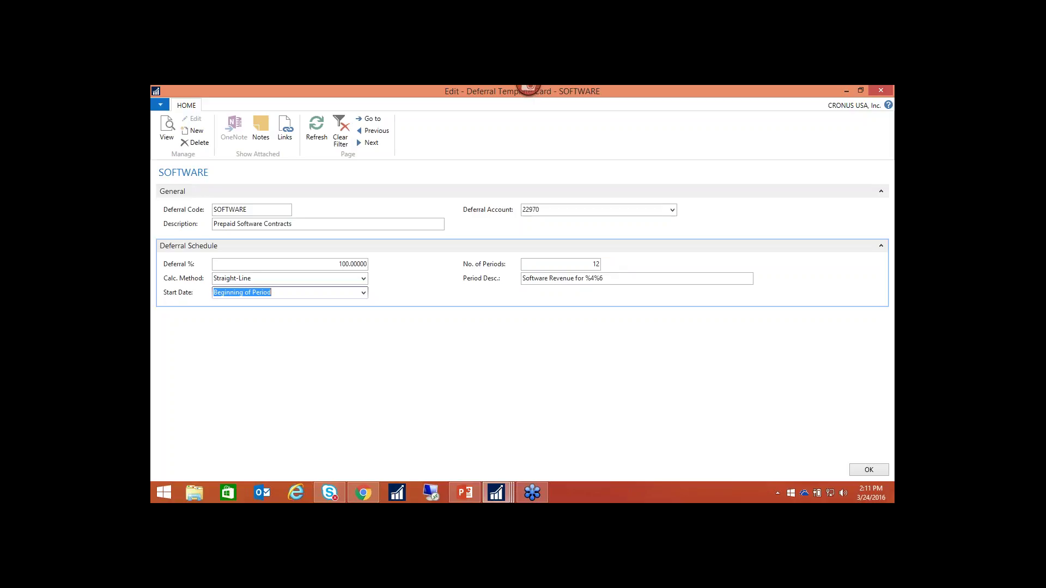
key("Escape")
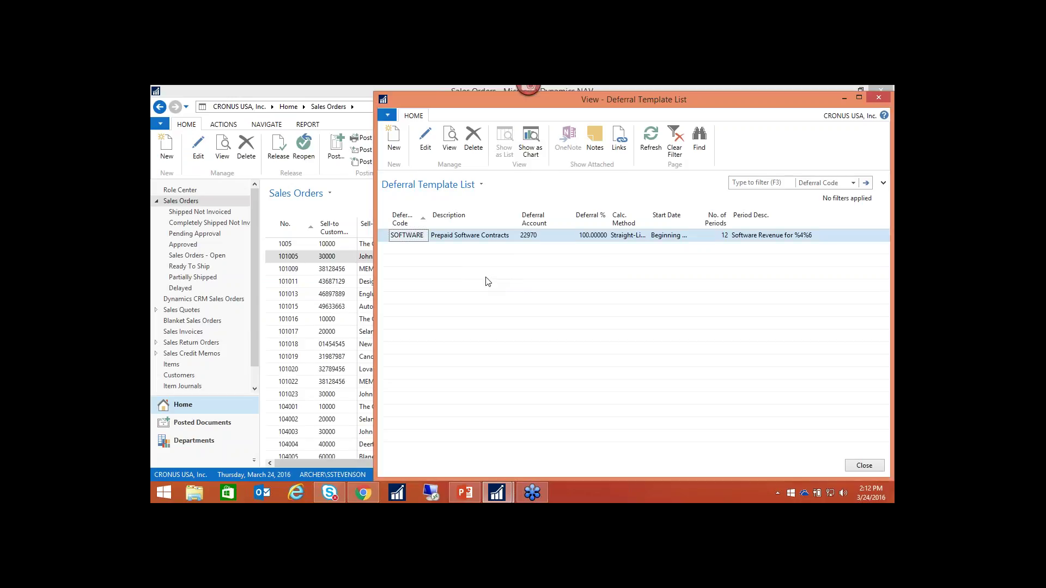
key("Escape")
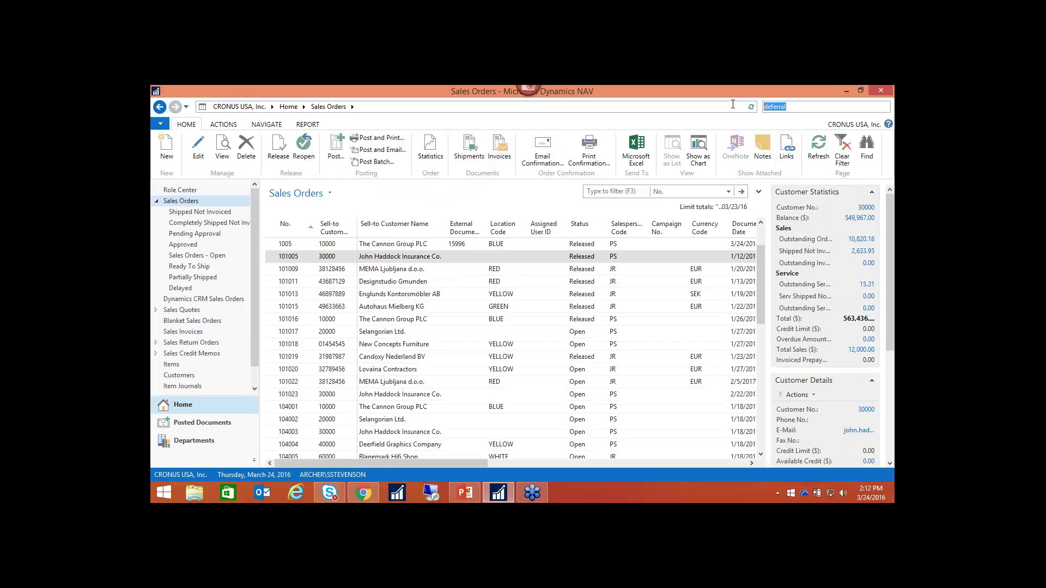
Step: Filter the Chart of Accounts by number for 22970 and view the Prepaid Software Contracts account card
type("chart of a")
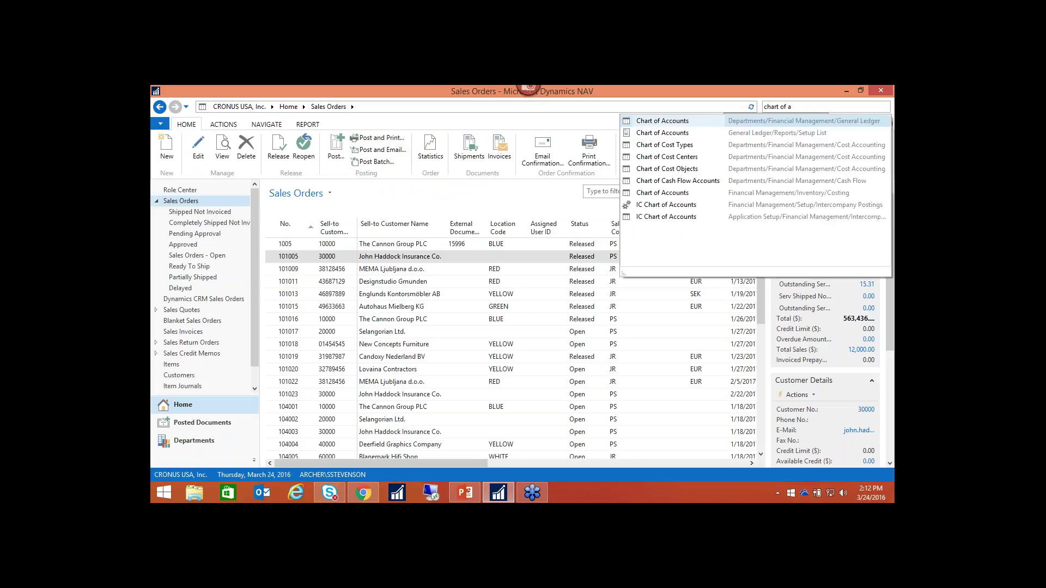
key("Return")
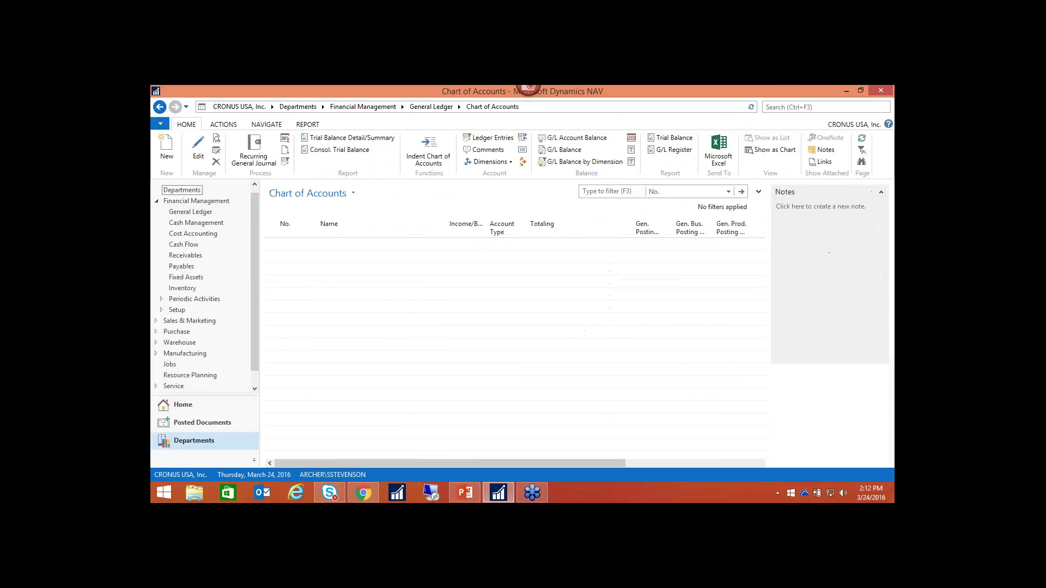
left_click(605, 192)
type("22970")
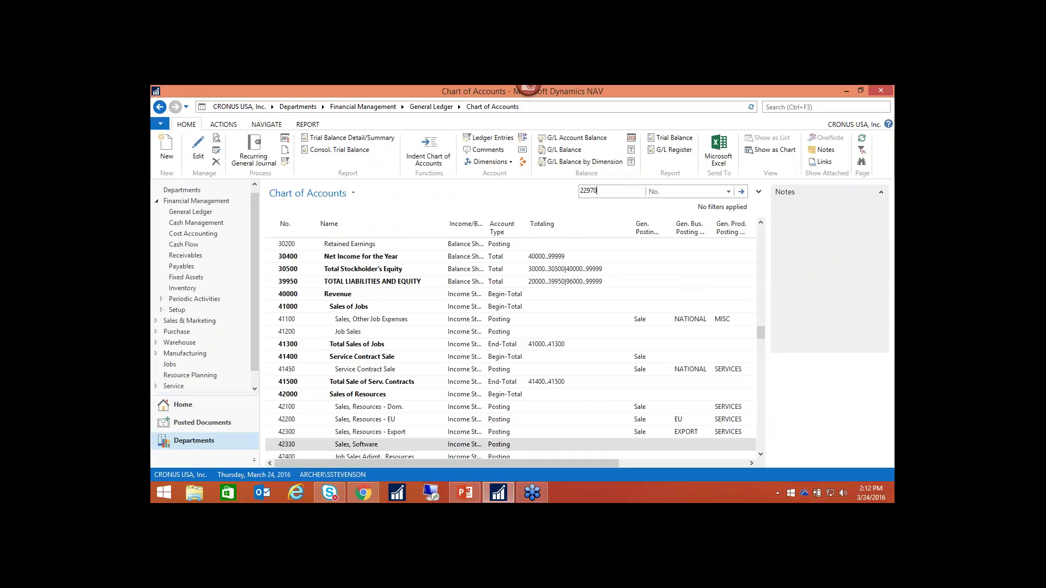
key("Return")
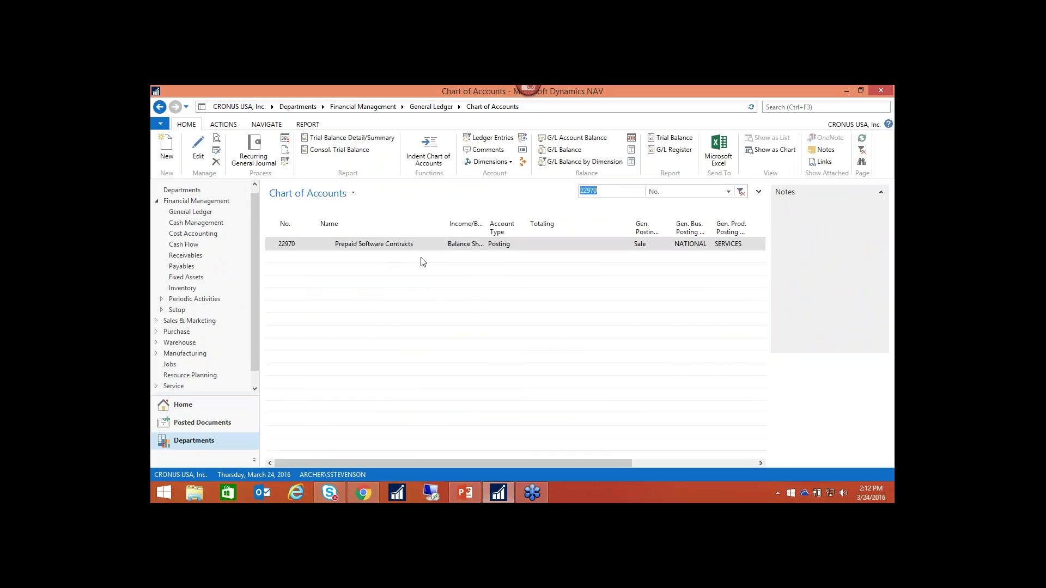
left_click(217, 139)
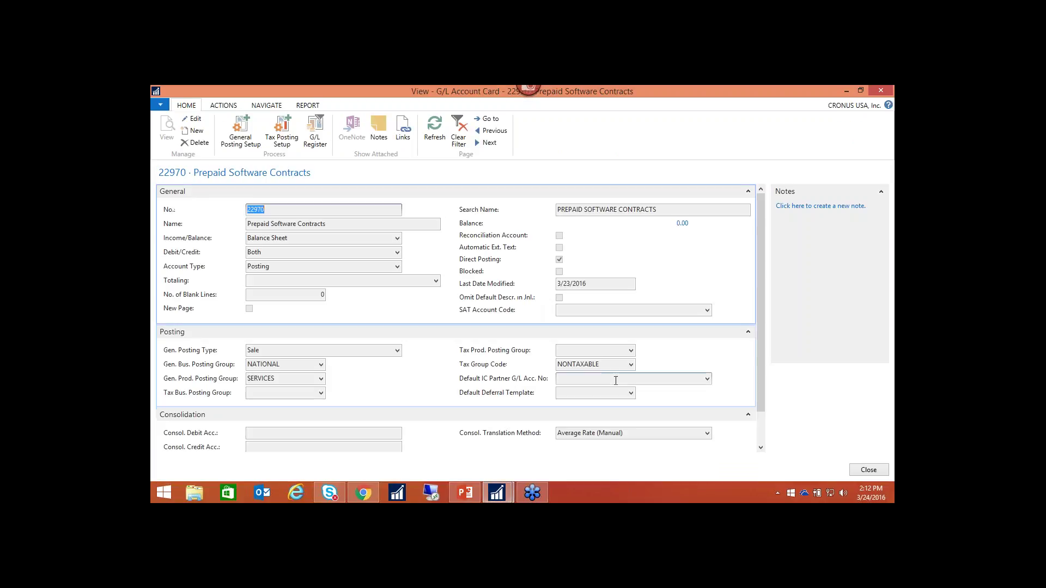
key("Escape")
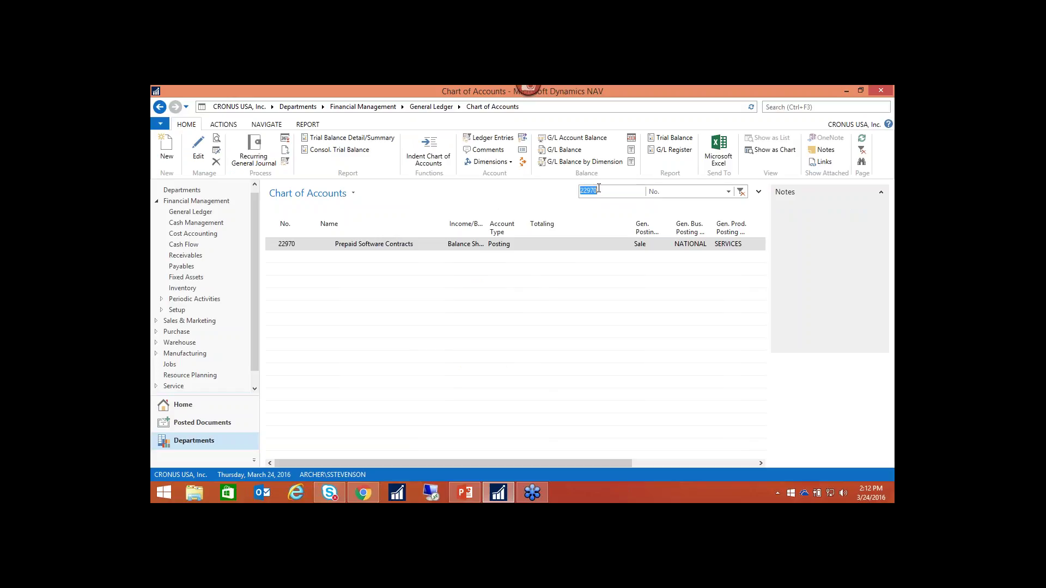
Step: Filter the Chart of Accounts for 42330 and check the default deferral template on the Sales, Software account card
type("4233")
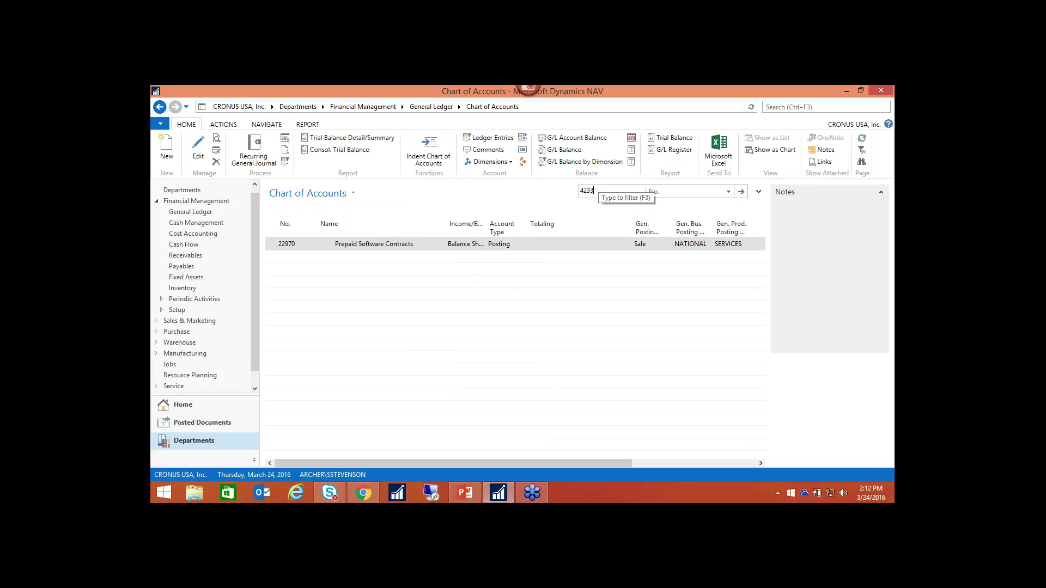
type("0")
key("Return")
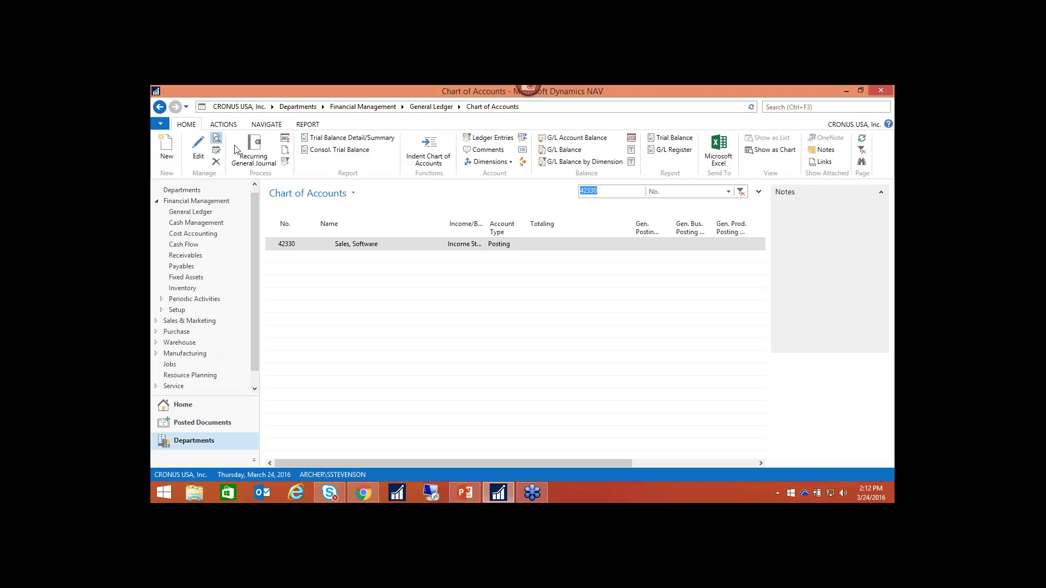
left_click(217, 139)
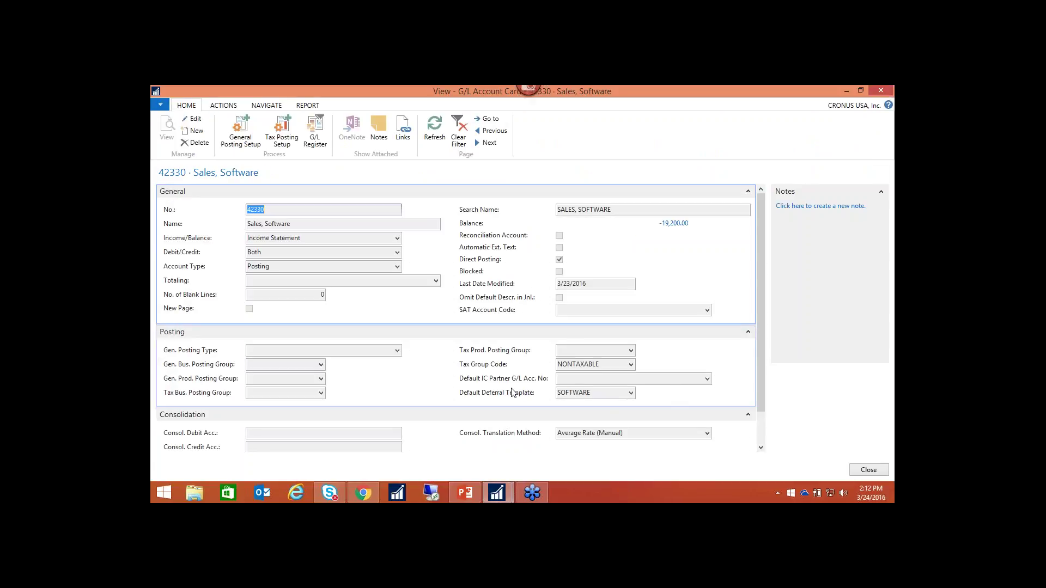
left_click(510, 393)
left_click(618, 393)
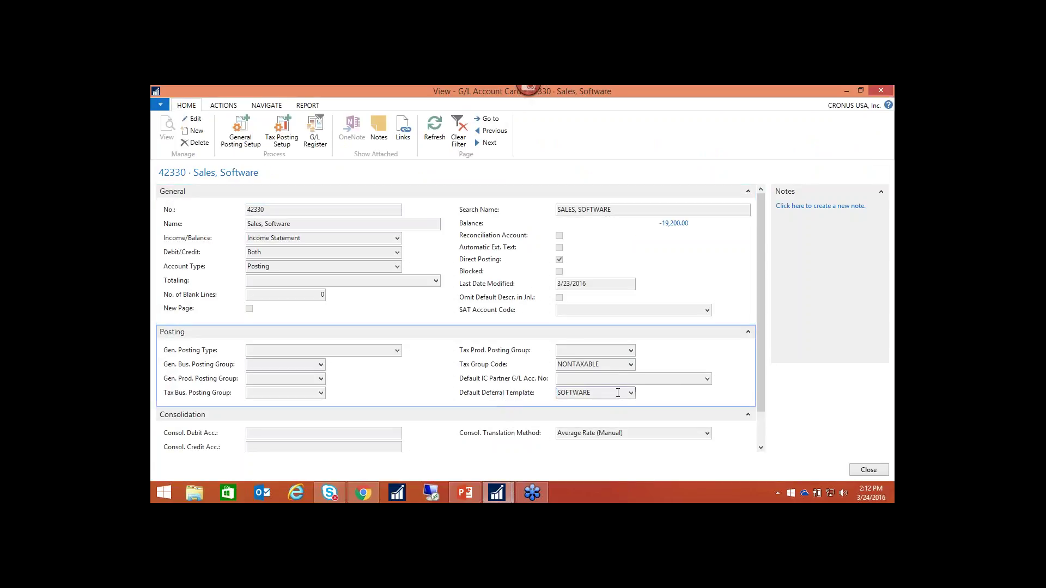
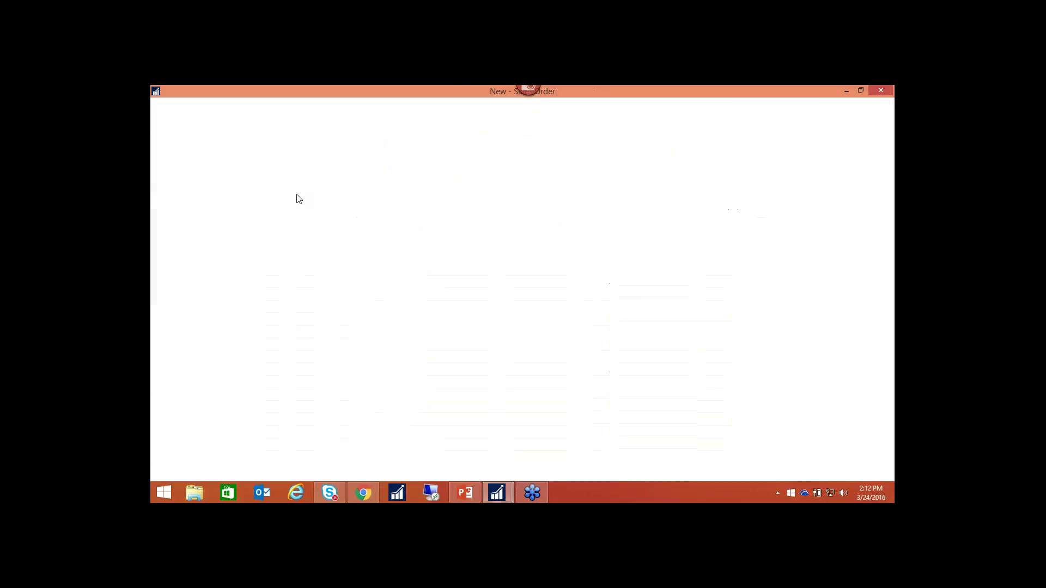
Step: Enter the customer number of The Cannon Group PLC as the sell-to customer on the new sales order
type("1")
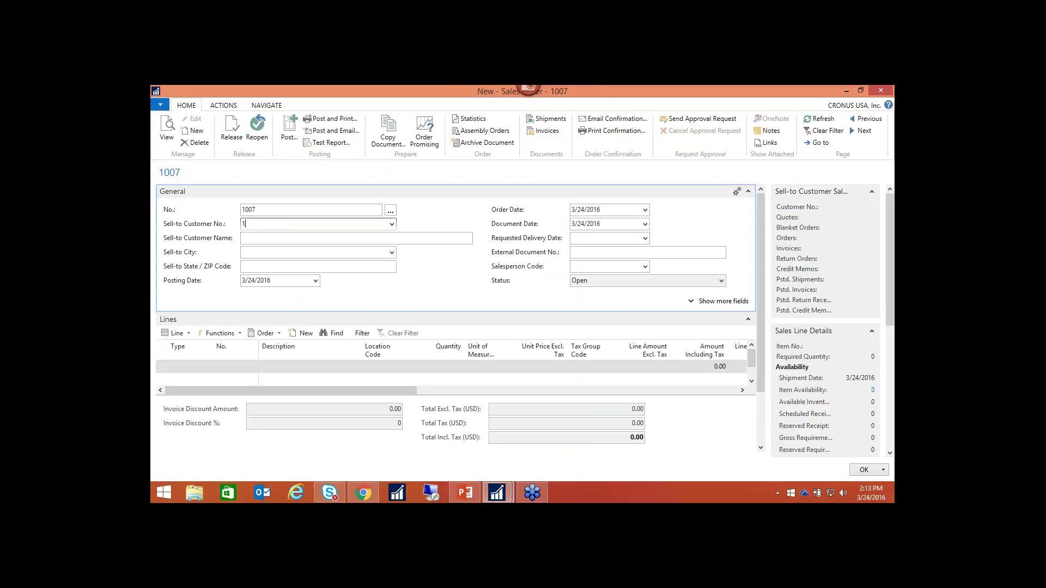
type("0000")
key("Tab")
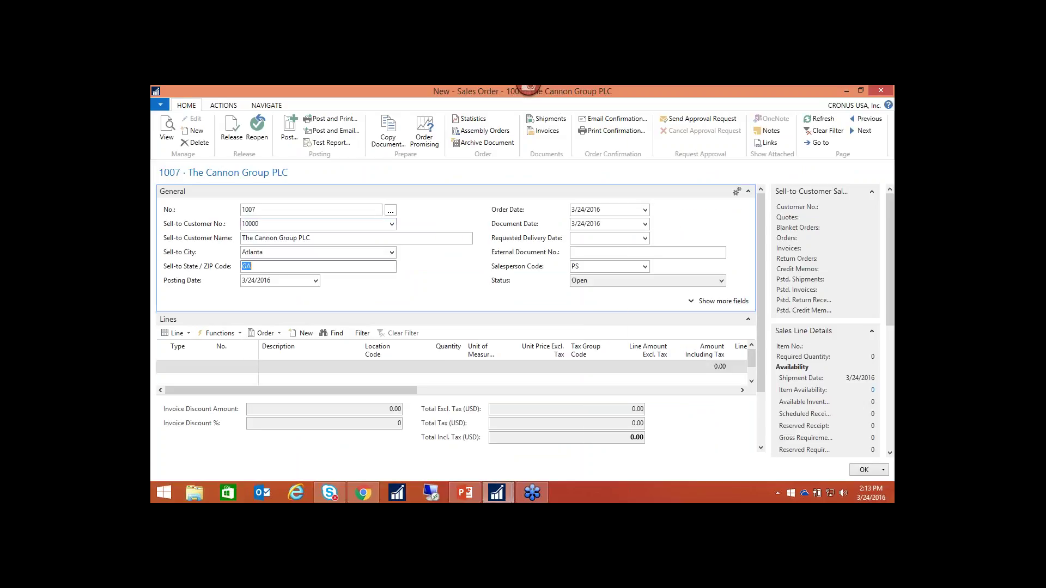
Step: Add a G/L Account line for 42330 with quantity 1 and unit price 12,000.00 to the sales order
left_click(187, 369)
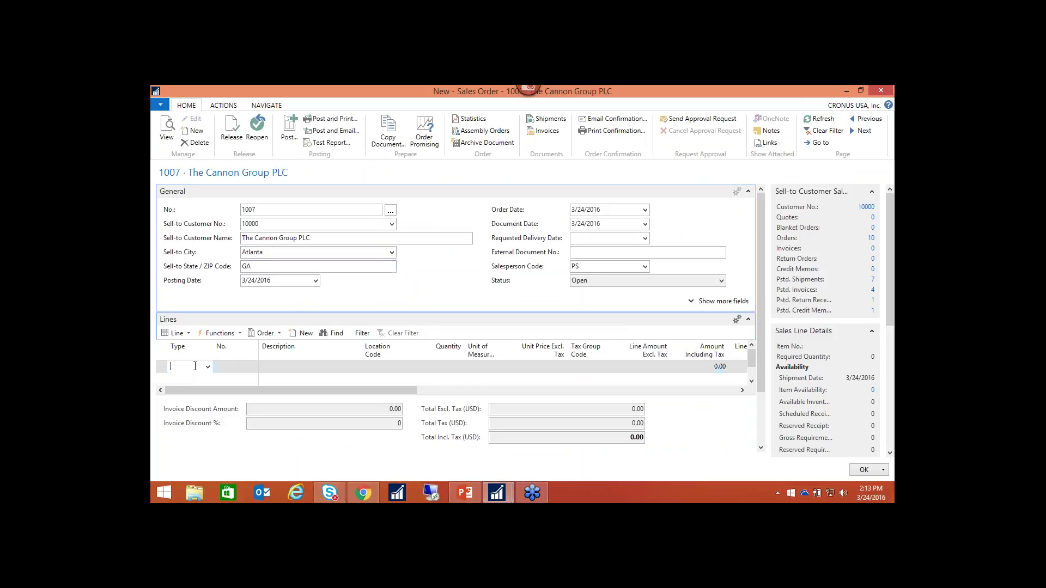
type("g")
key("Tab")
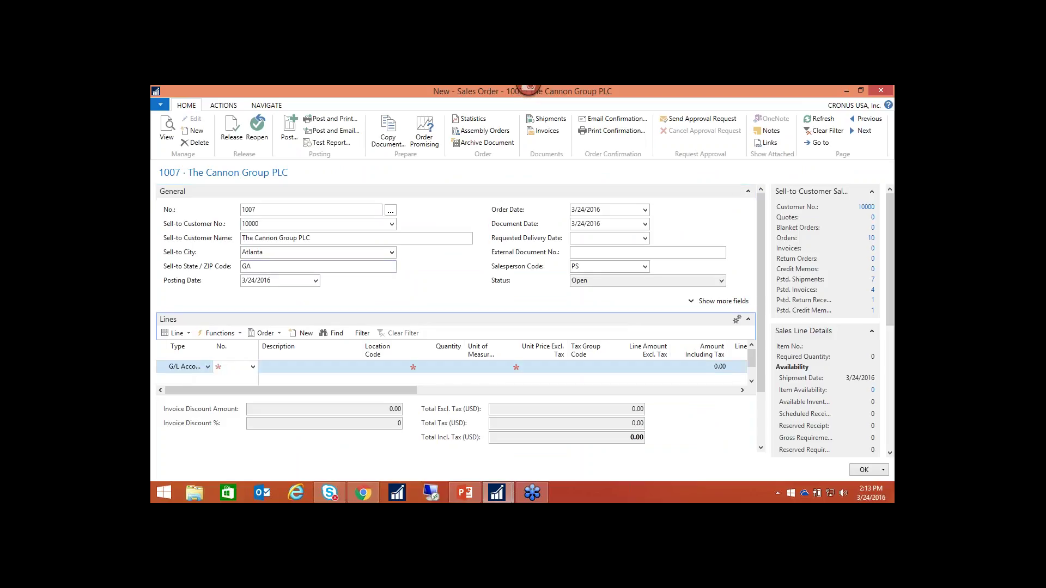
type("42330")
key("Tab")
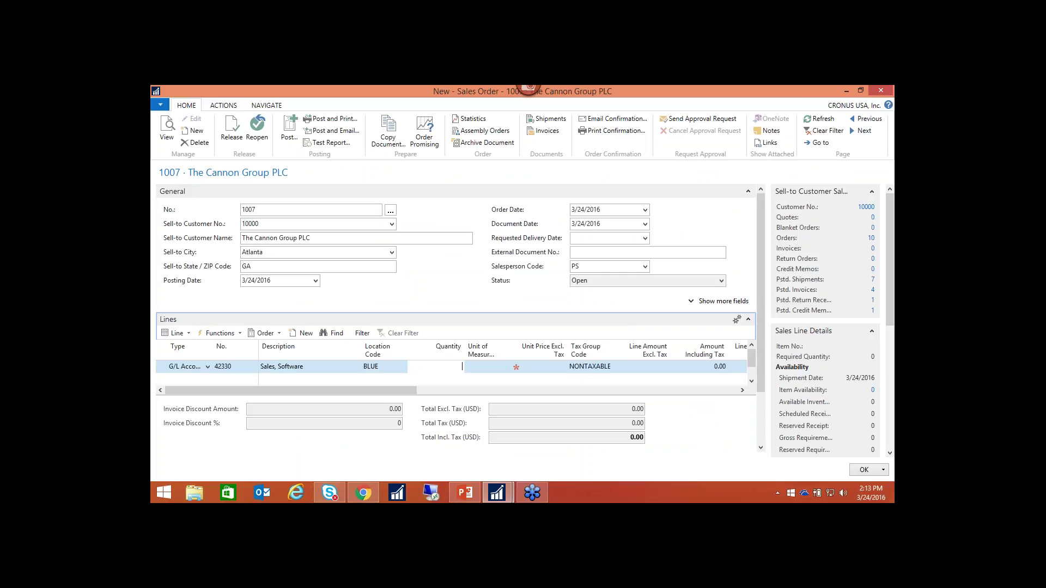
type("1")
key("Tab")
type("12000")
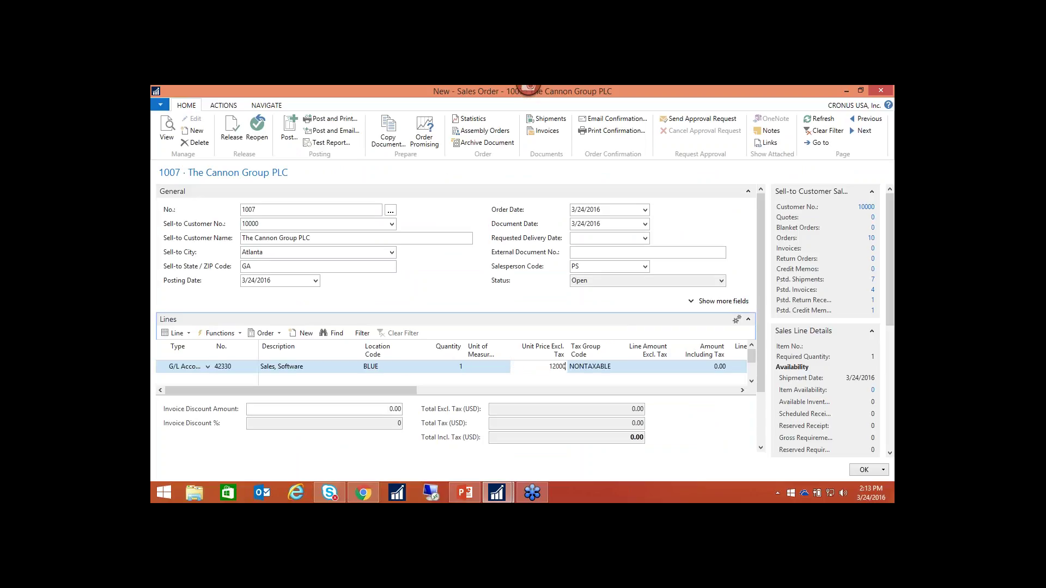
key("Tab")
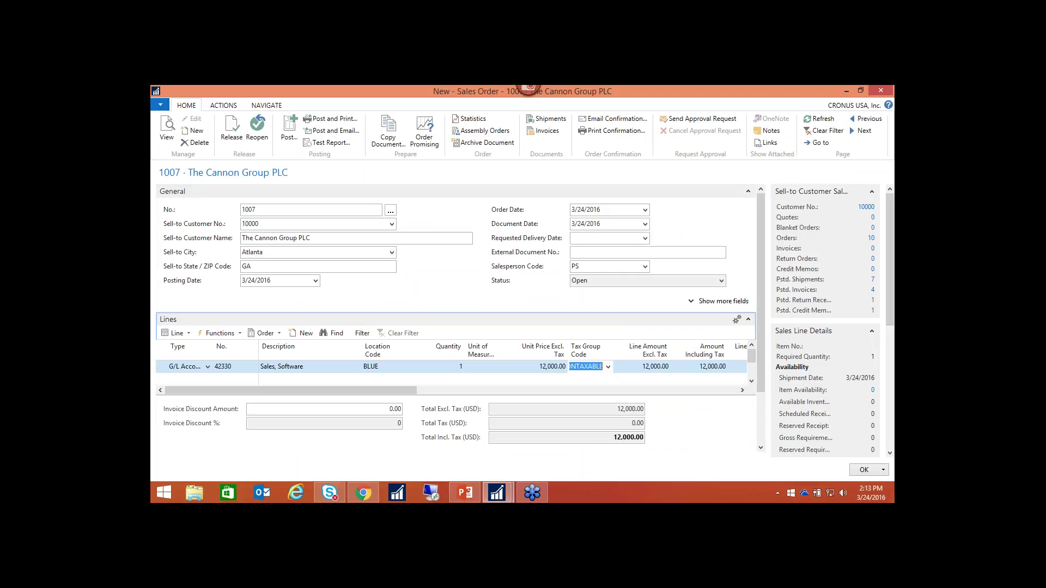
Step: Look through the Sales, Software line's fields and open its deferral schedule
key("Tab")
key("Tab")
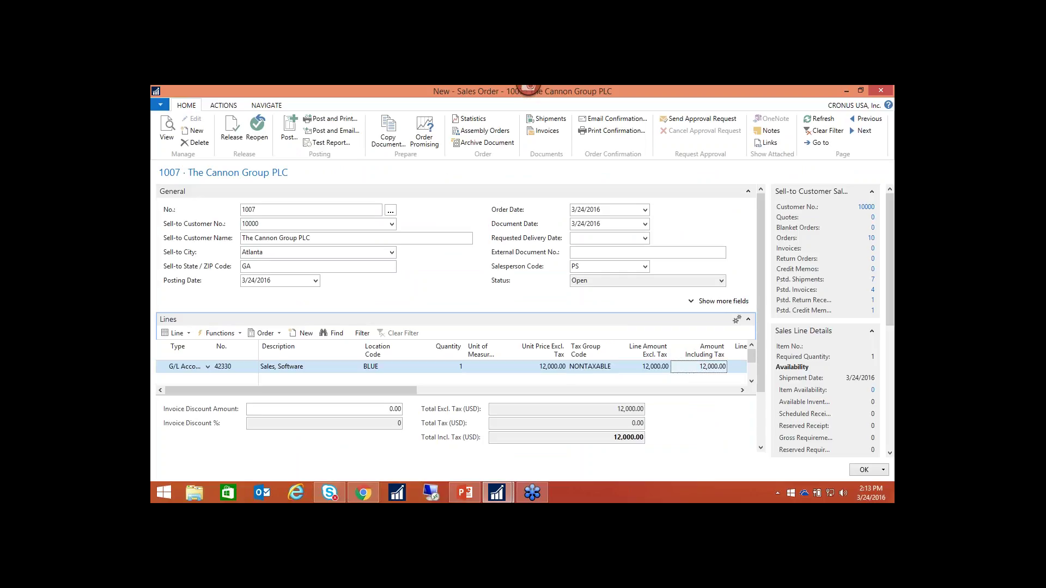
key("Tab")
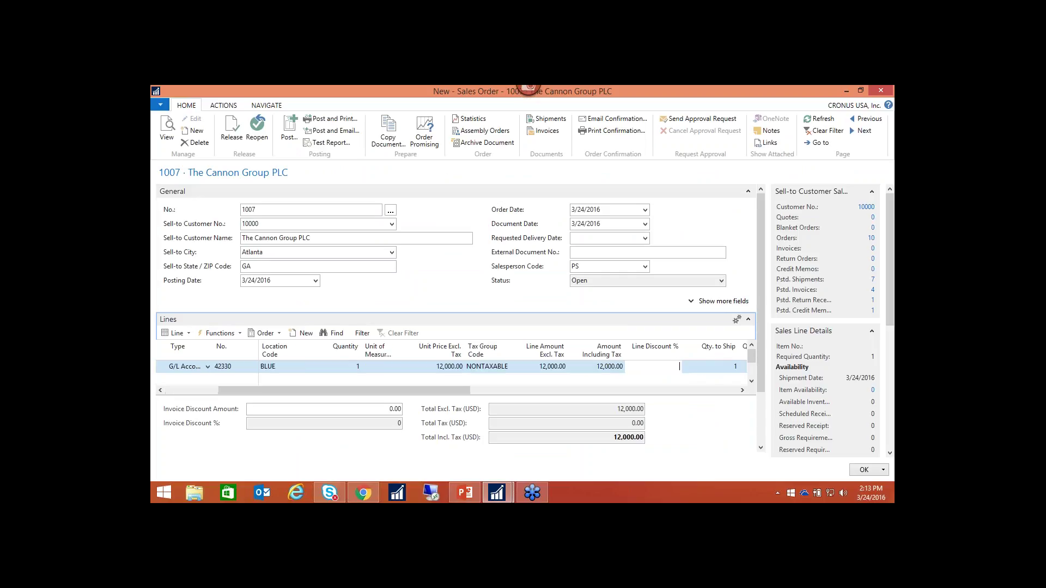
left_click(275, 366)
left_click(223, 367)
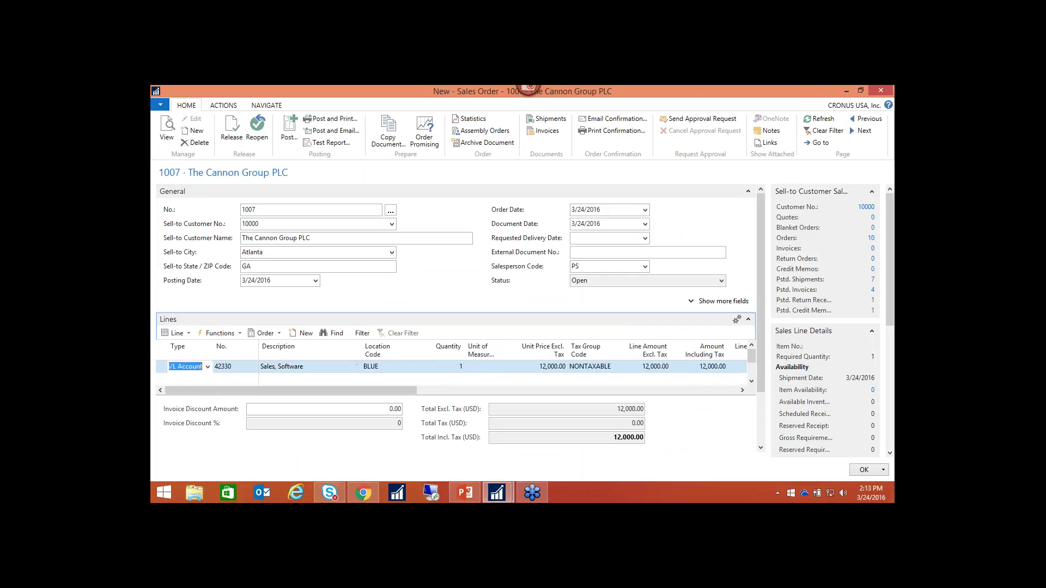
key("Tab")
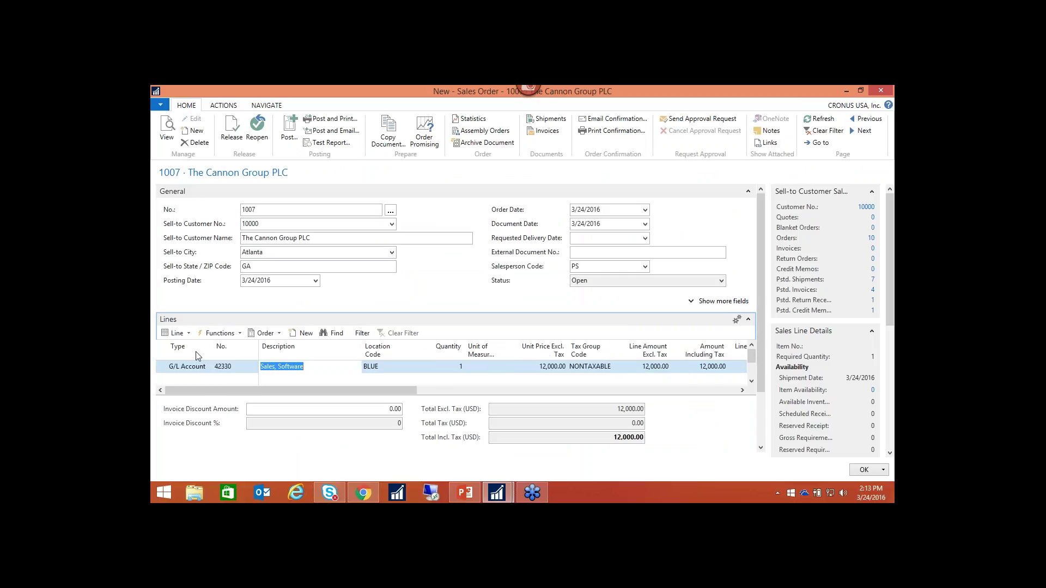
left_click(220, 334)
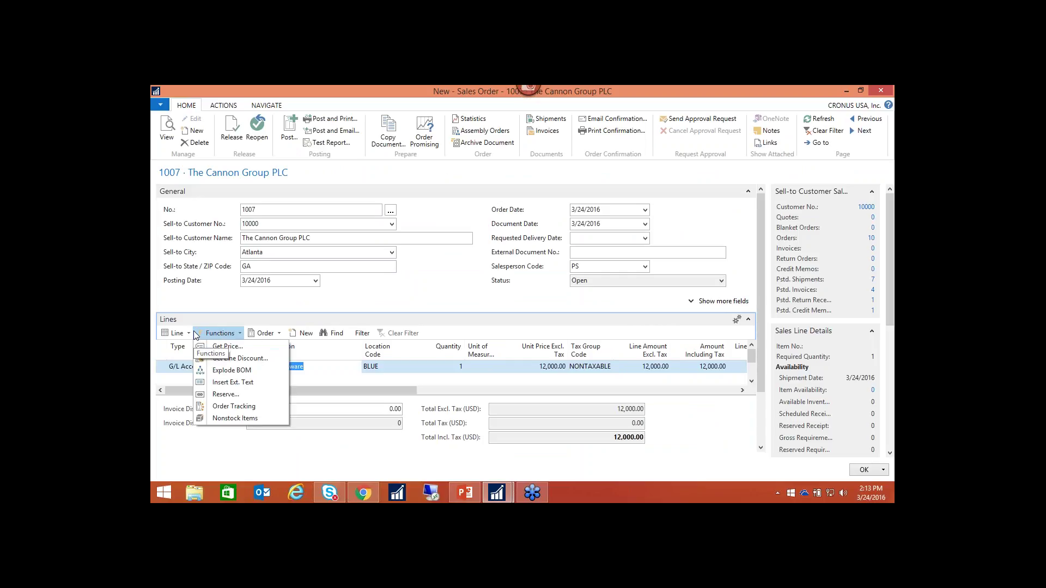
left_click(256, 336)
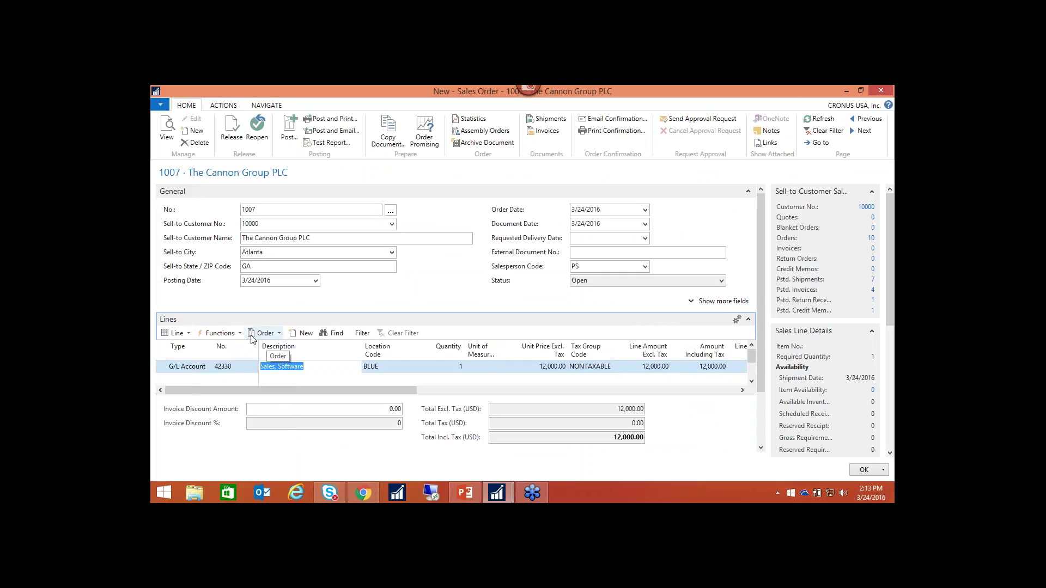
left_click(175, 333)
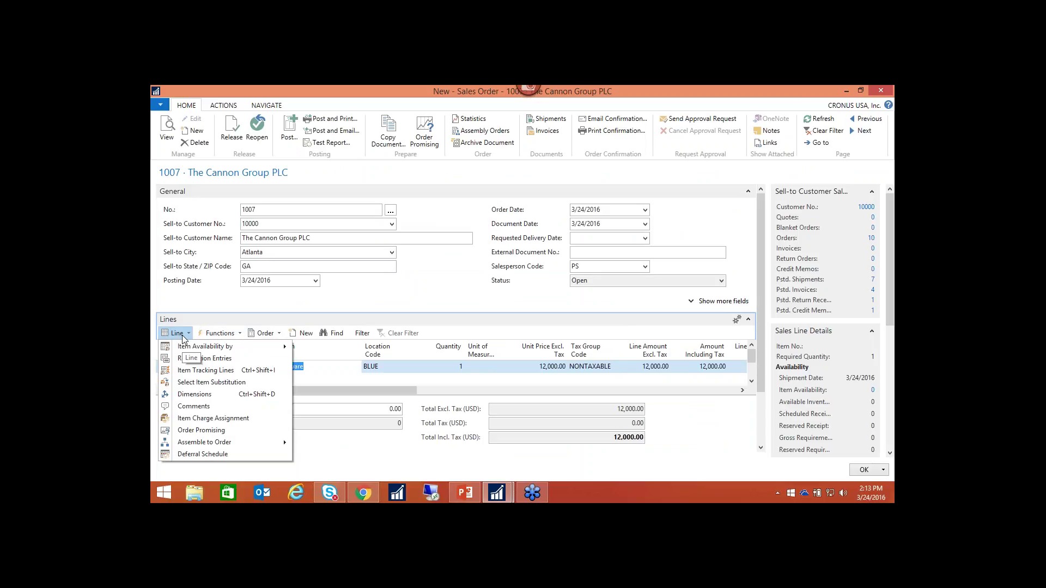
left_click(230, 455)
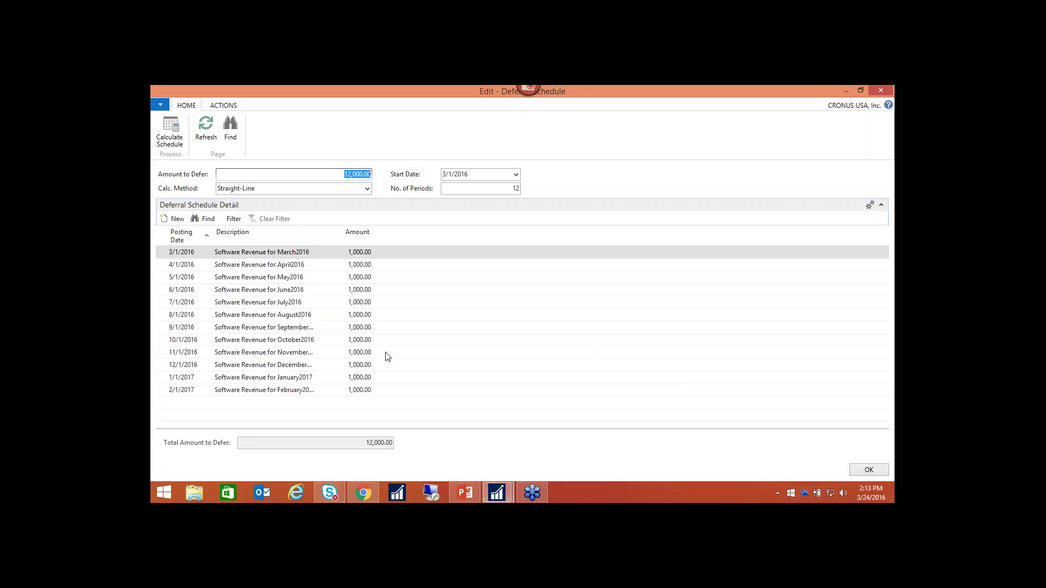
Step: Set the deferral schedule's number of periods to 6 and recalculate the schedule
left_click(474, 189)
key("shift+End")
type("6")
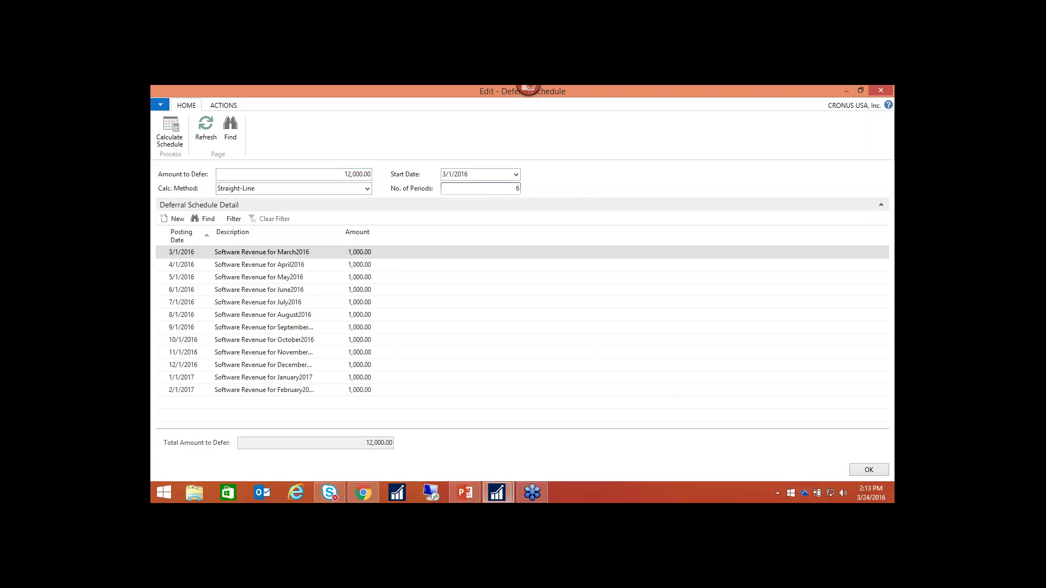
left_click(170, 131)
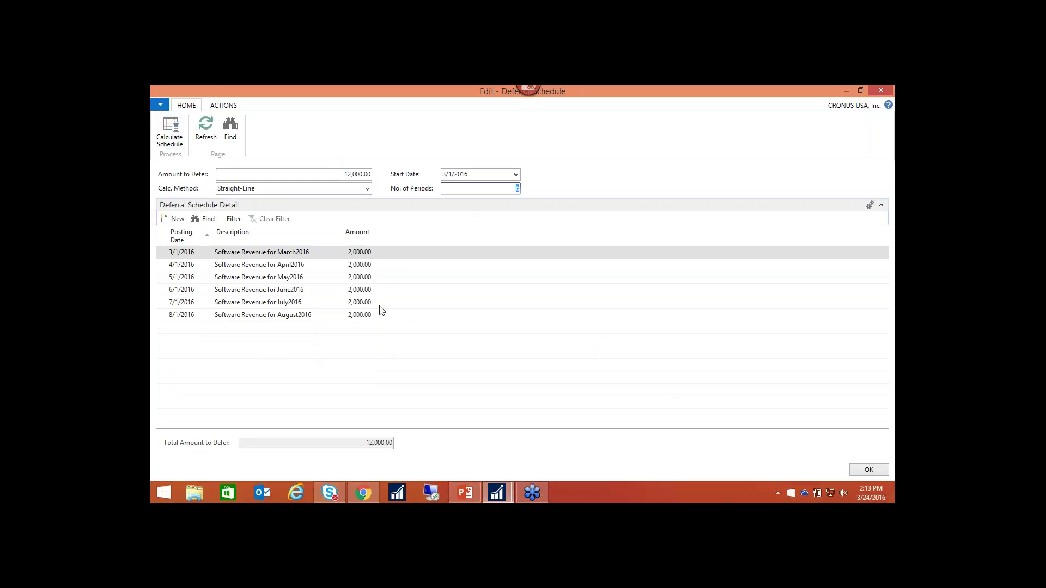
Step: Change the deferral calculation method to Days per Period and recalculate the schedule
left_click(367, 188)
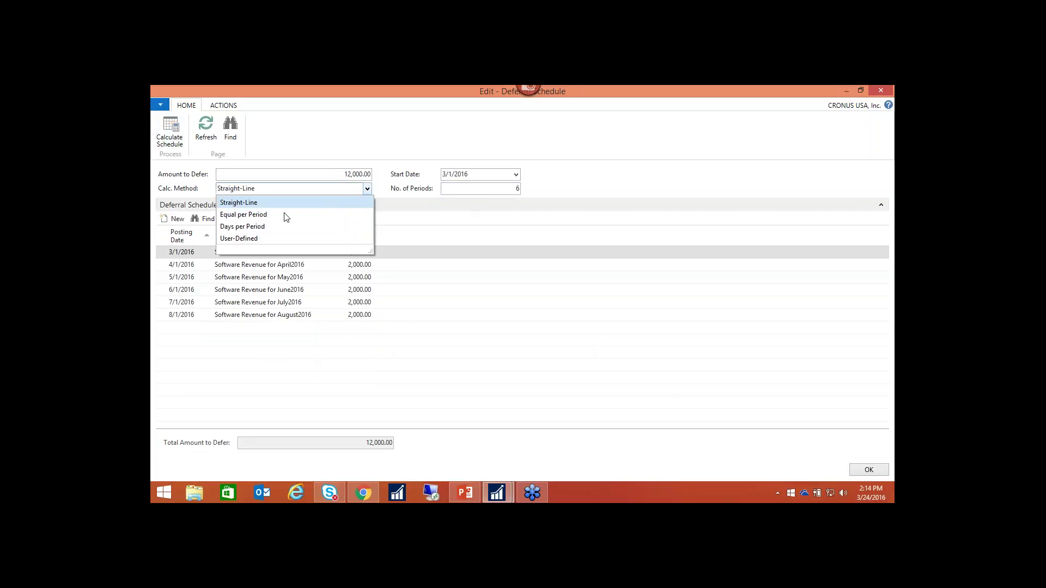
left_click(258, 227)
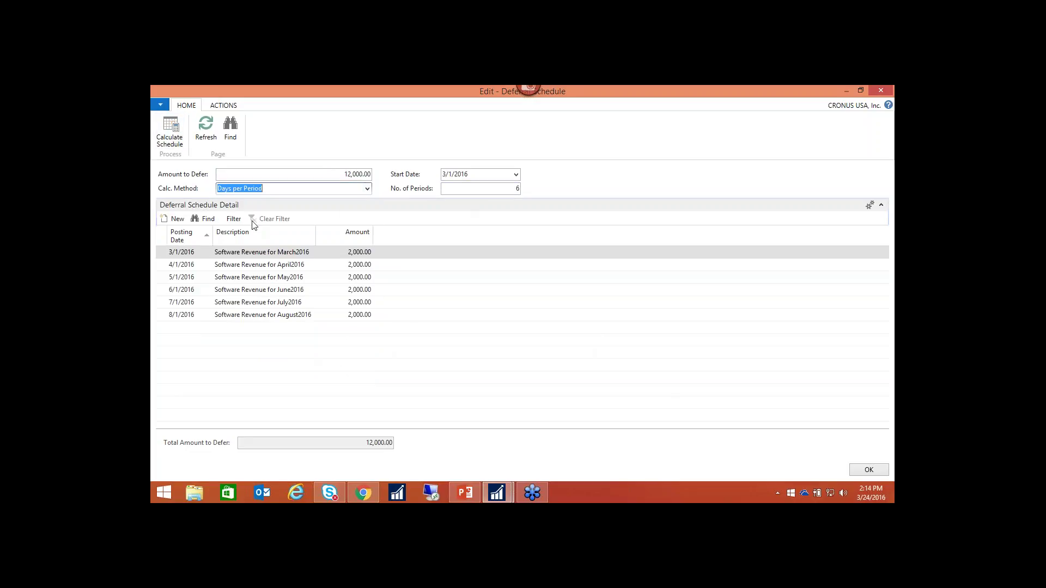
left_click(170, 135)
Step: Set the deferral schedule back to Straight-Line over 12 periods, recalculate it and return to the sales order
left_click(367, 189)
left_click(229, 201)
left_click(507, 189)
type("1")
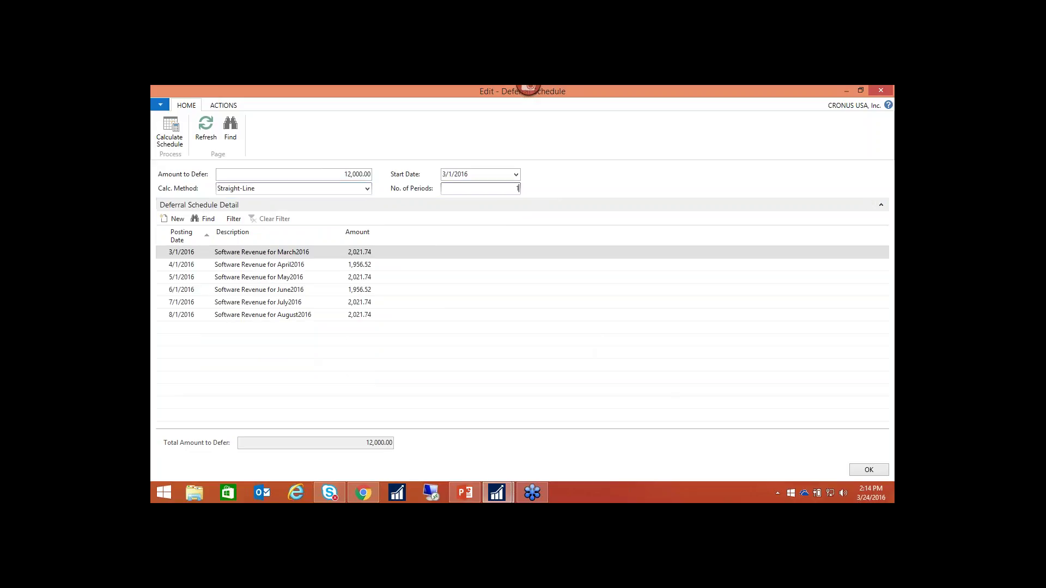
type("2")
left_click(179, 139)
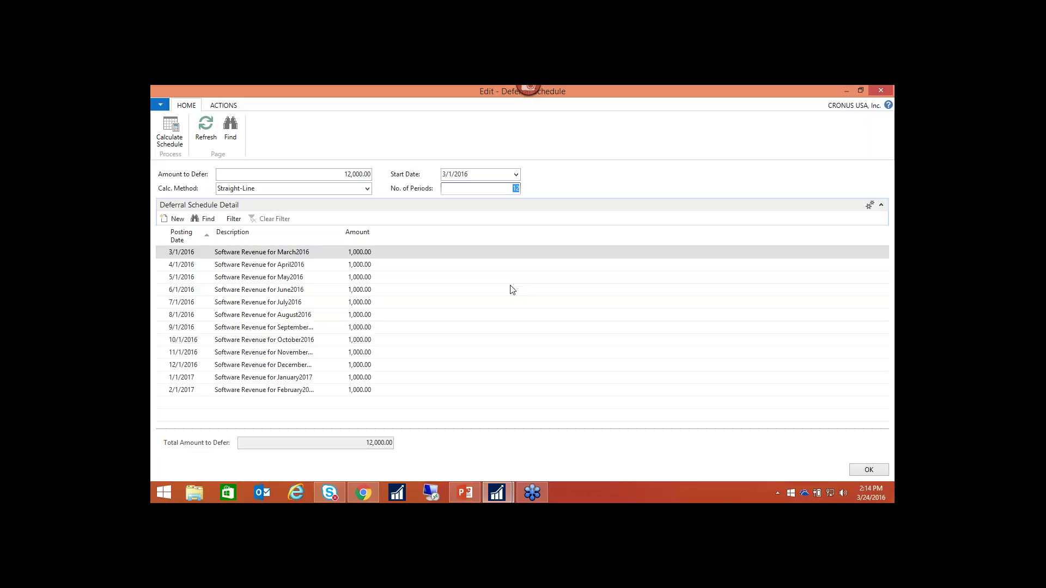
key("Escape")
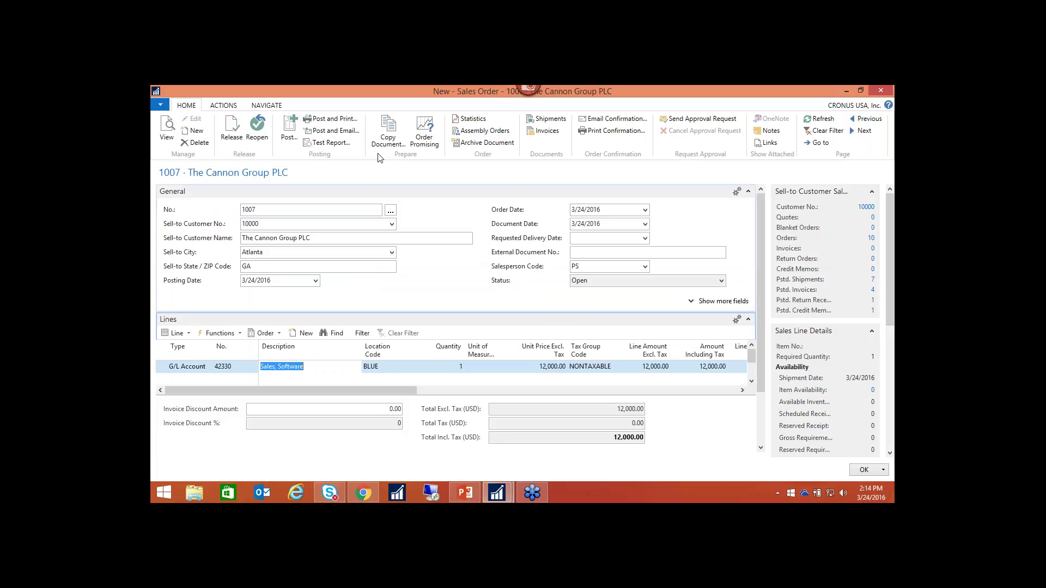
Step: Preview the posting of the sales order, review its G/L entries through the final period, and close the preview
left_click(229, 106)
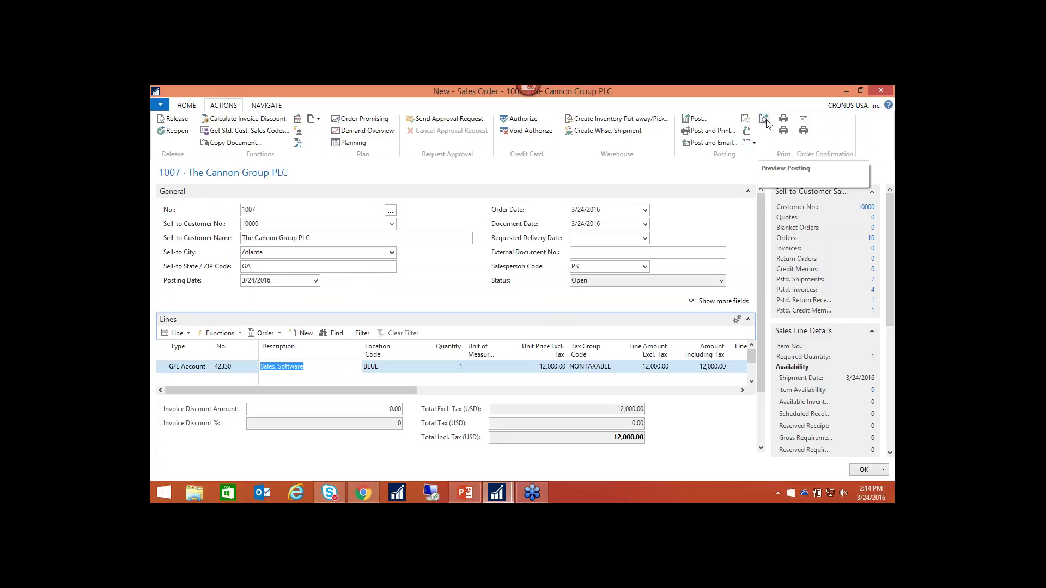
left_click(766, 122)
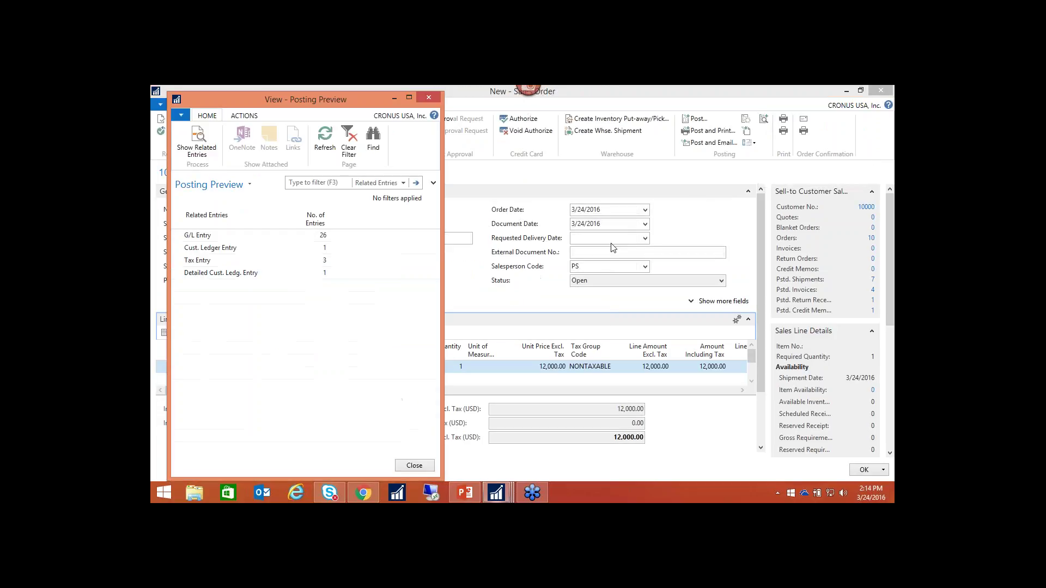
left_click(323, 238)
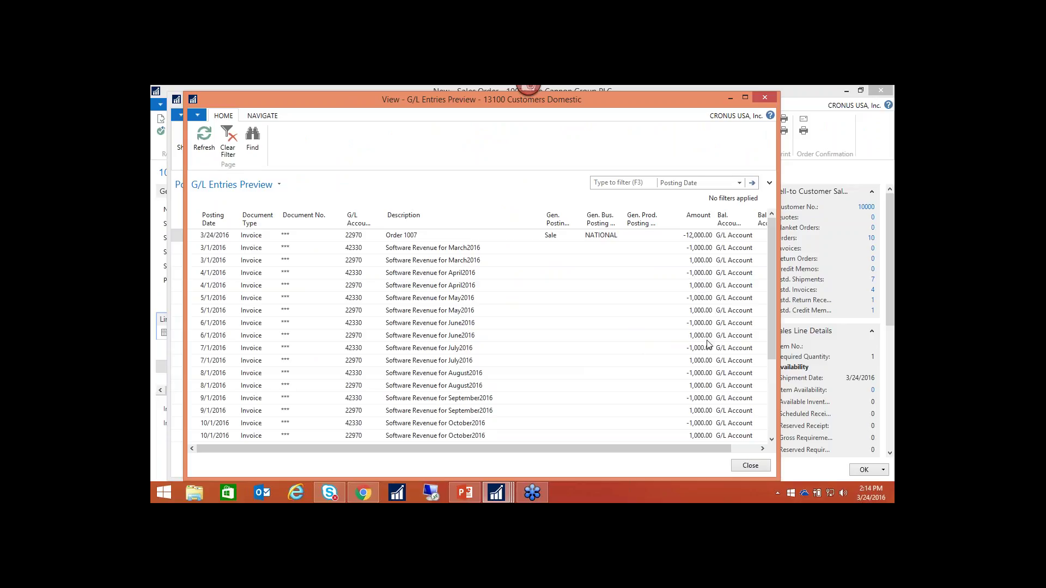
scroll(712, 359, "down", 2)
scroll(712, 359, "down", 1)
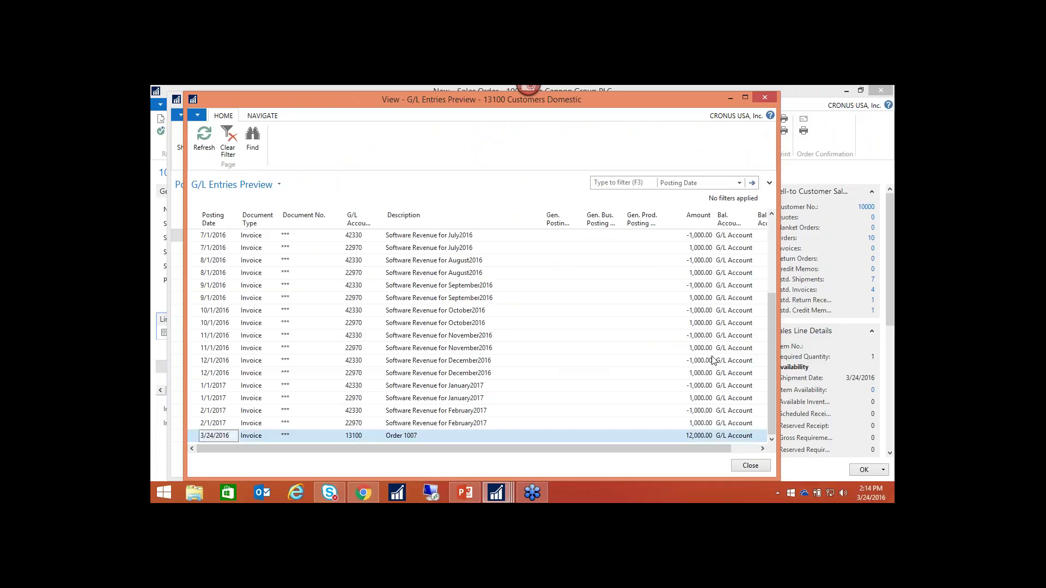
key("Escape")
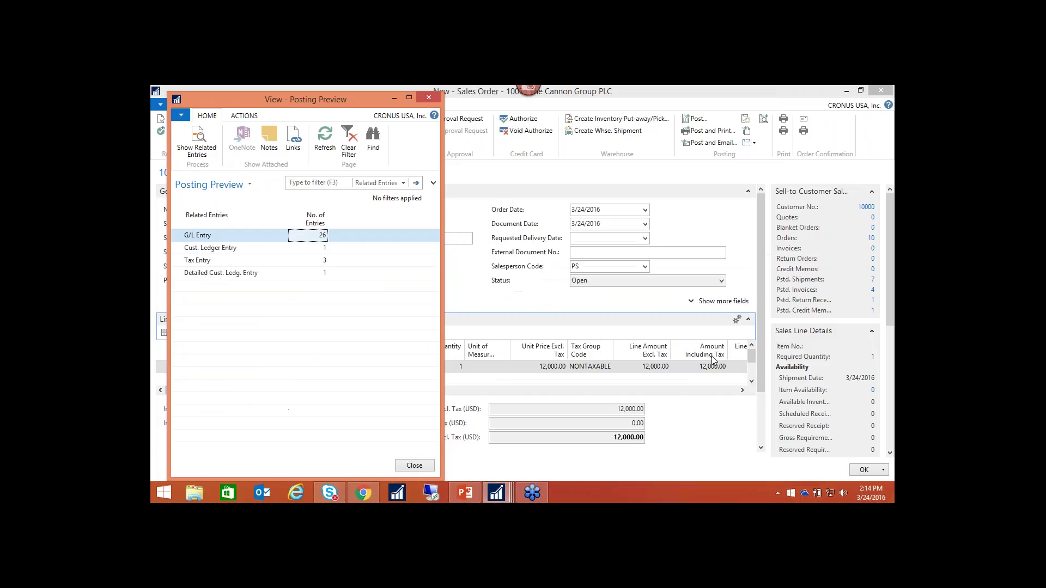
key("Escape")
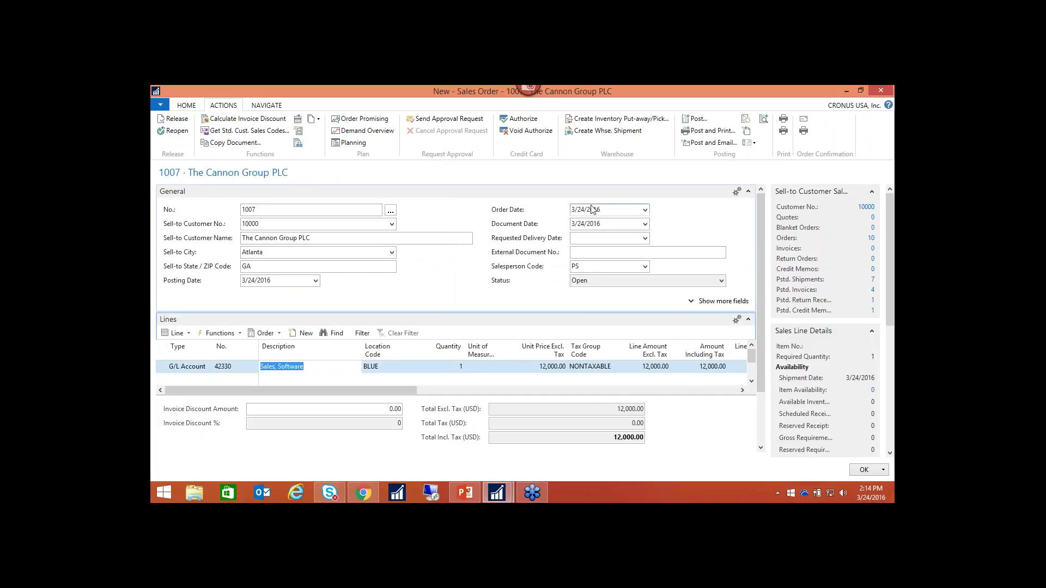
Step: Enter 5454 as the sales order's external document number and post the order with the Ship and Invoice option
left_click(580, 251)
type("5454")
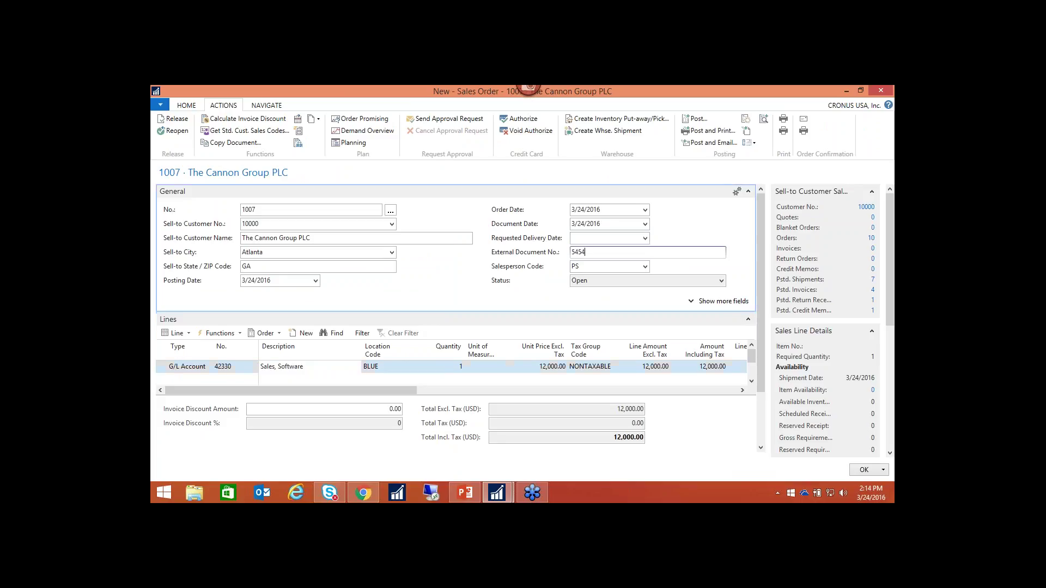
left_click(693, 121)
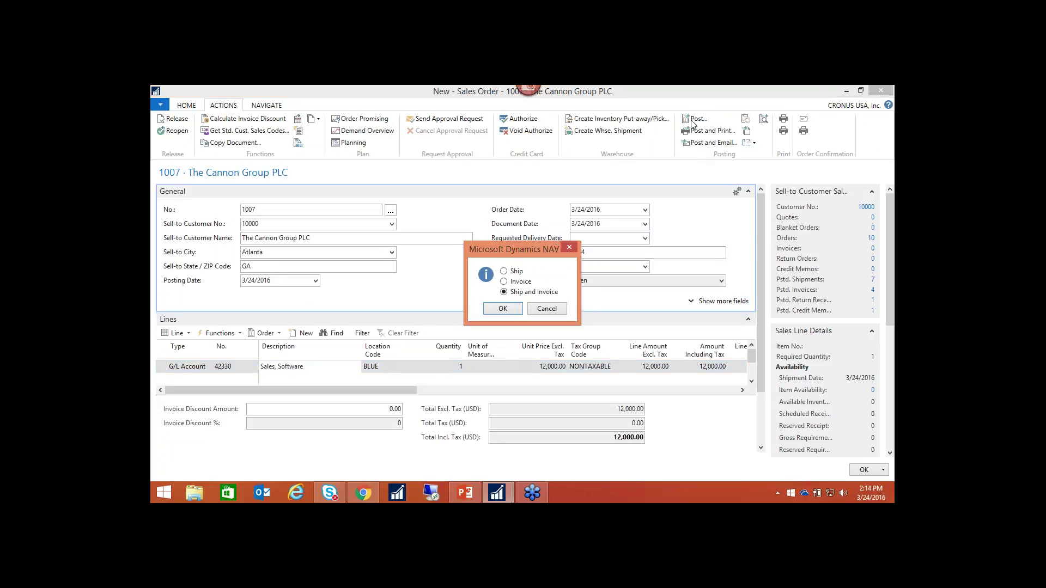
left_click(503, 310)
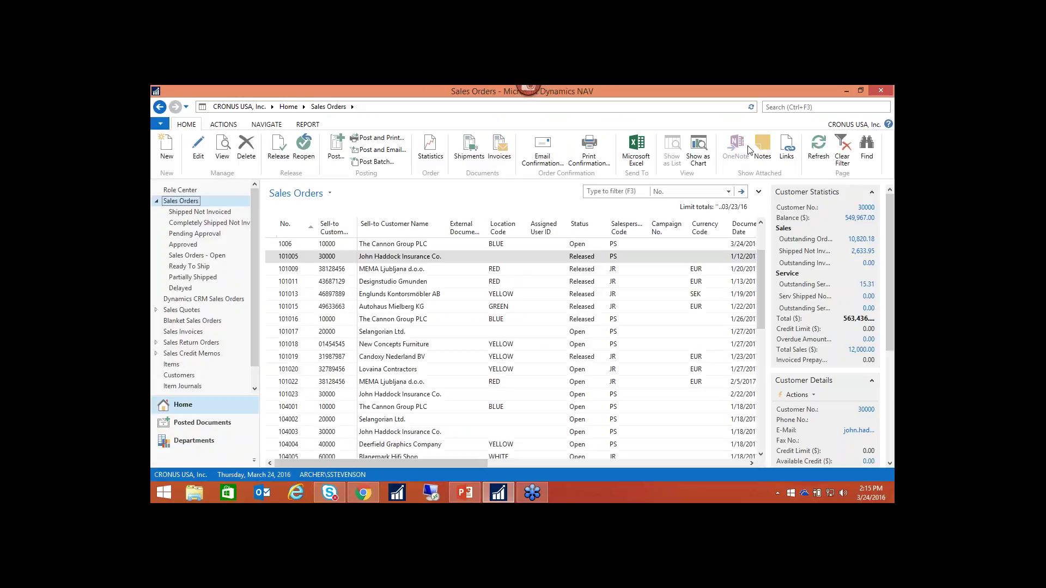
Step: Find the Sales Deferral Summary report, preview it with the balance as of 3/24/2016, and close the preview
left_click(777, 108)
type("deferra")
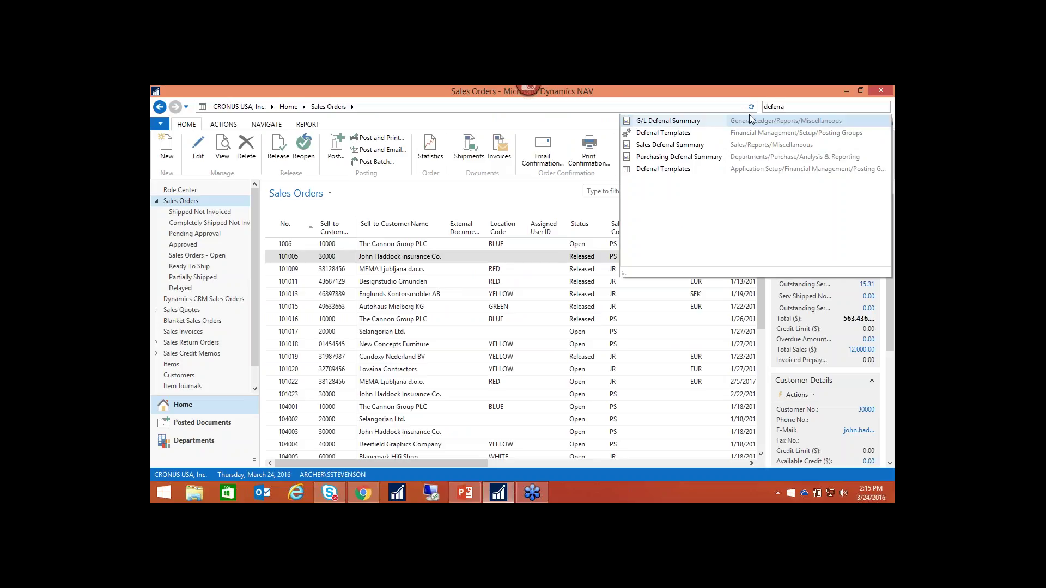
left_click(684, 148)
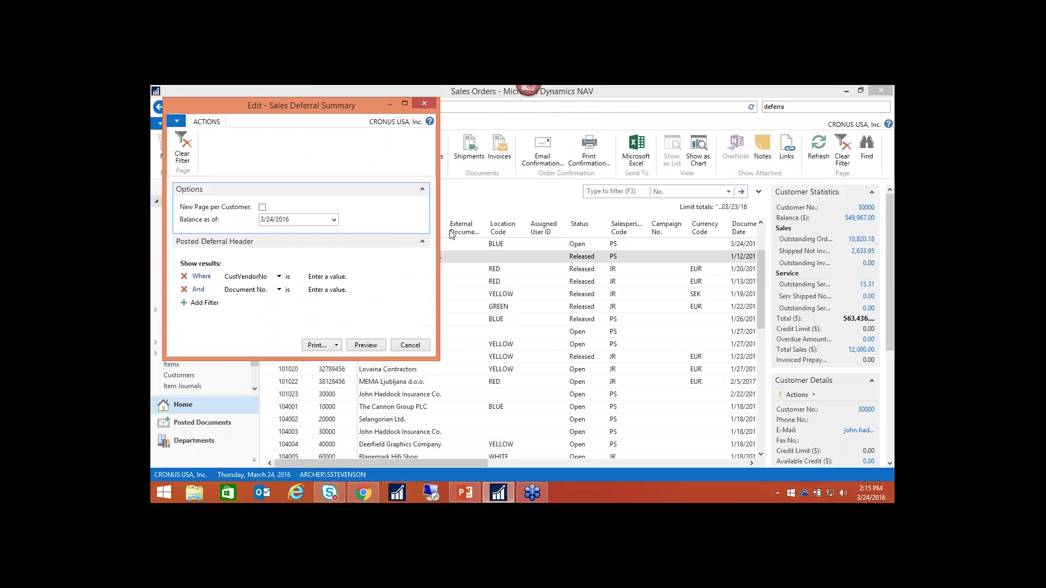
left_click(369, 349)
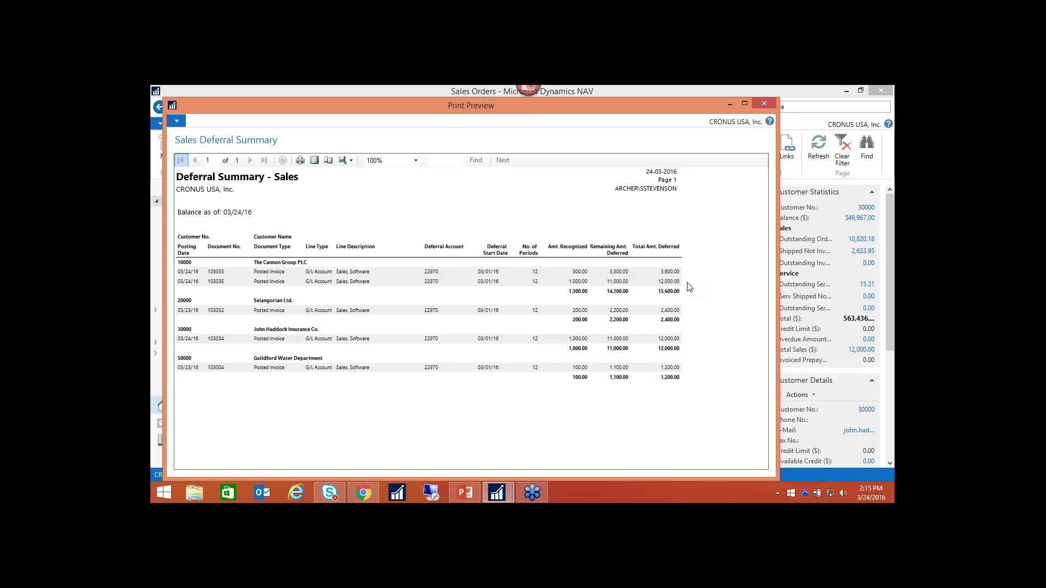
left_click(765, 103)
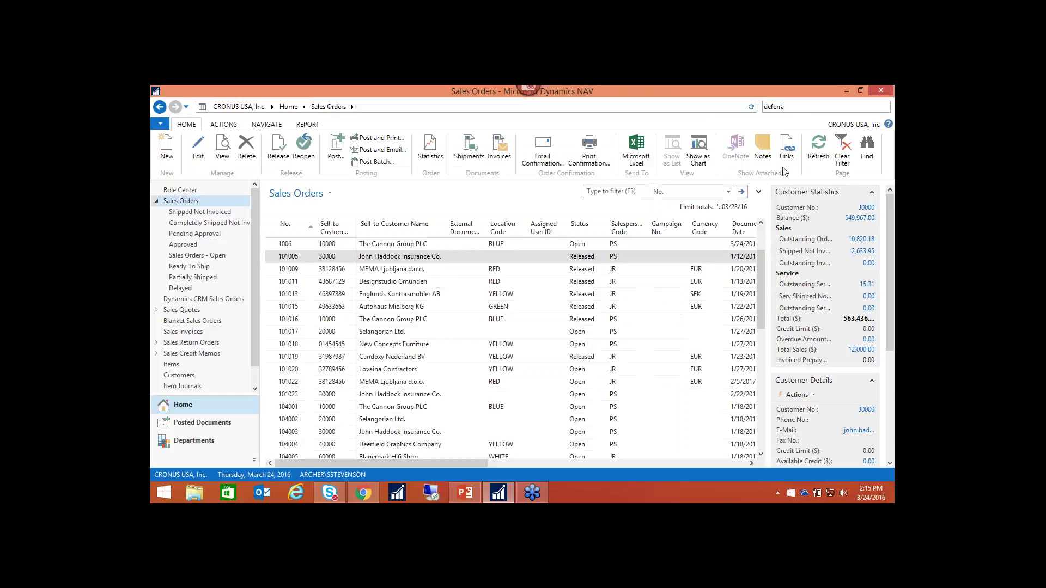
Step: Switch to the PowerPoint presentation and advance to the slide showing a general journal line with its deferral schedule
left_click(466, 492)
left_click(206, 136)
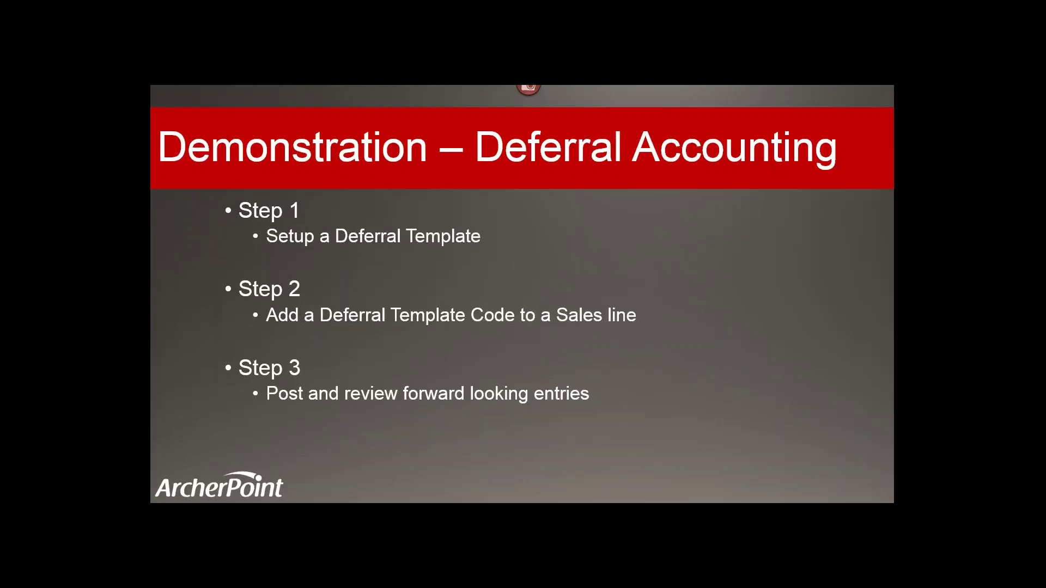
key("Right")
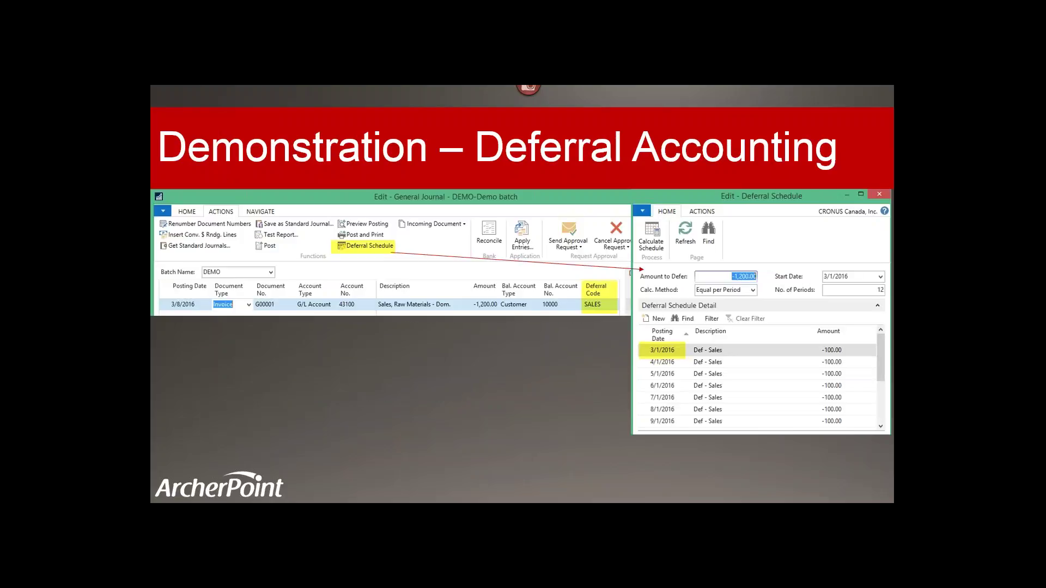
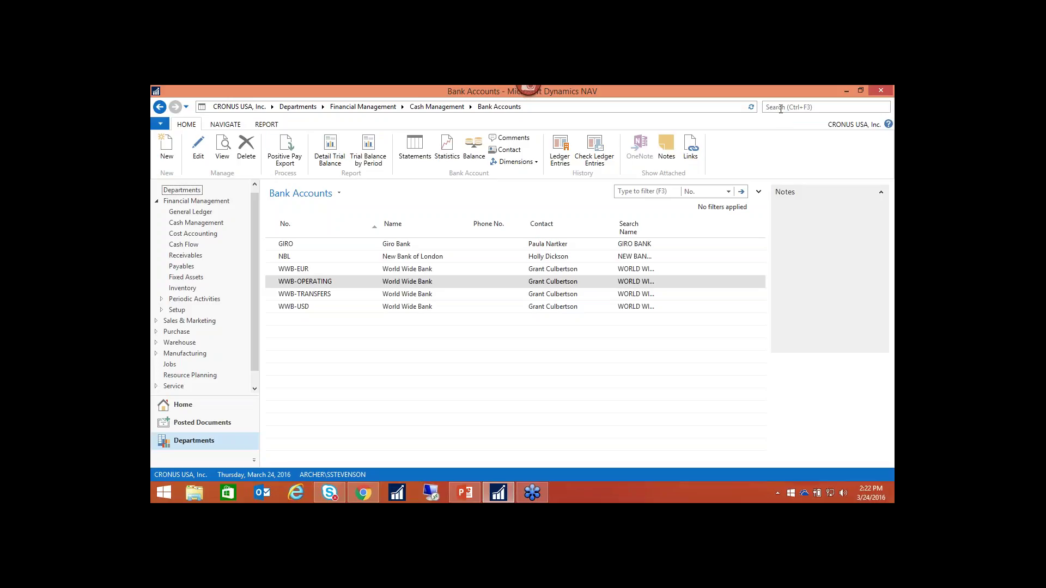
Step: Find the Permission Sets list and delete the NEW permission set named New Sales Order Test
left_click(779, 109)
type("permission set")
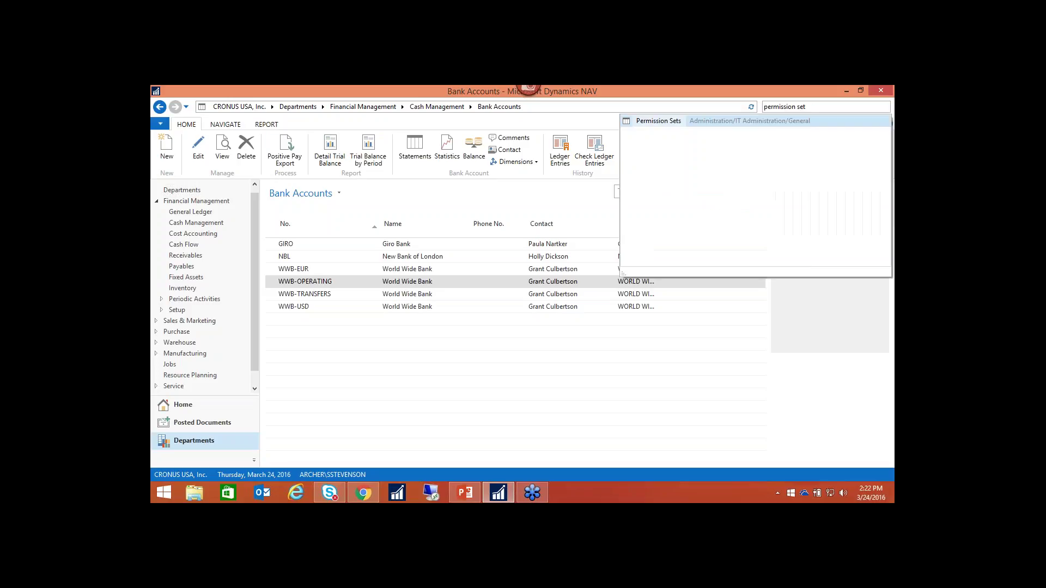
left_click(660, 124)
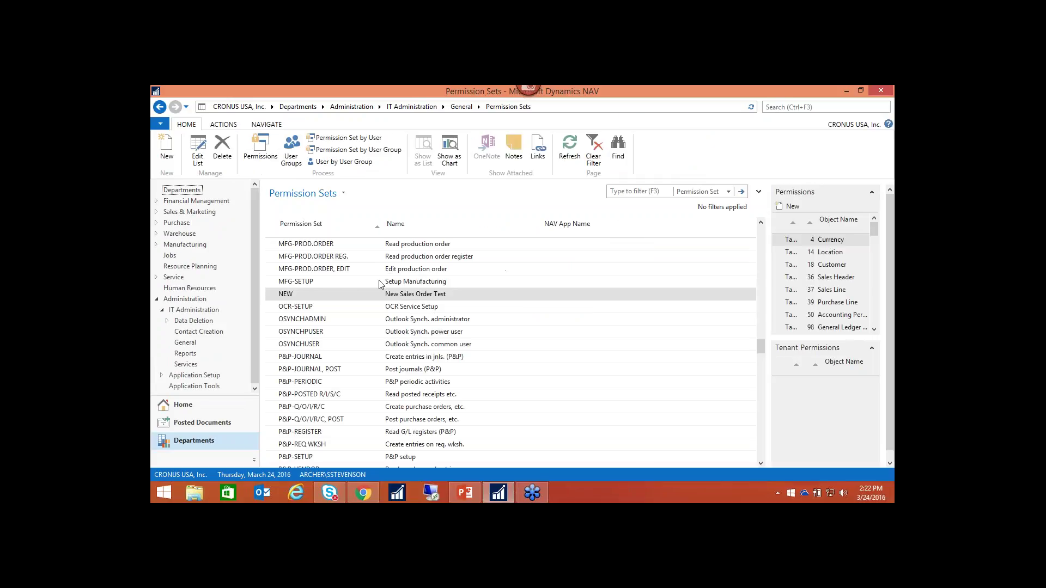
right_click(338, 297)
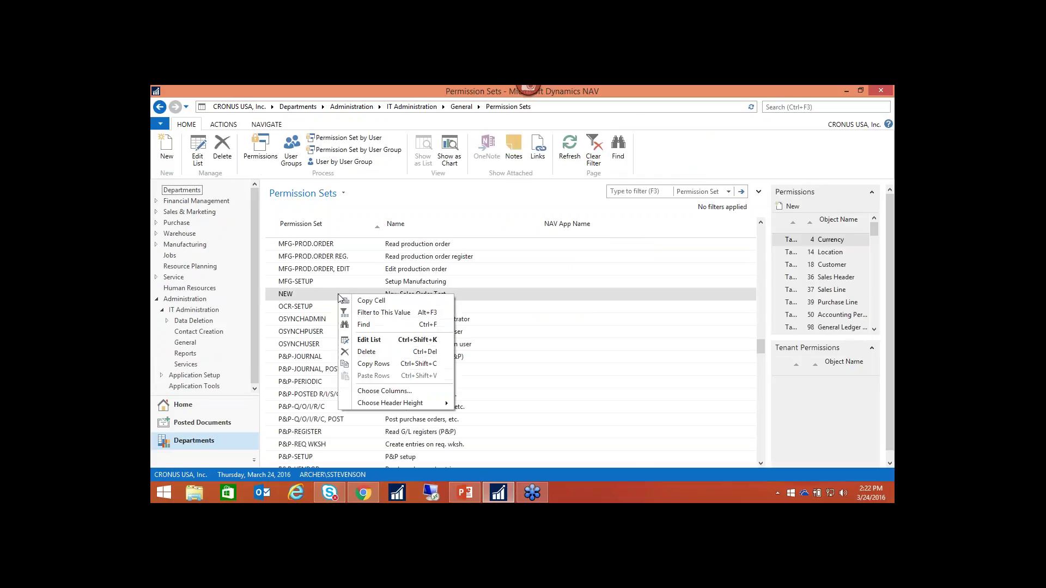
left_click(366, 352)
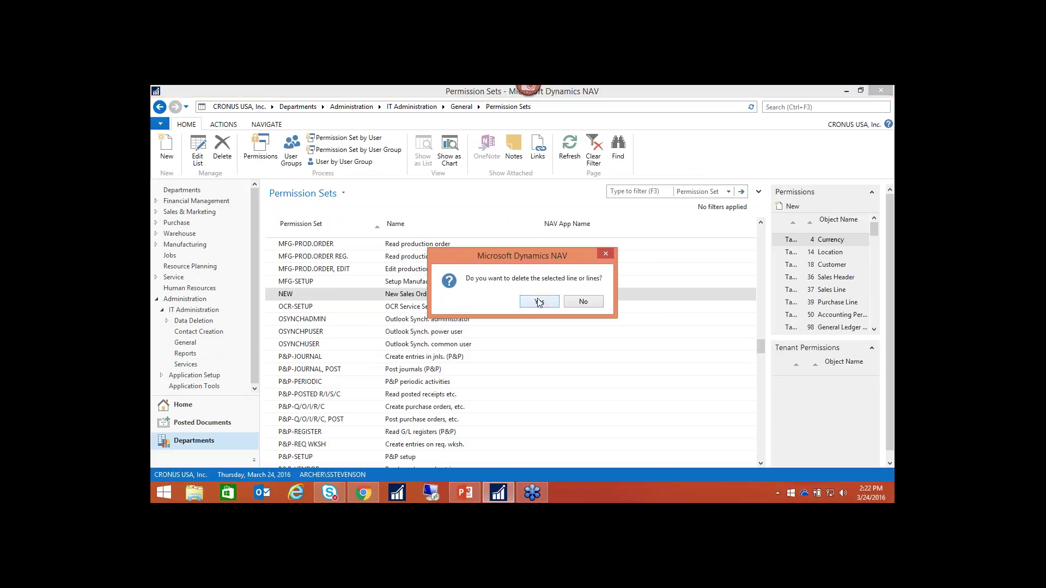
left_click(539, 299)
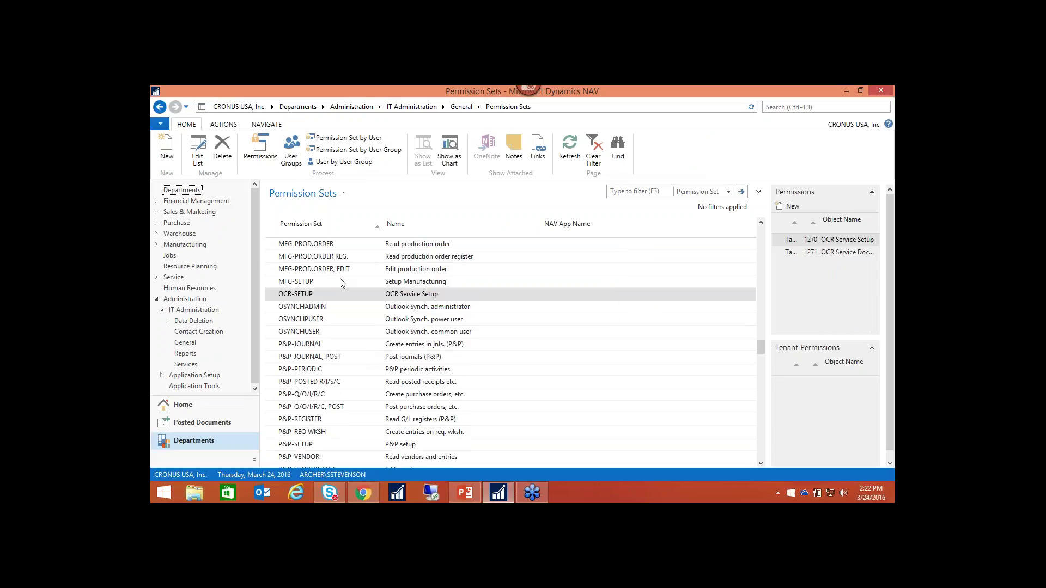
Step: Open the user groups from the permission sets list and compare the permission sets and members of PP-PYMTPOST and SR -CUST
scroll(338, 300, "up", 20)
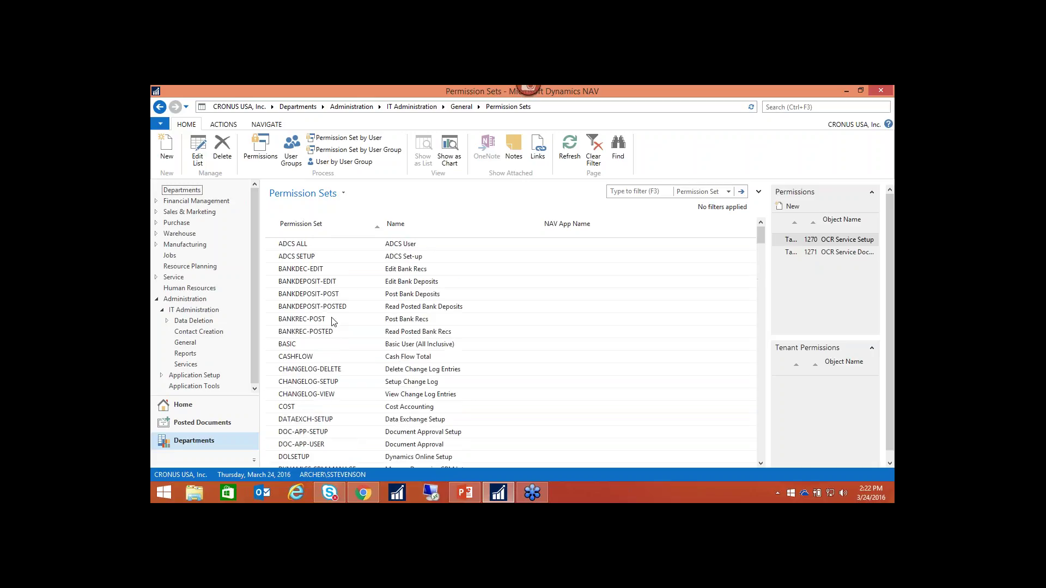
left_click(290, 408)
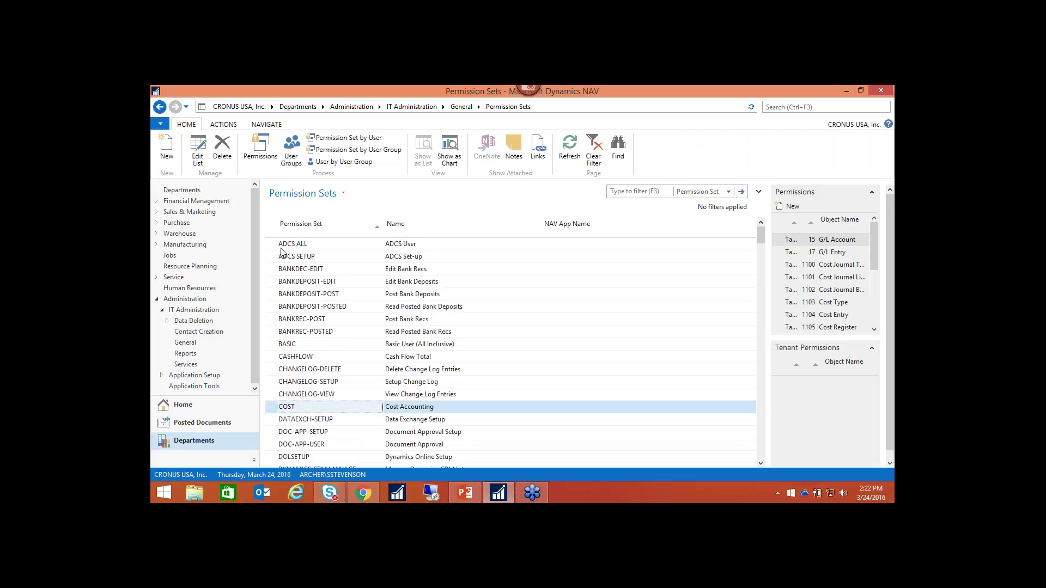
left_click(293, 157)
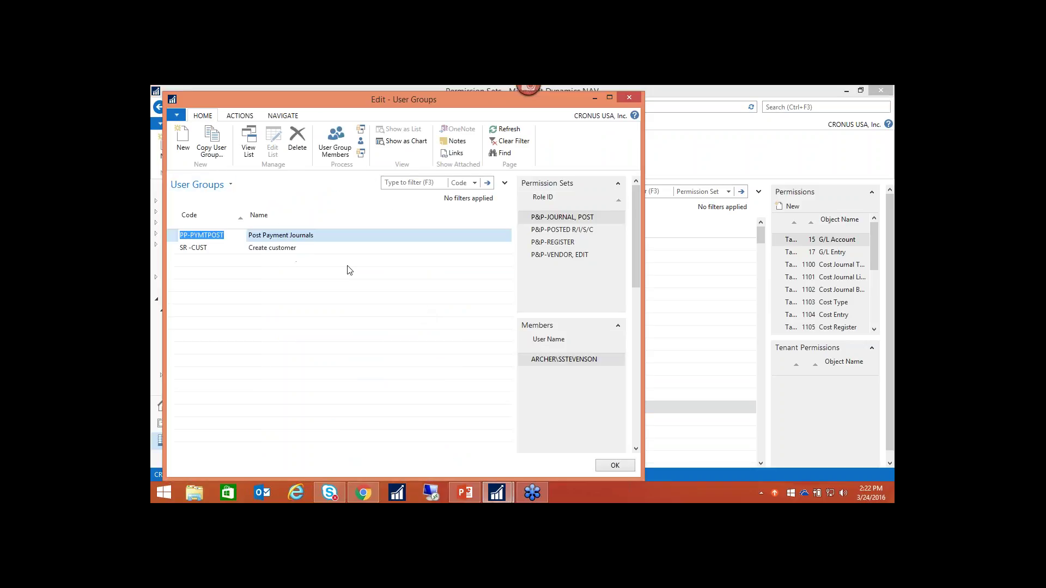
left_click(336, 240)
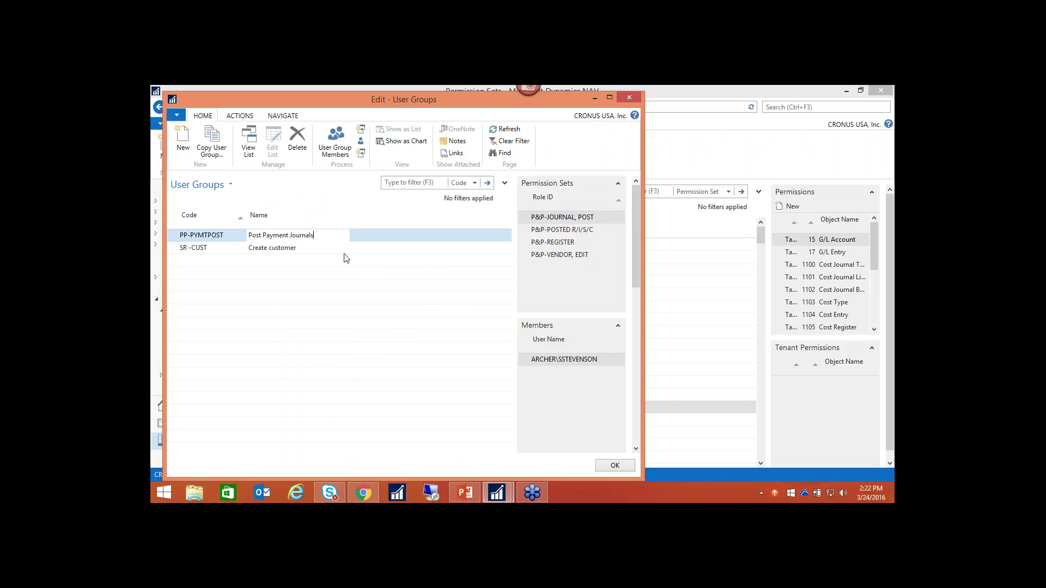
left_click(315, 252)
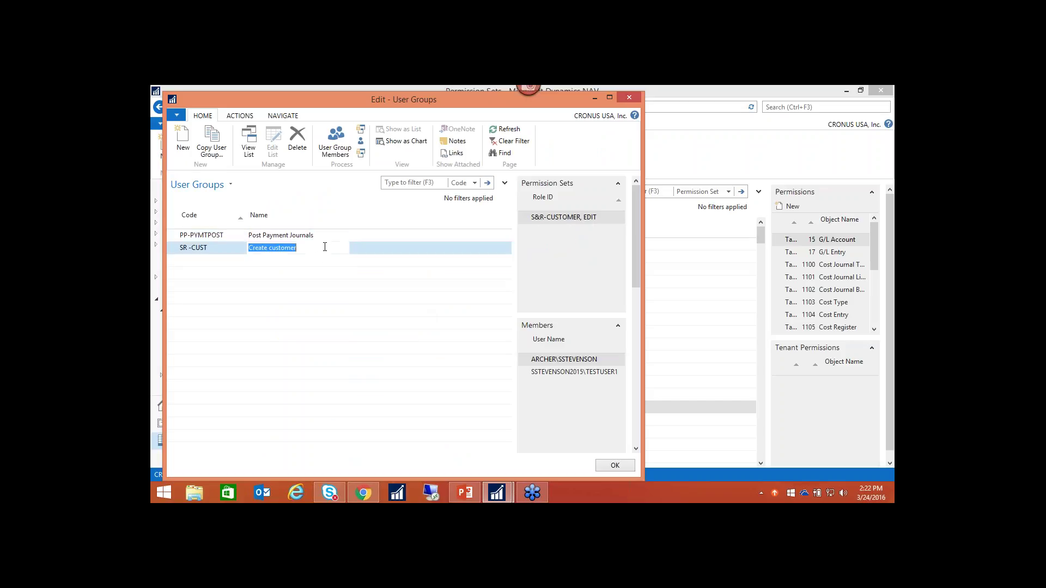
key("Up")
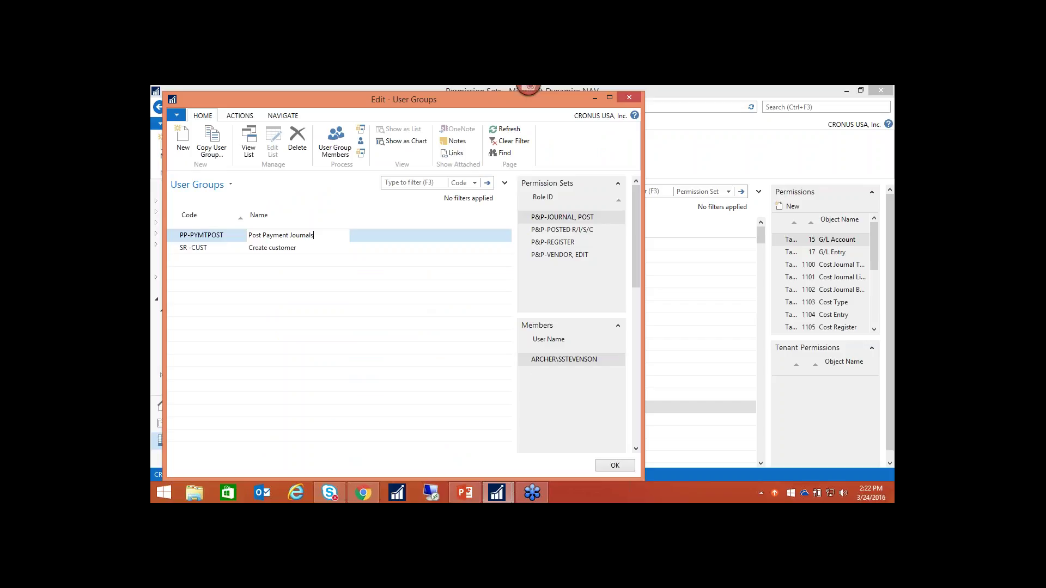
Step: View the permission sets assigned to the PP-PYMTPOST user group and return to the user groups list
left_click(242, 117)
left_click(282, 118)
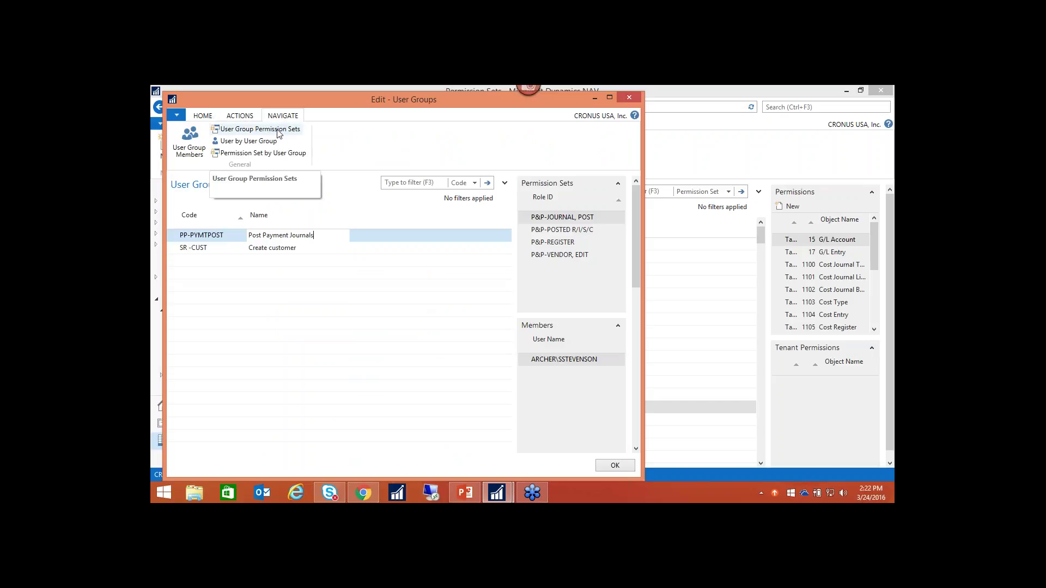
left_click(278, 133)
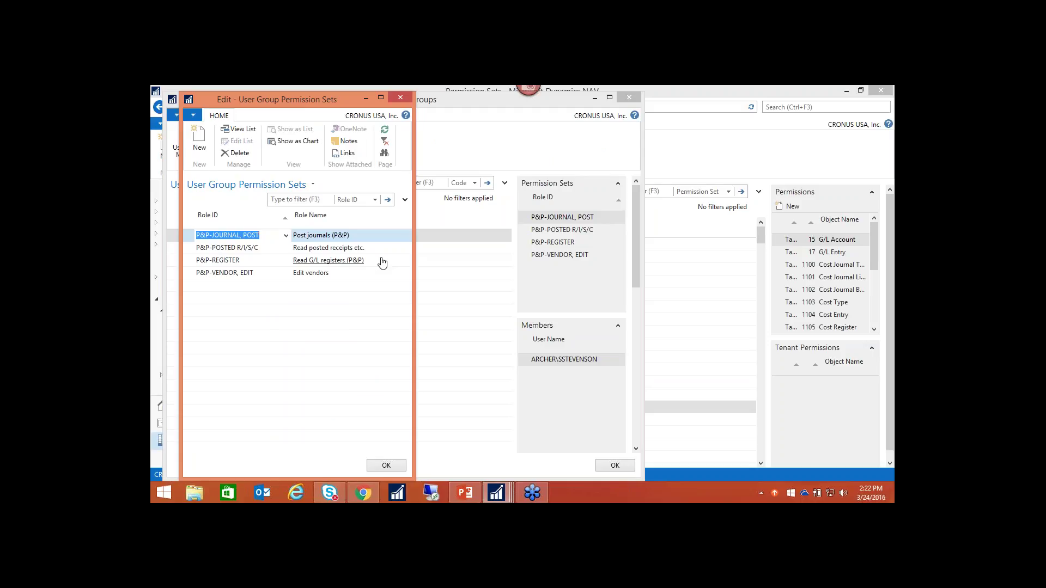
key("Escape")
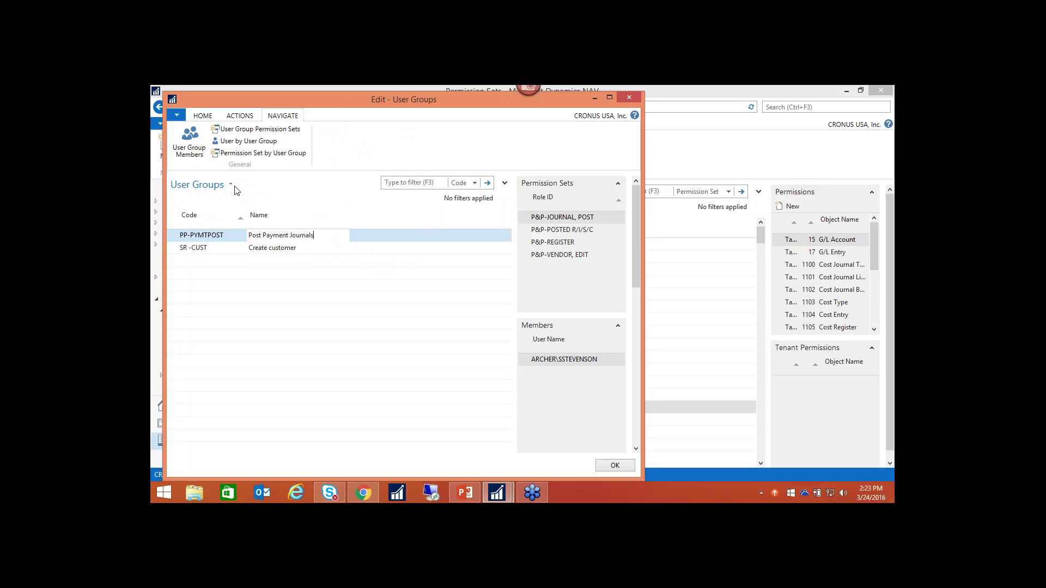
Step: Add the test user to the members of the PP-PYMTPOST user group
left_click(191, 158)
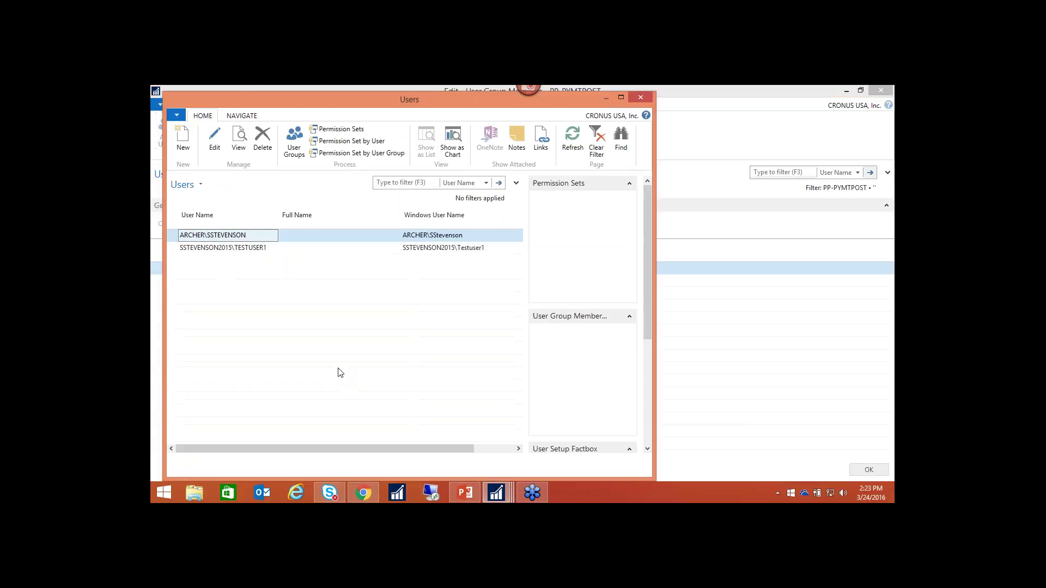
left_click(228, 249)
left_click(582, 466)
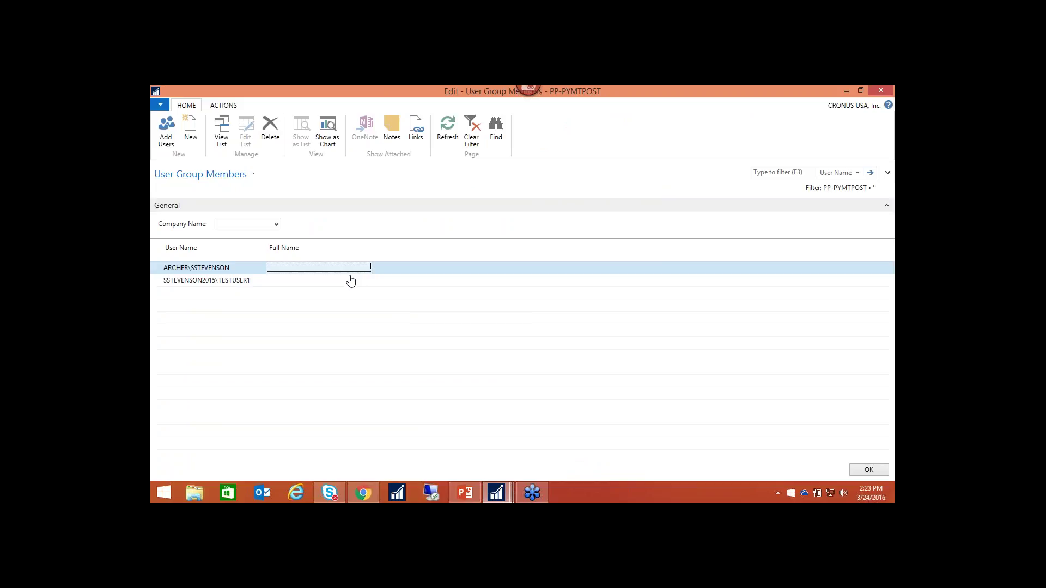
Step: Delete the test user from the PP-PYMTPOST group members and return to the user groups list
left_click(223, 282)
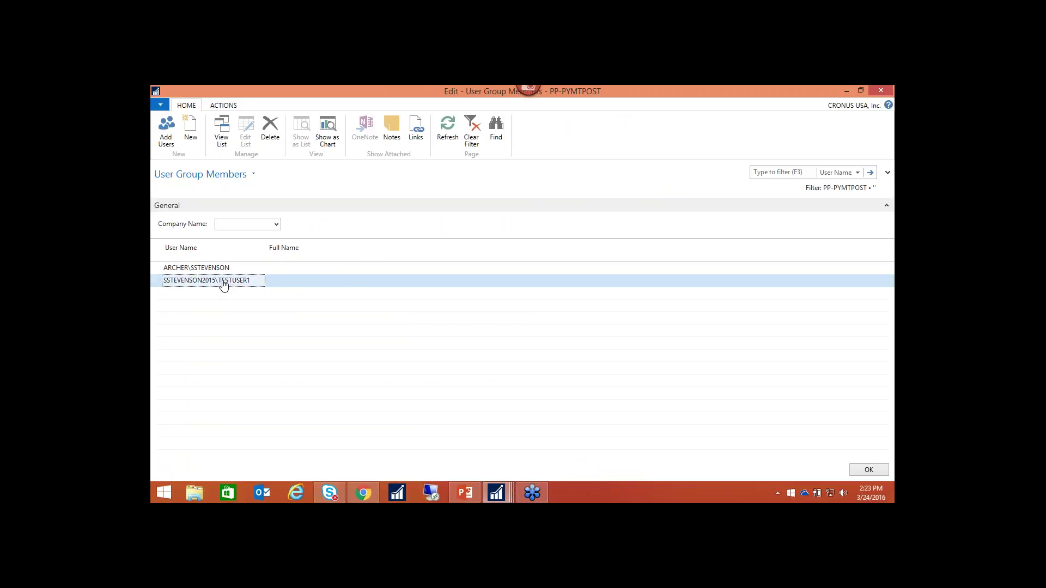
right_click(223, 283)
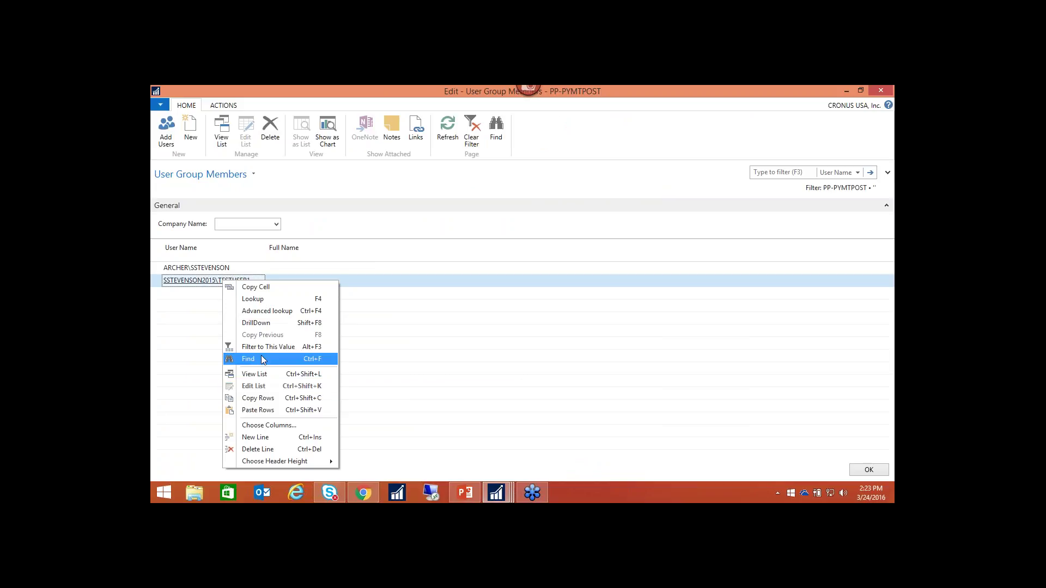
left_click(260, 449)
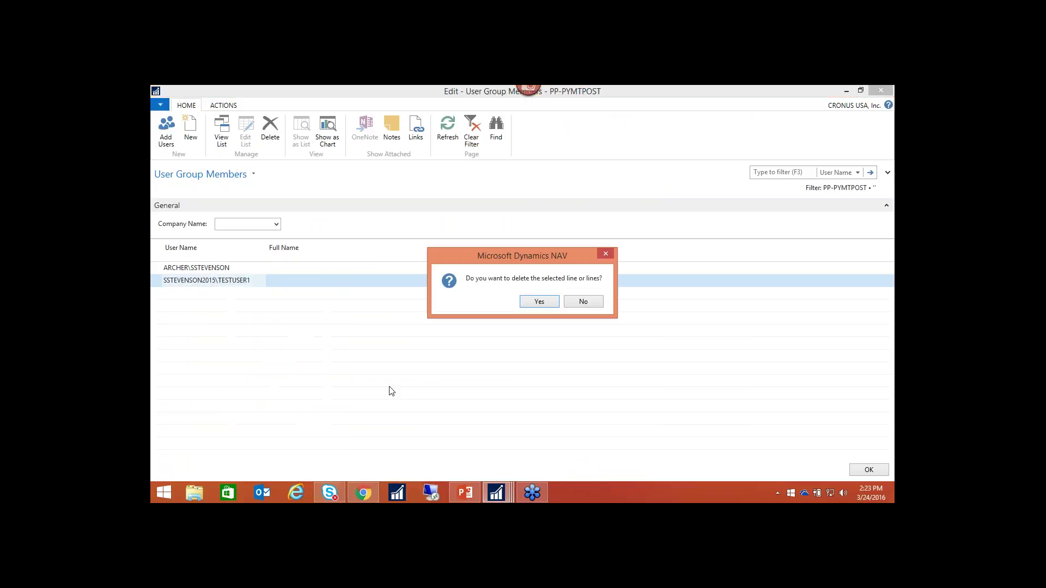
left_click(539, 303)
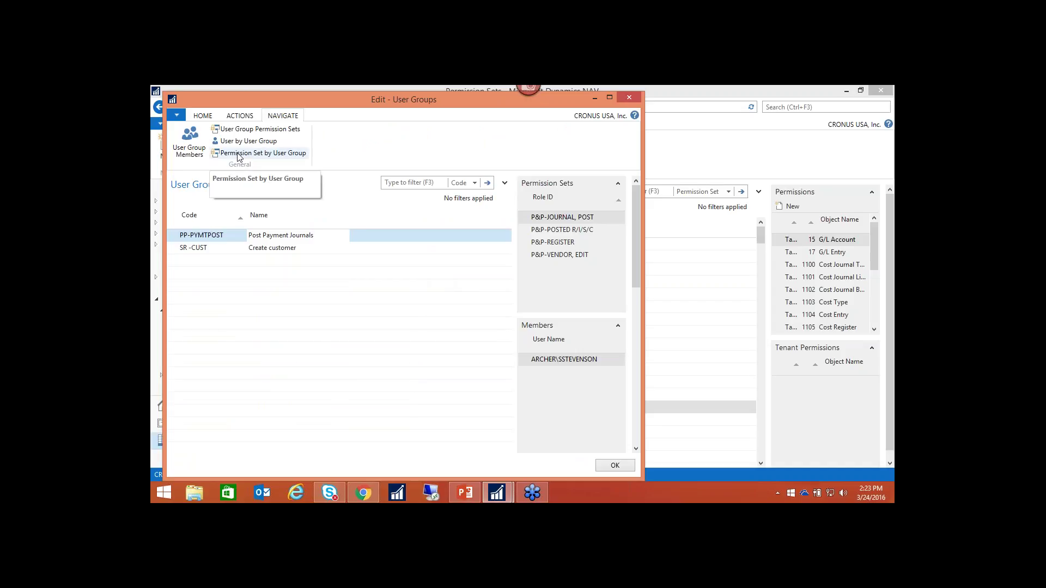
Step: Review the permission set by user group matrix and its available commands, and close it
left_click(238, 154)
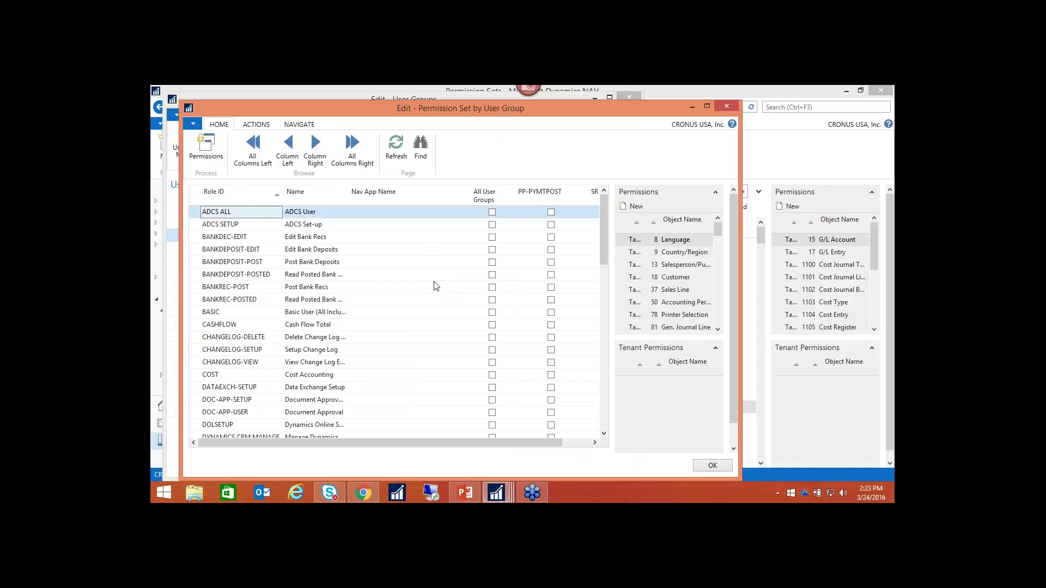
left_click(257, 125)
left_click(300, 124)
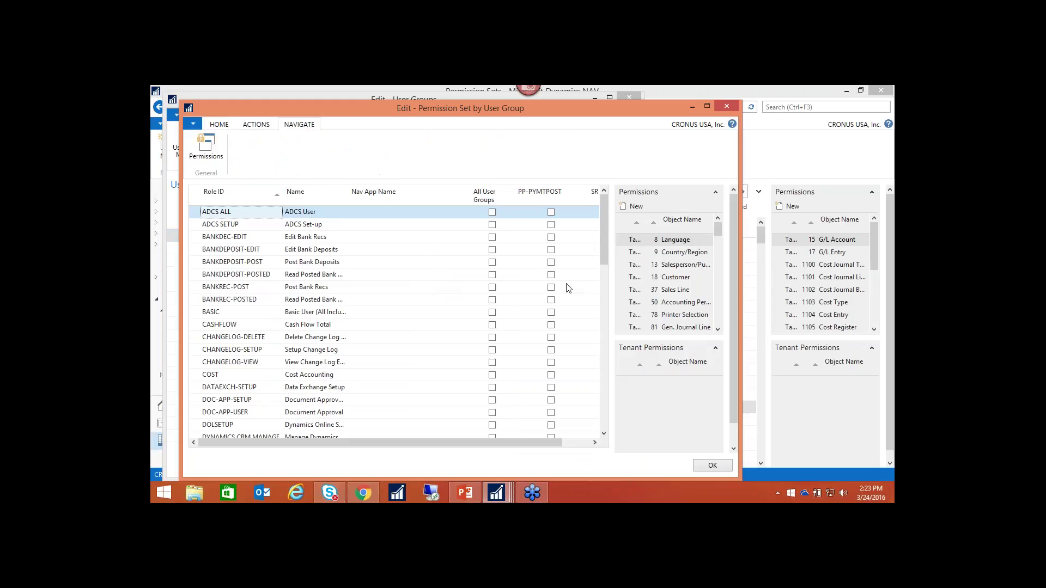
key("Escape")
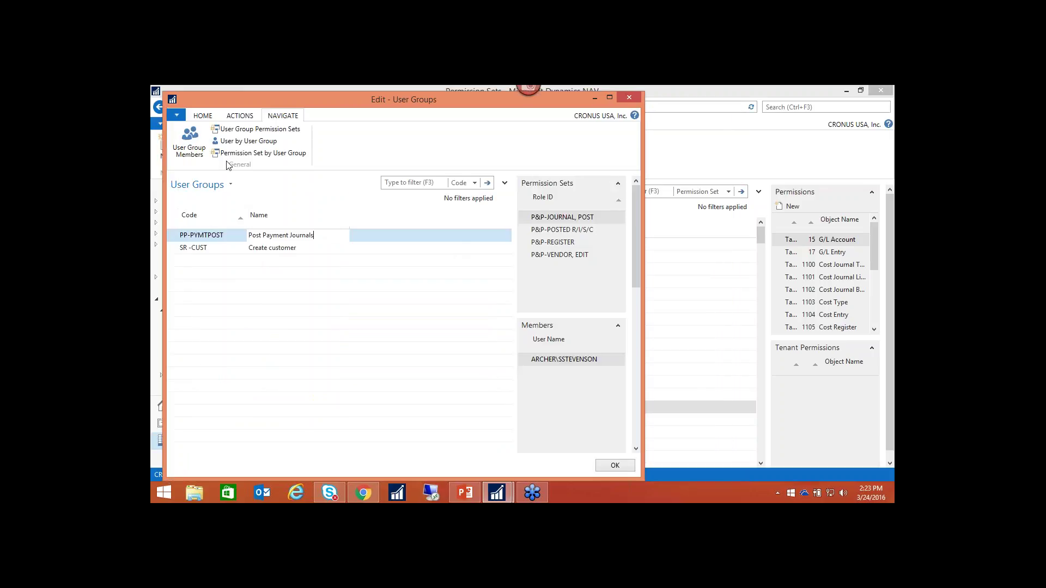
Step: Open the user by user group matrix and widen the User Name column to read the full user names
left_click(248, 142)
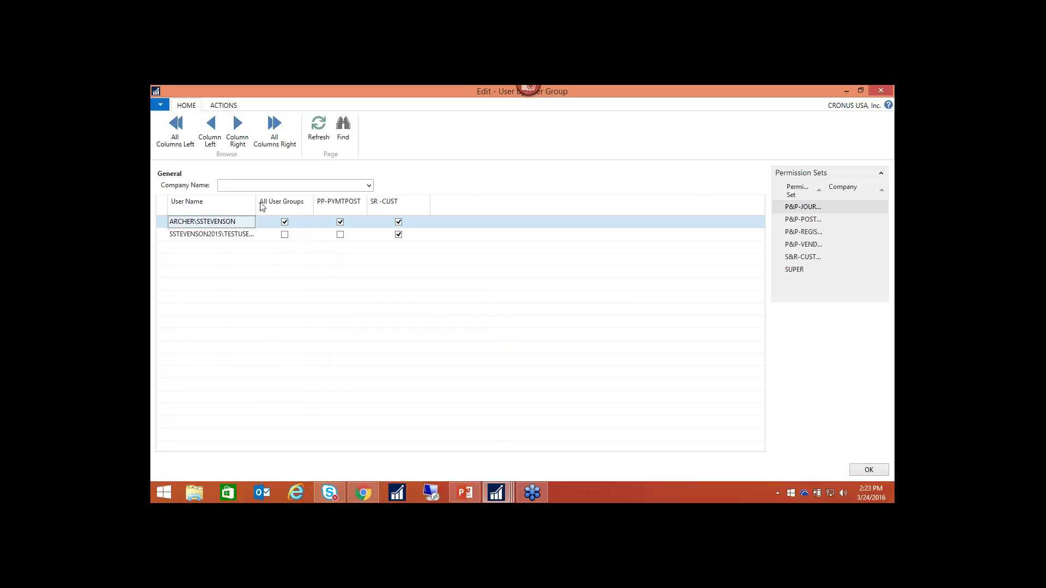
left_click_drag(256, 202, 290, 207)
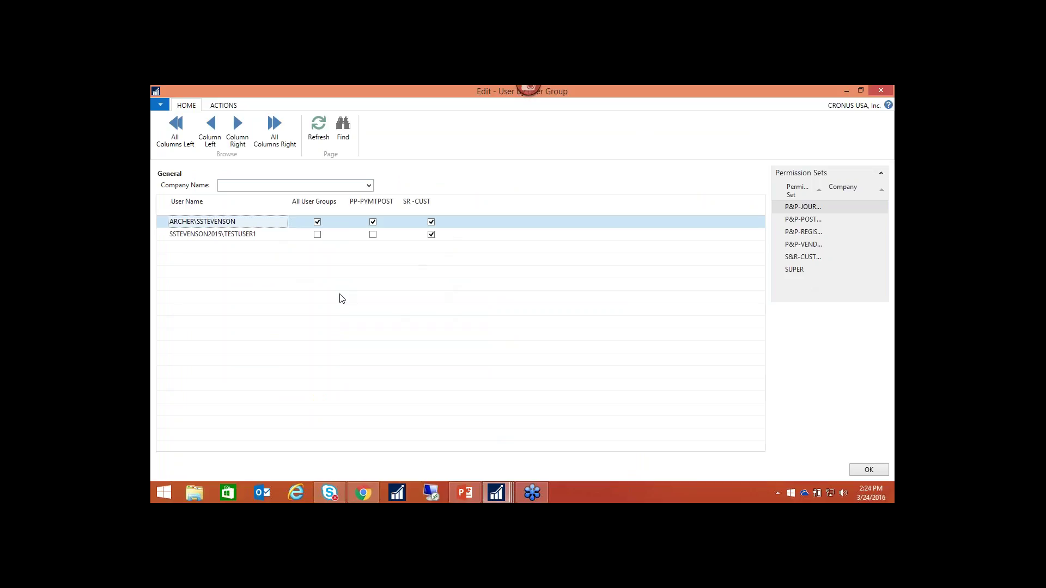
Step: Close the user group windows and create a permission set with the code NEW and the name New group
key("Escape")
key("Escape")
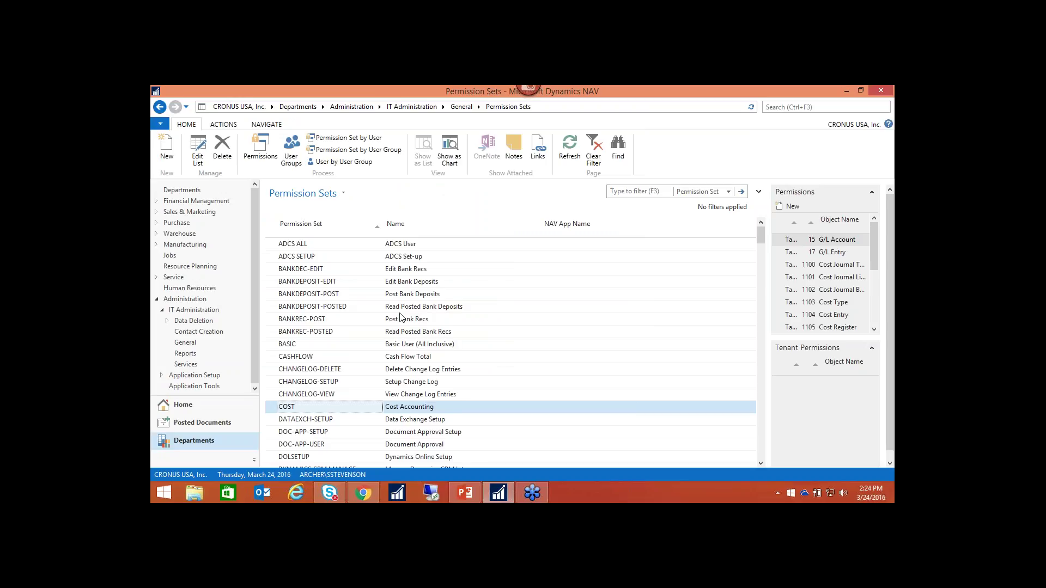
left_click(167, 149)
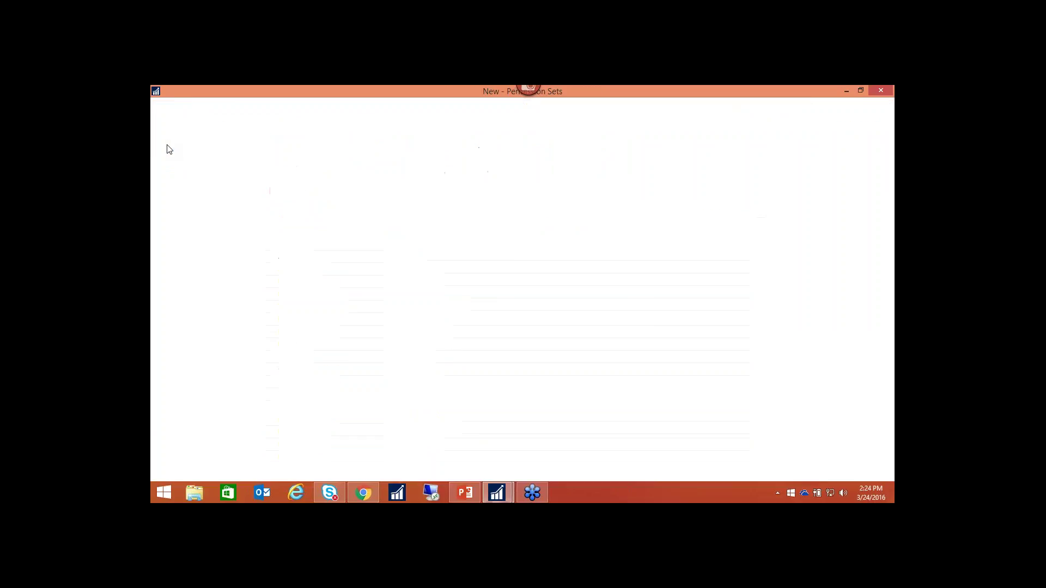
type("NEW")
key("Tab")
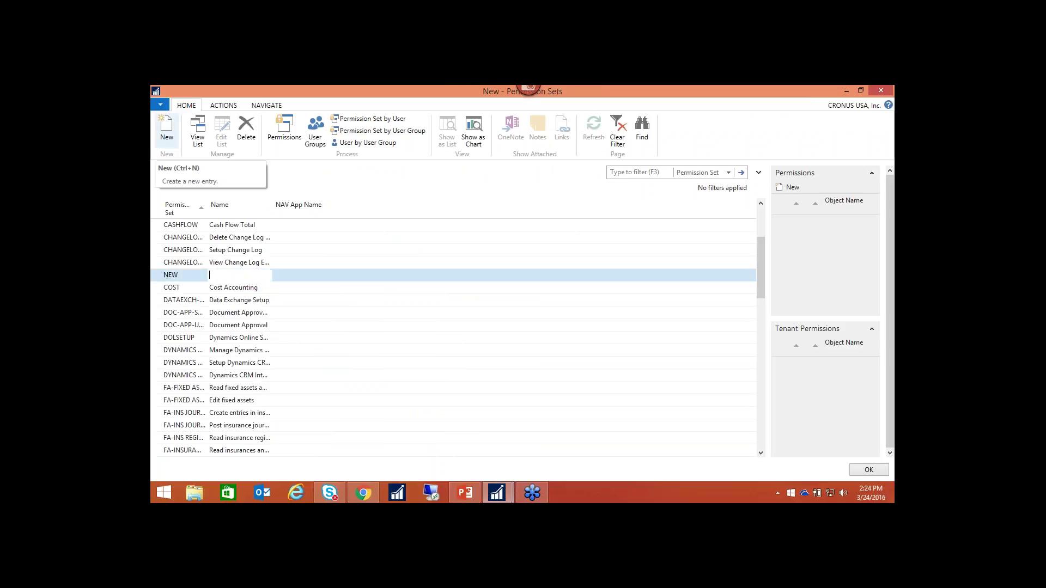
type("New group")
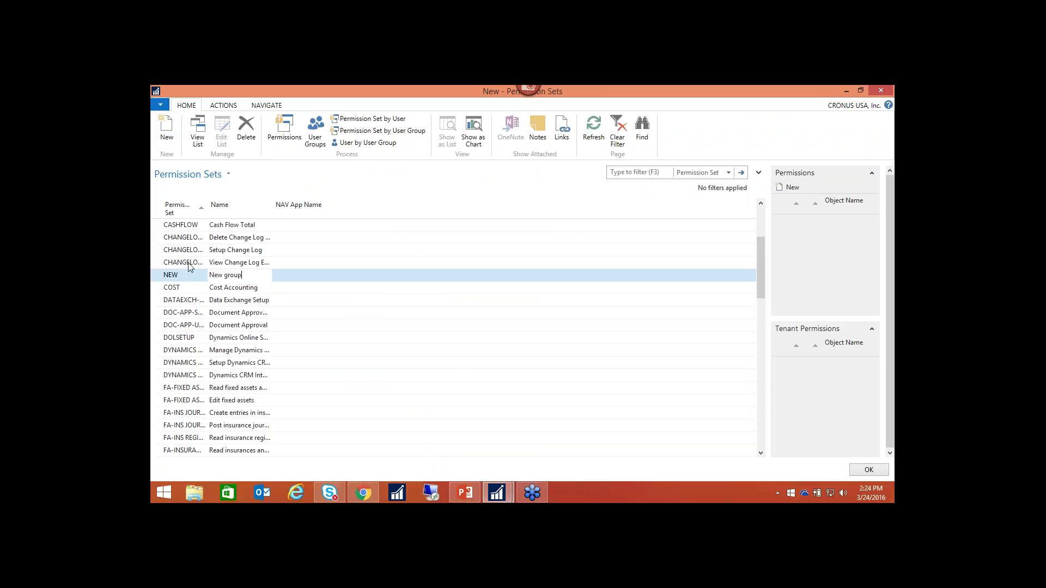
left_click(223, 306)
left_click(198, 278)
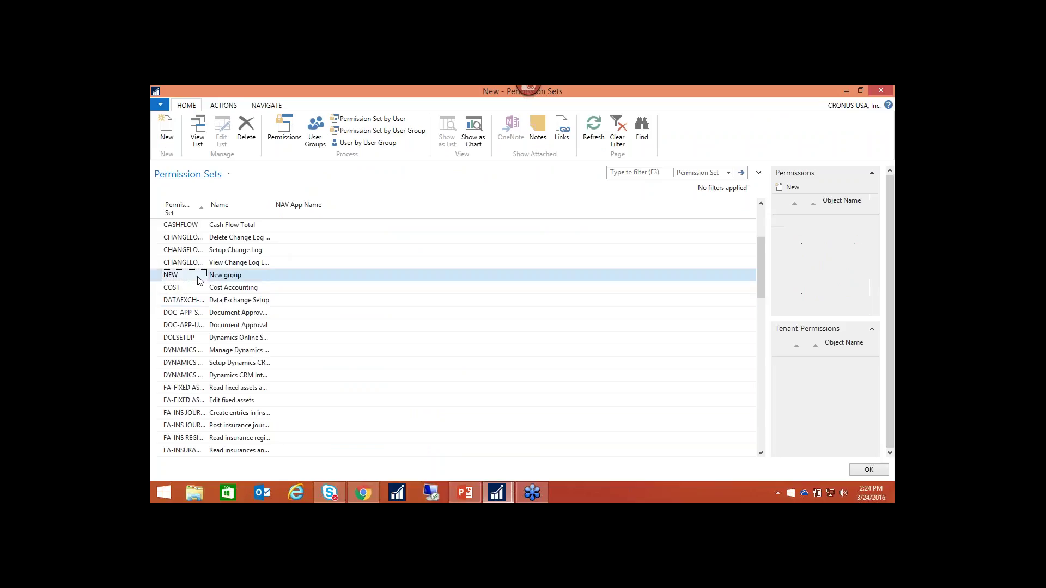
Step: Open the permissions of the NEW permission set and start recording permissions, accepting the confirmation
left_click(229, 107)
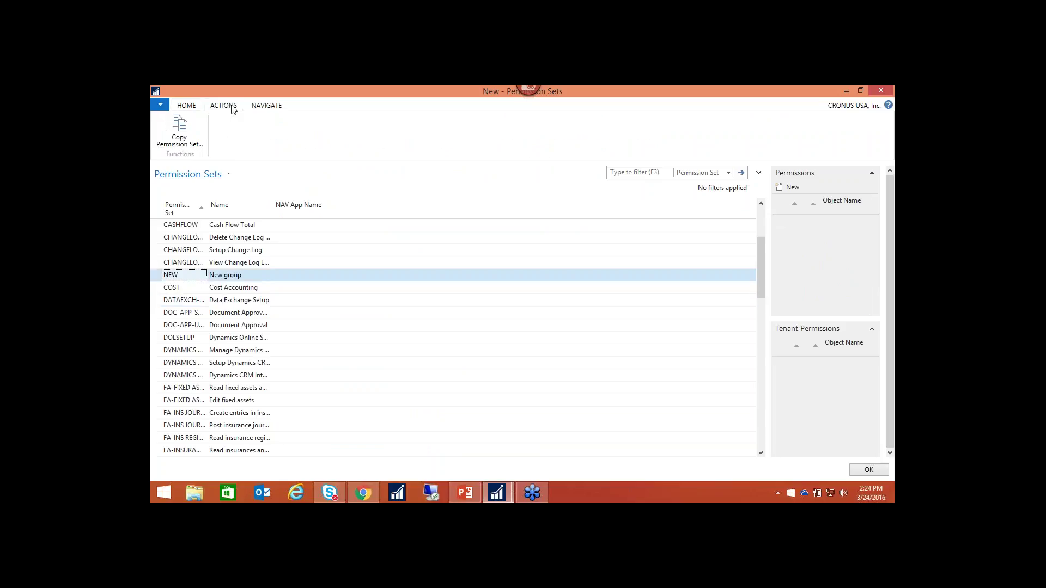
left_click(266, 105)
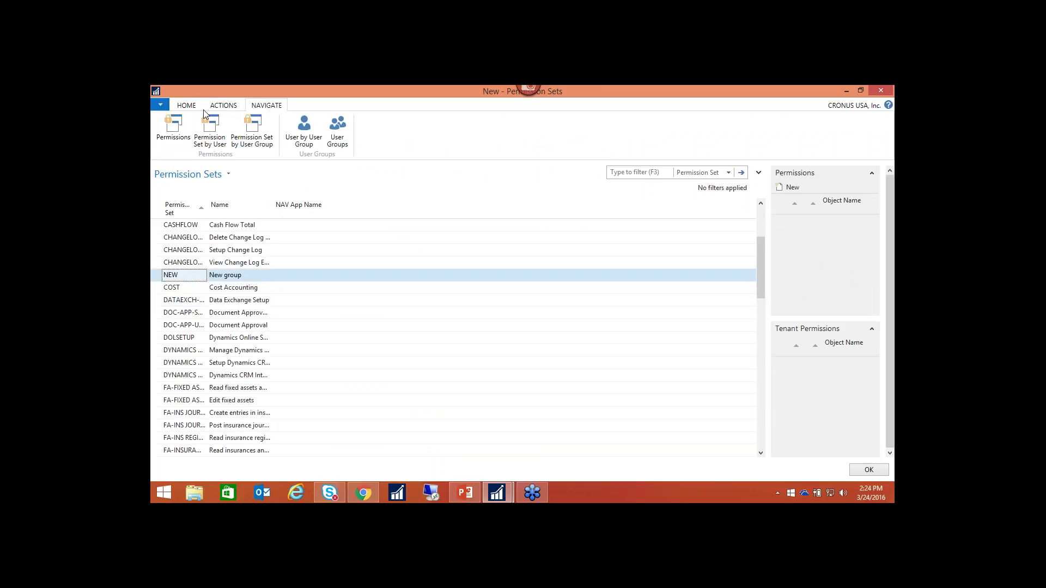
left_click(194, 132)
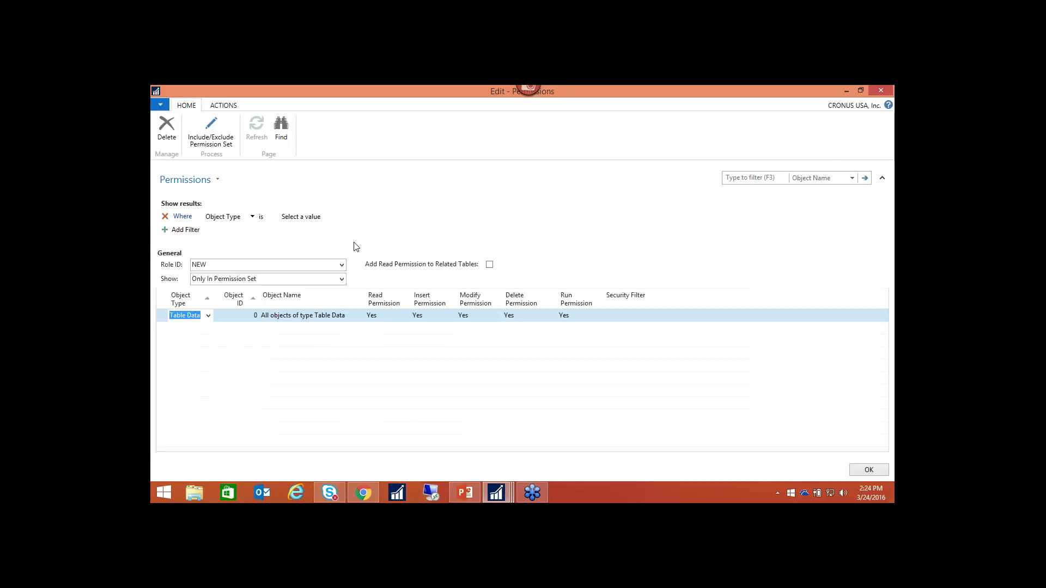
left_click(220, 108)
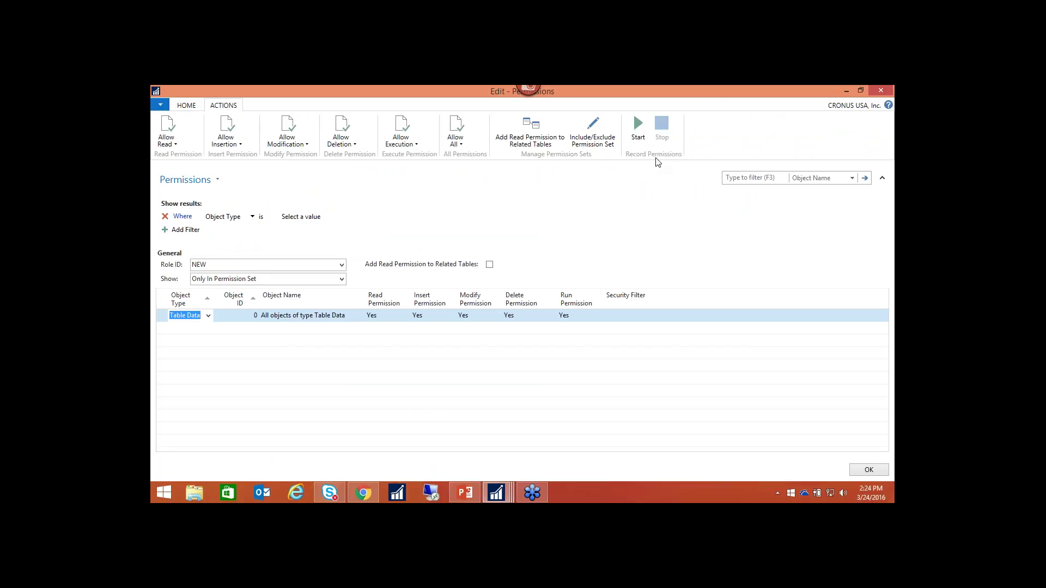
left_click(638, 127)
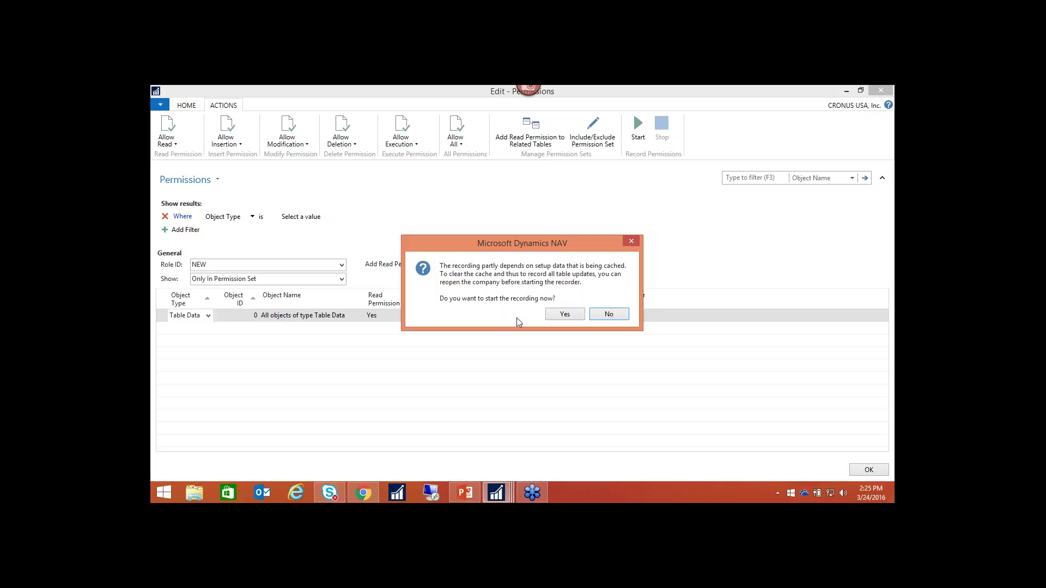
left_click(566, 315)
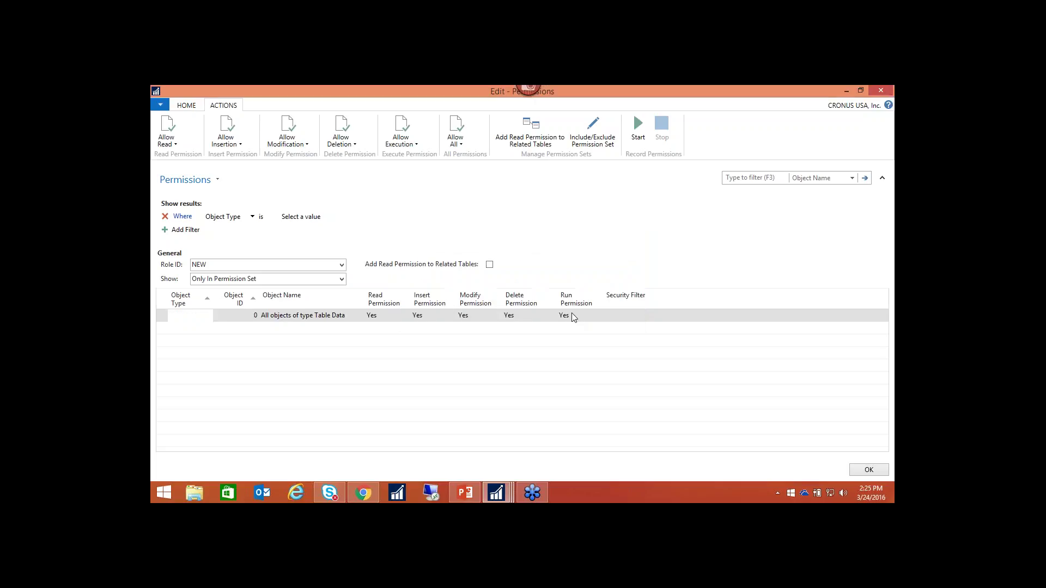
Step: Set the permission windows aside while recording continues and open the Sales Orders list under Sales & Marketing Order Processing
left_click(846, 91)
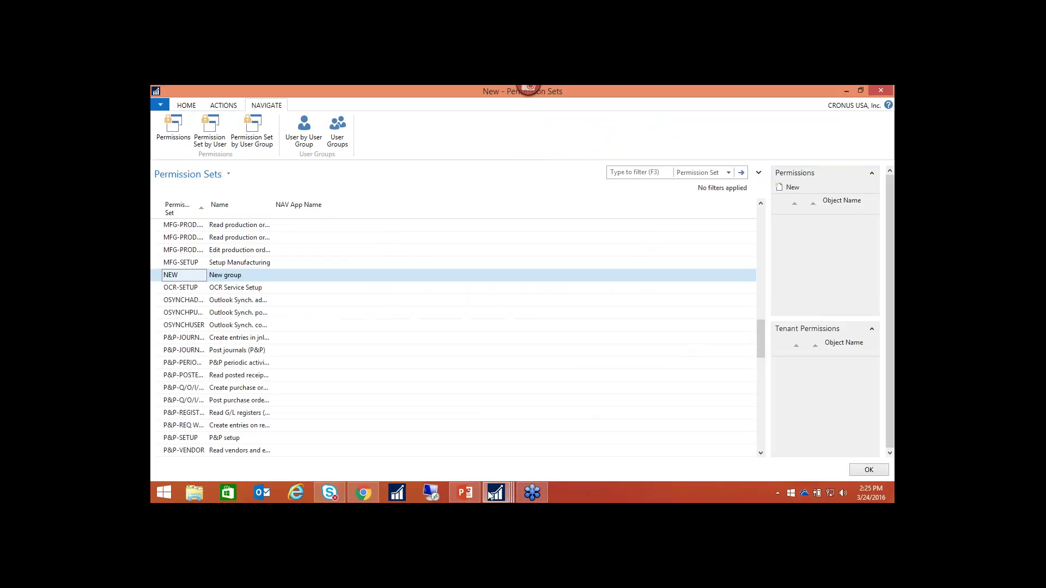
left_click(846, 92)
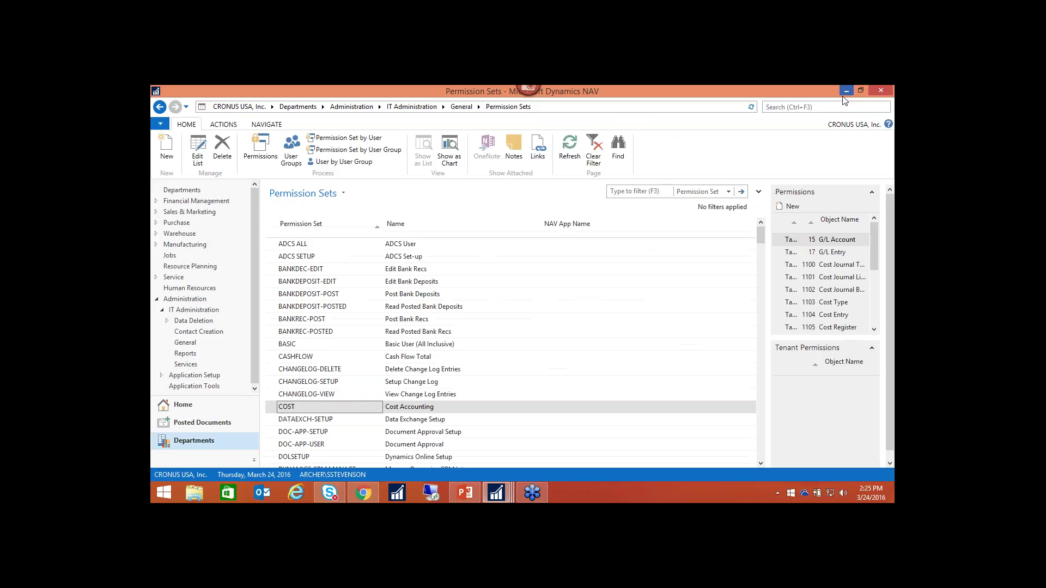
left_click(210, 214)
left_click(192, 187)
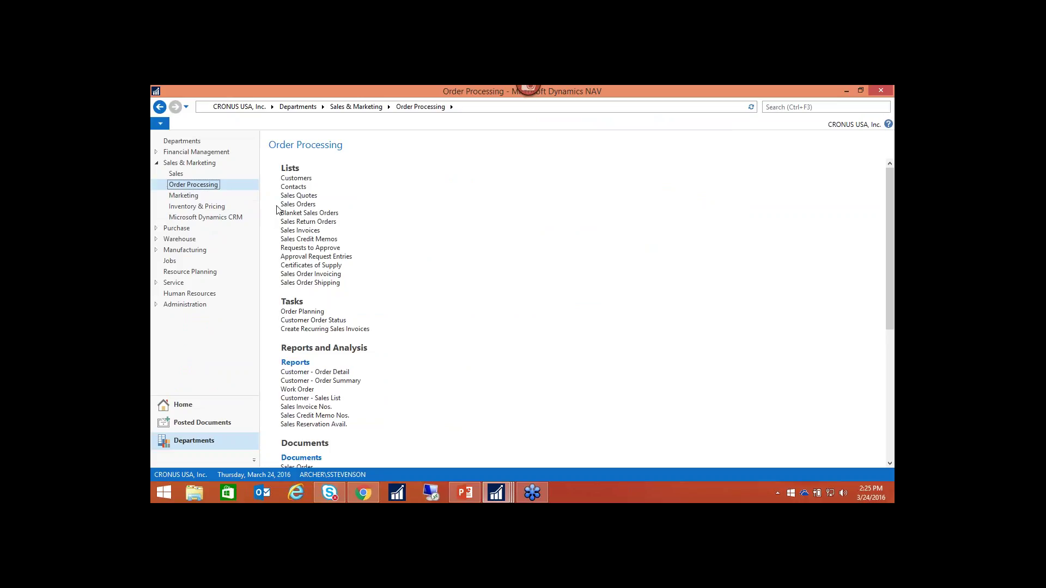
left_click(297, 204)
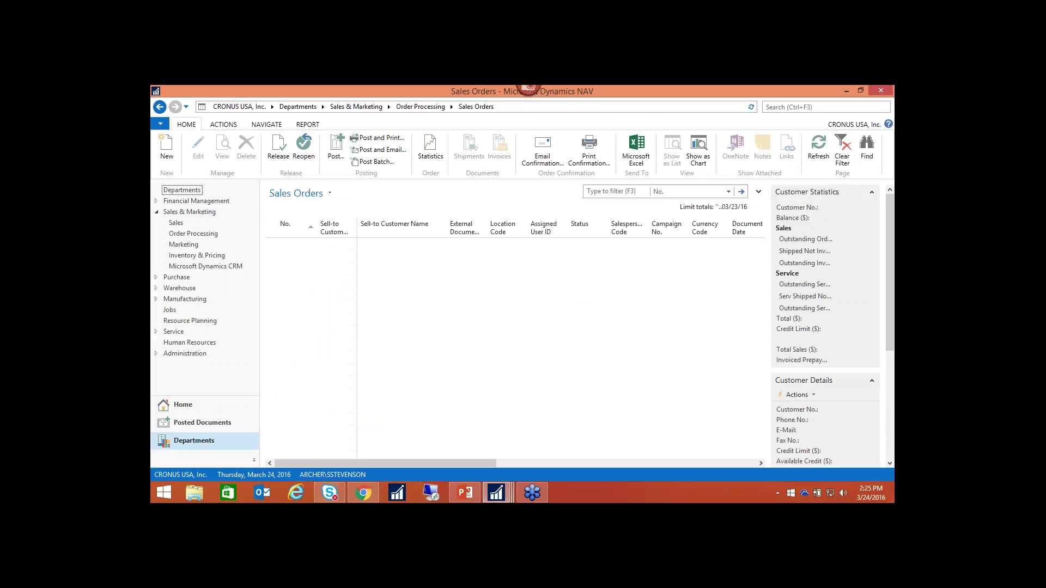
Step: Create a new sales order for the customer The Cannon Group PLC
key("ctrl+n")
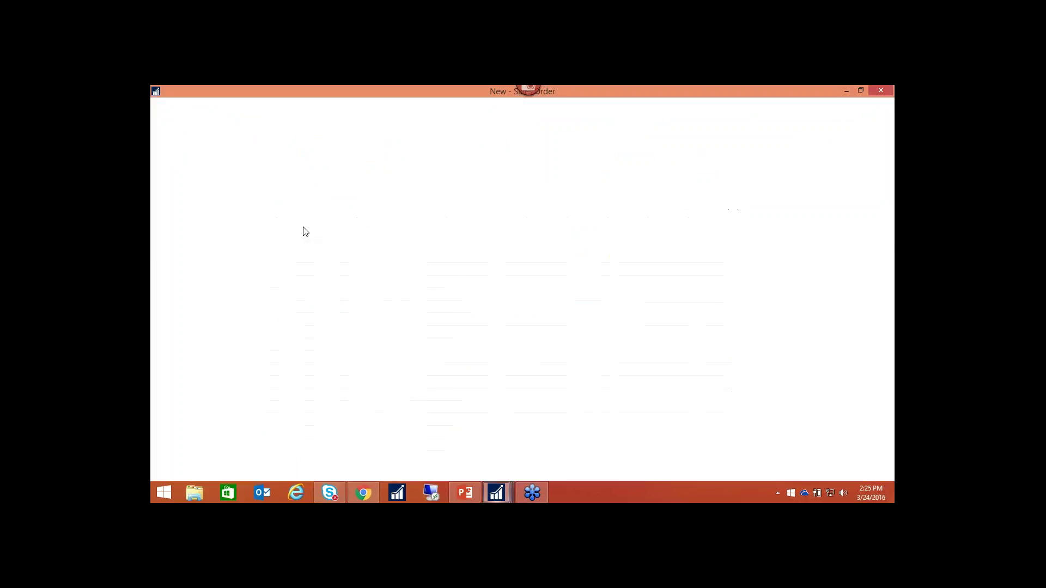
left_click(290, 223)
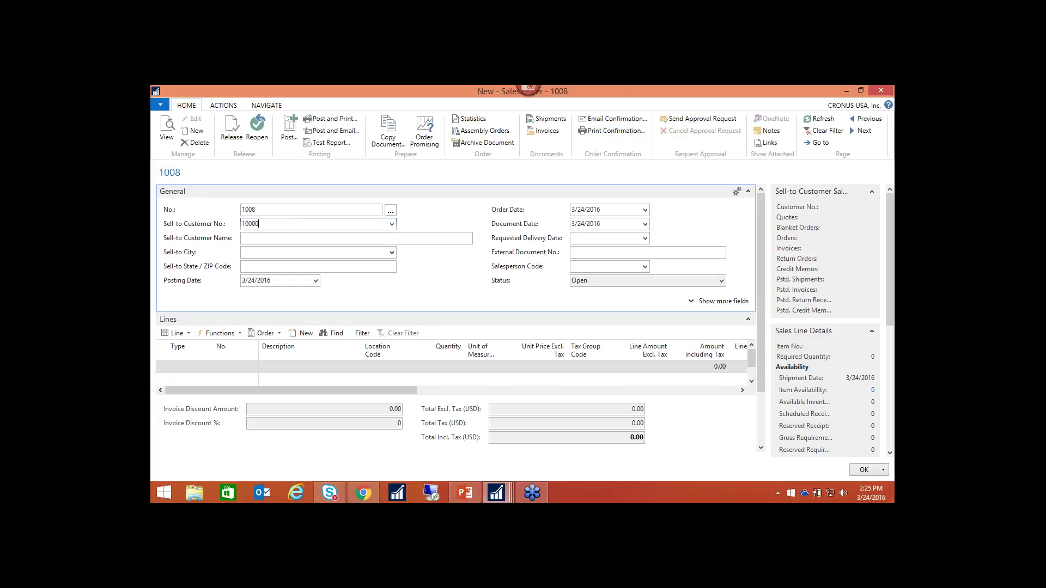
key("Return")
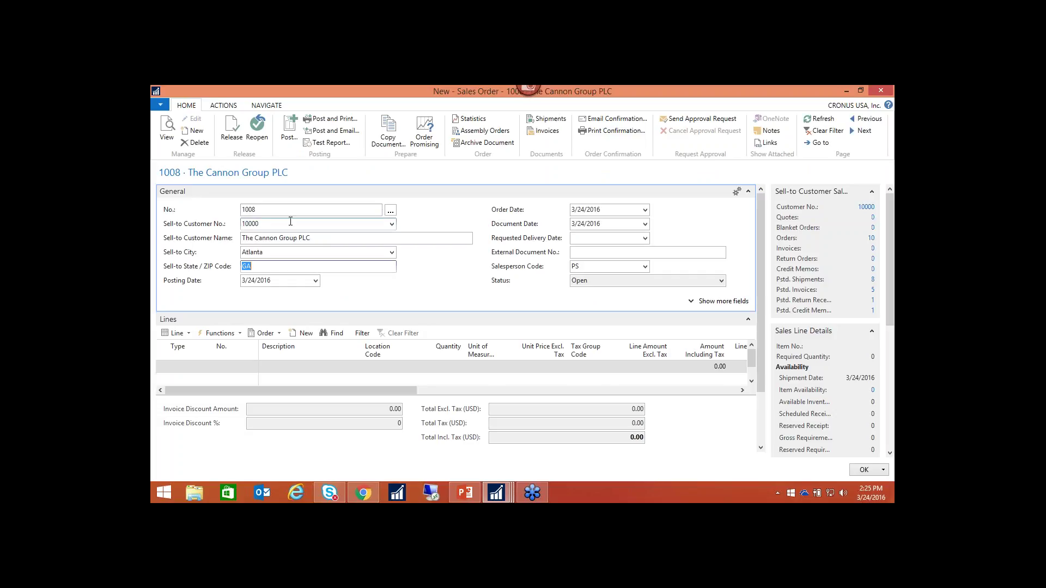
Step: Add an item line for 1988-S with quantity 5 to the sales order and release the order
left_click(191, 367)
type("item")
key("Tab")
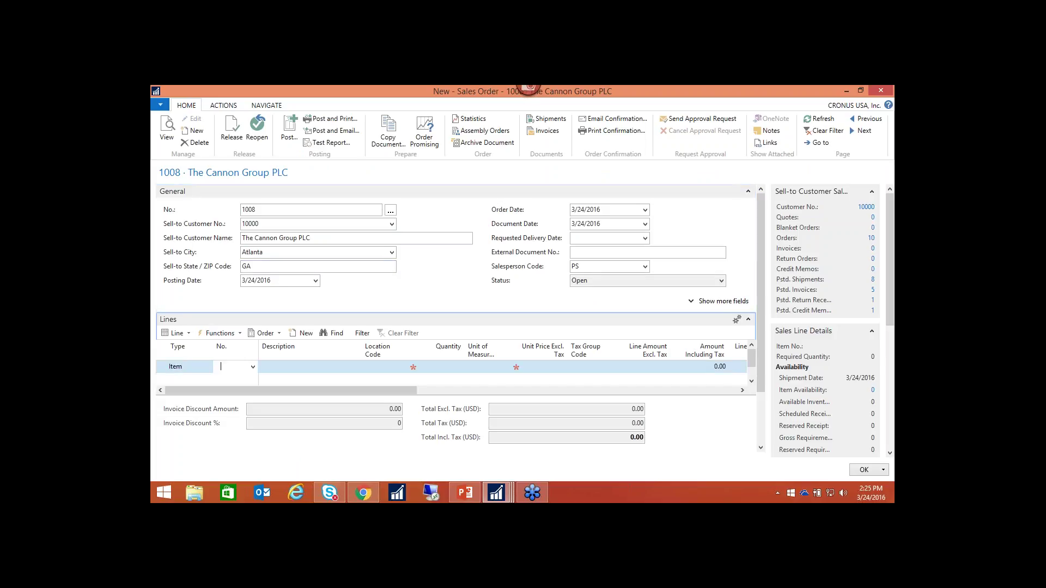
type("1988-S")
key("Tab")
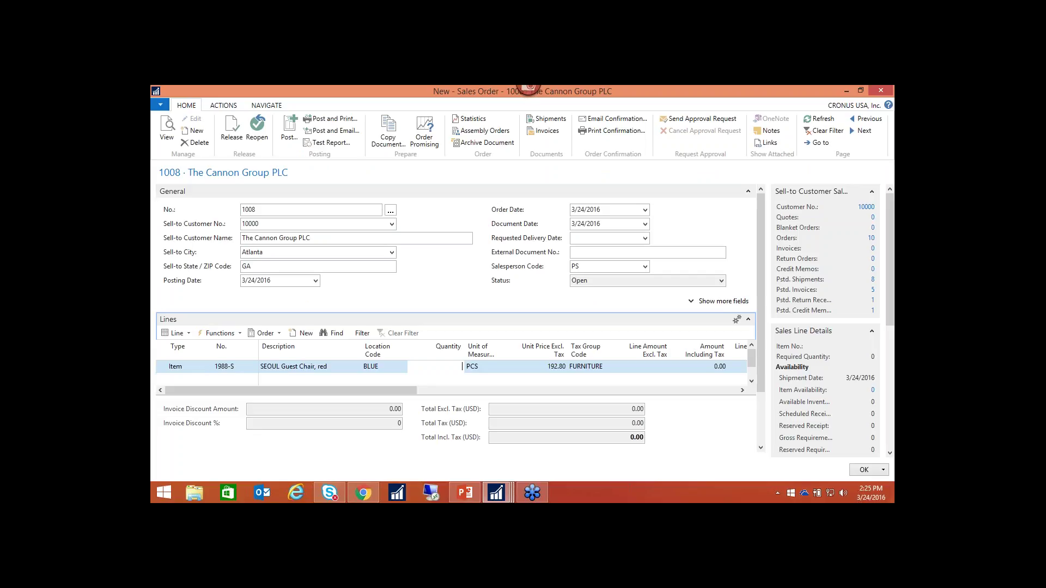
type("5")
key("Tab")
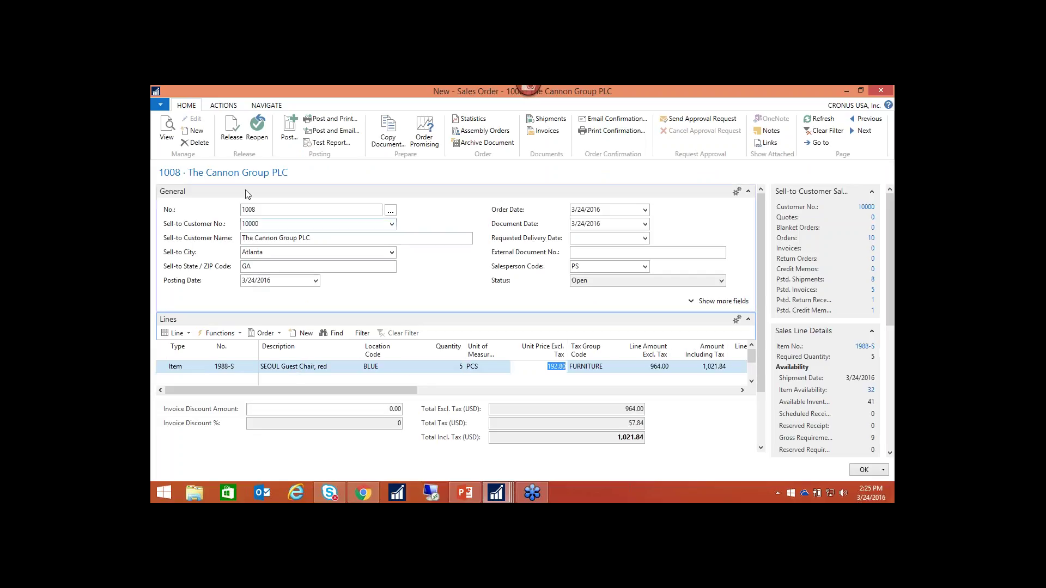
left_click(235, 137)
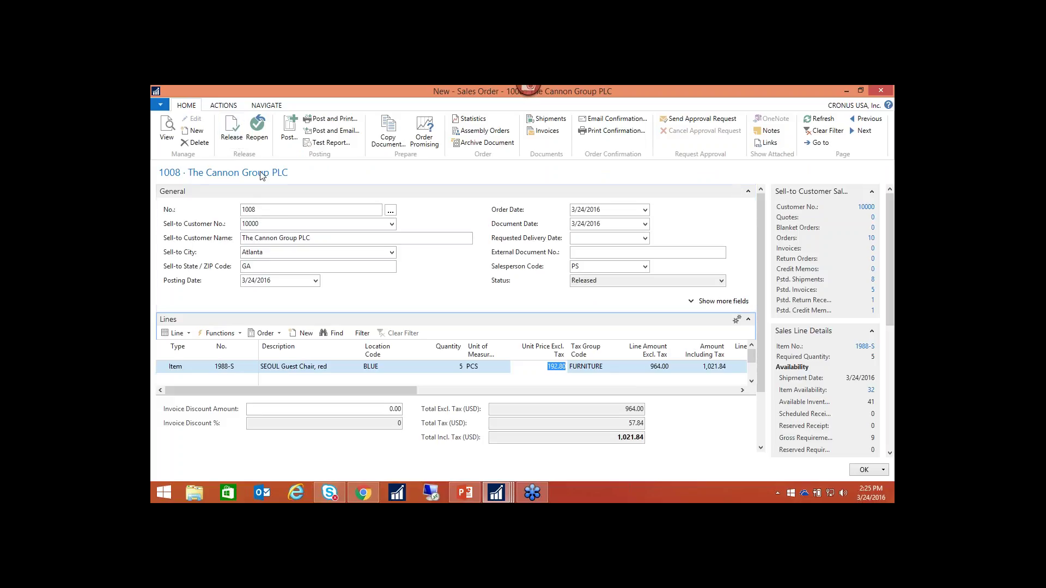
Step: Return to the NEW set's Permissions window, stop the recording, add the recorded permissions and look through the resulting list
left_click(497, 494)
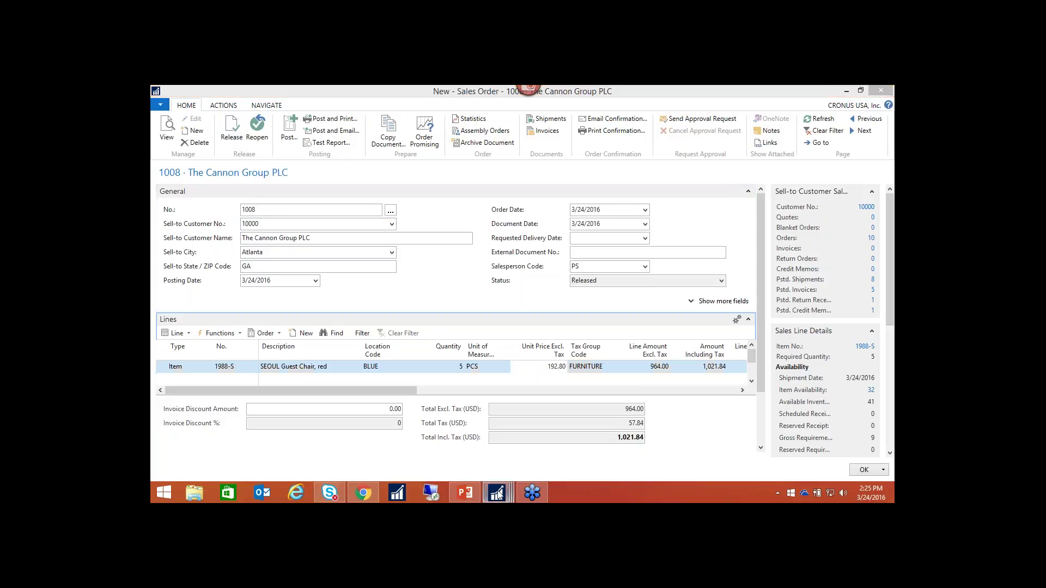
left_click(575, 452)
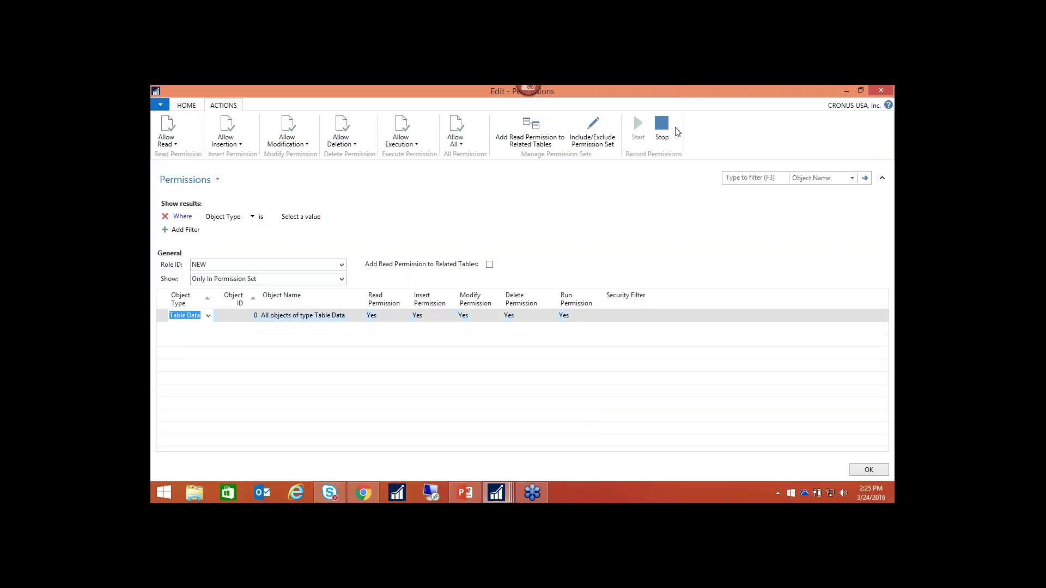
left_click(663, 131)
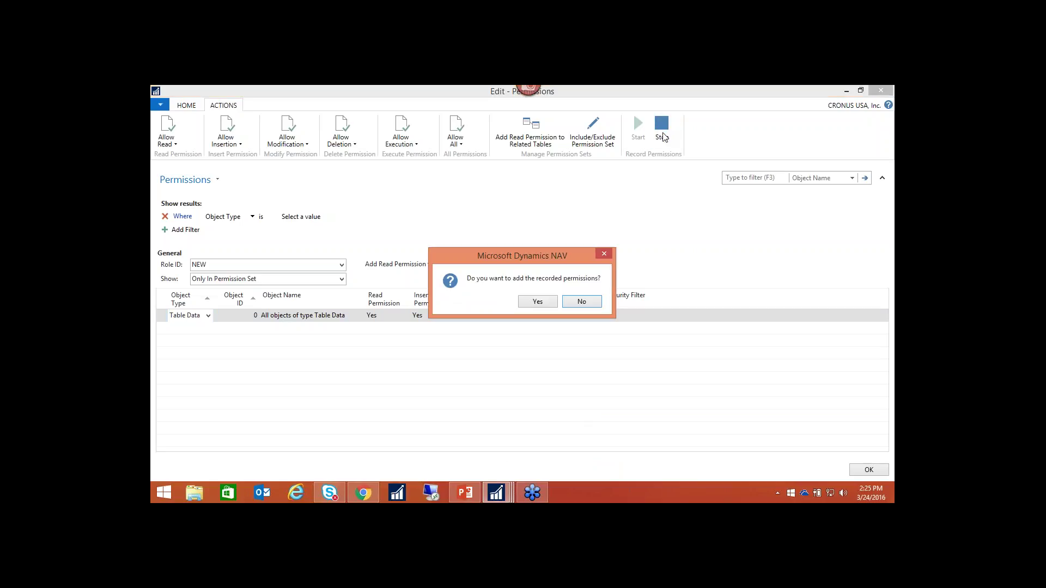
left_click(538, 302)
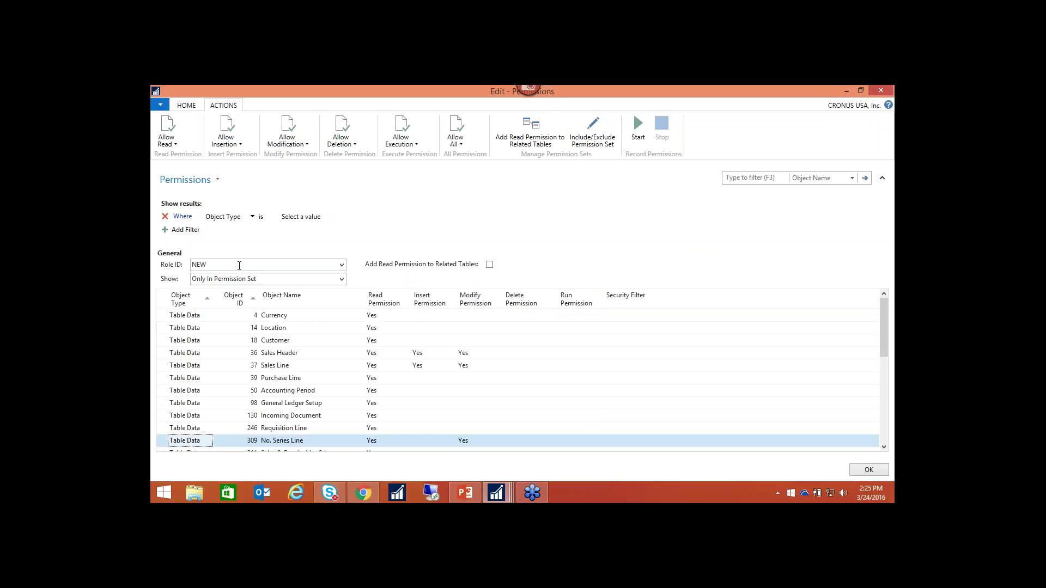
scroll(359, 381, "down", 7)
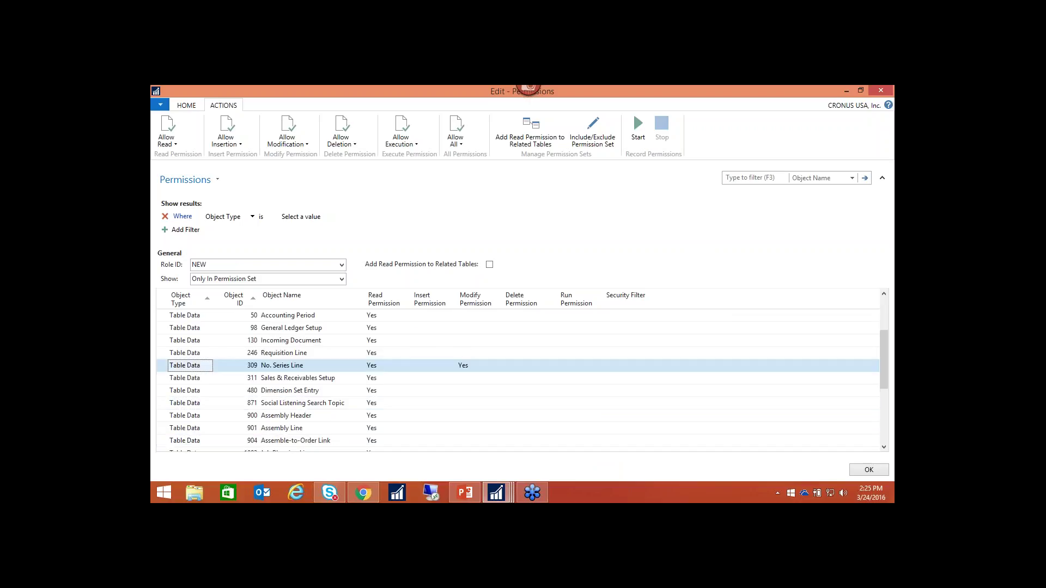
scroll(295, 380, "up", 3)
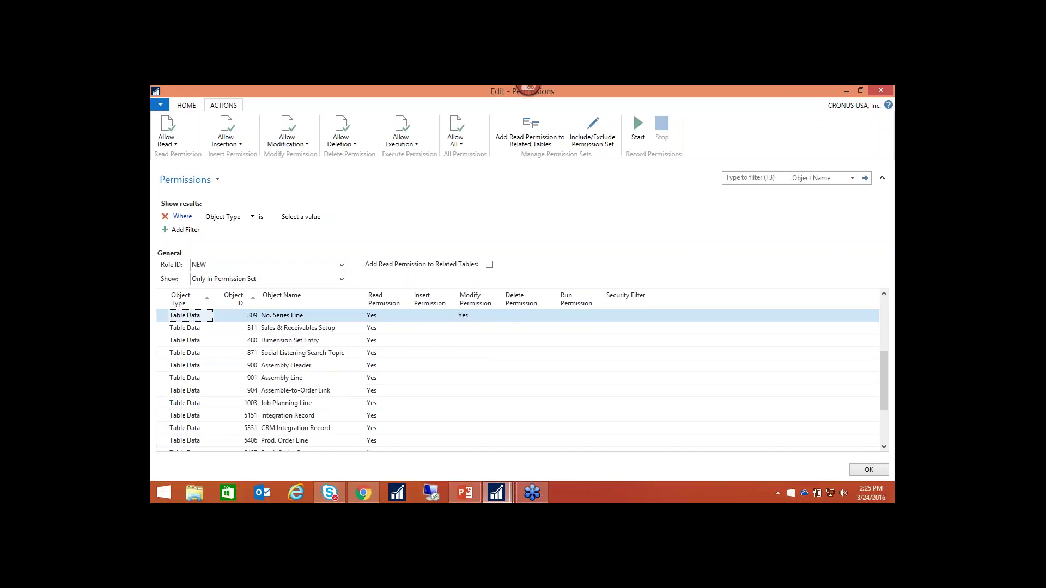
scroll(290, 378, "up", 2)
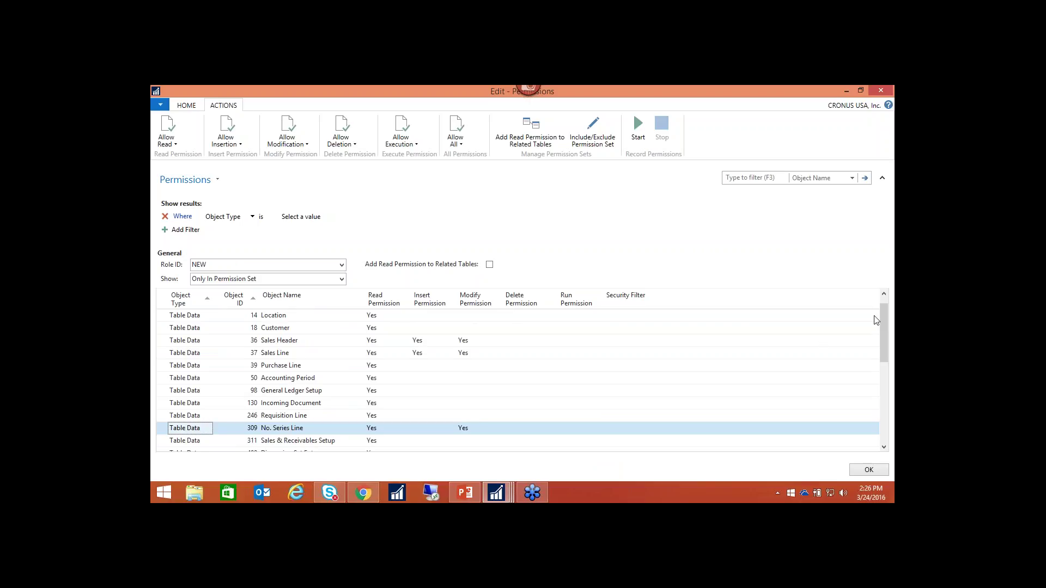
left_click(884, 295)
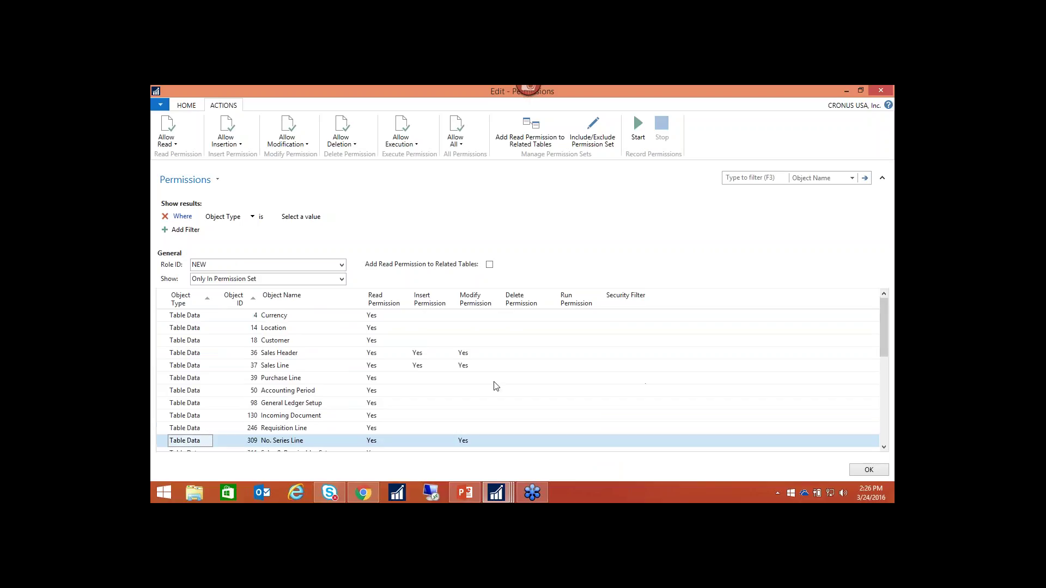
mouse_move(496, 385)
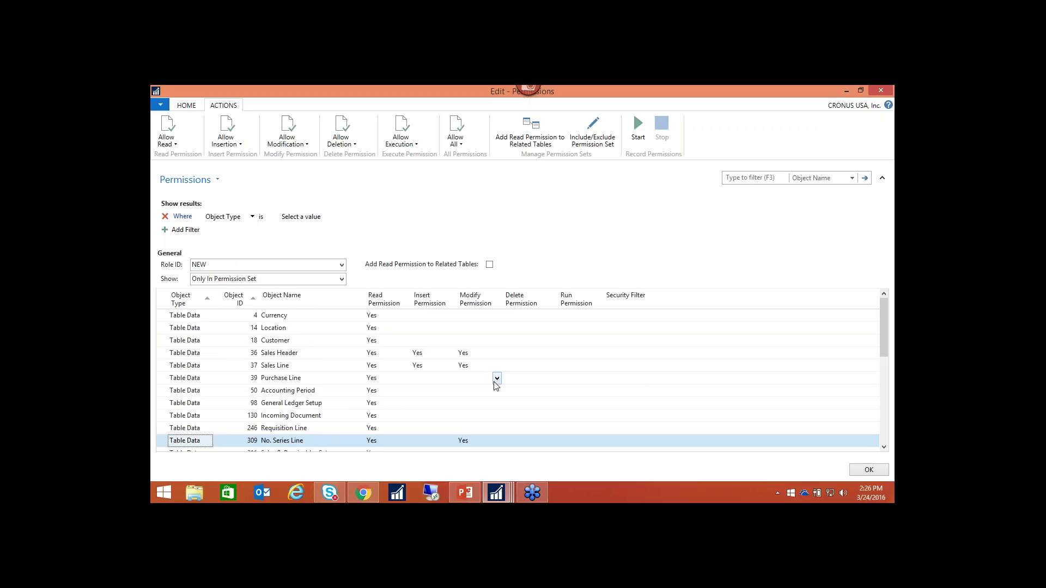
Step: Include the ADCS SETUP permission set in the NEW set and look through the resulting permissions
left_click(602, 143)
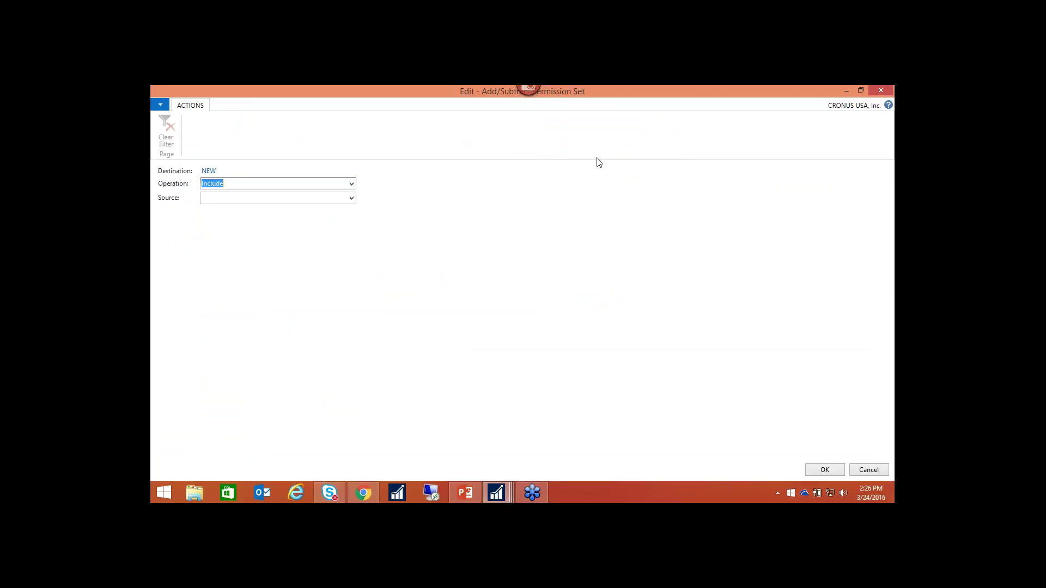
left_click(352, 184)
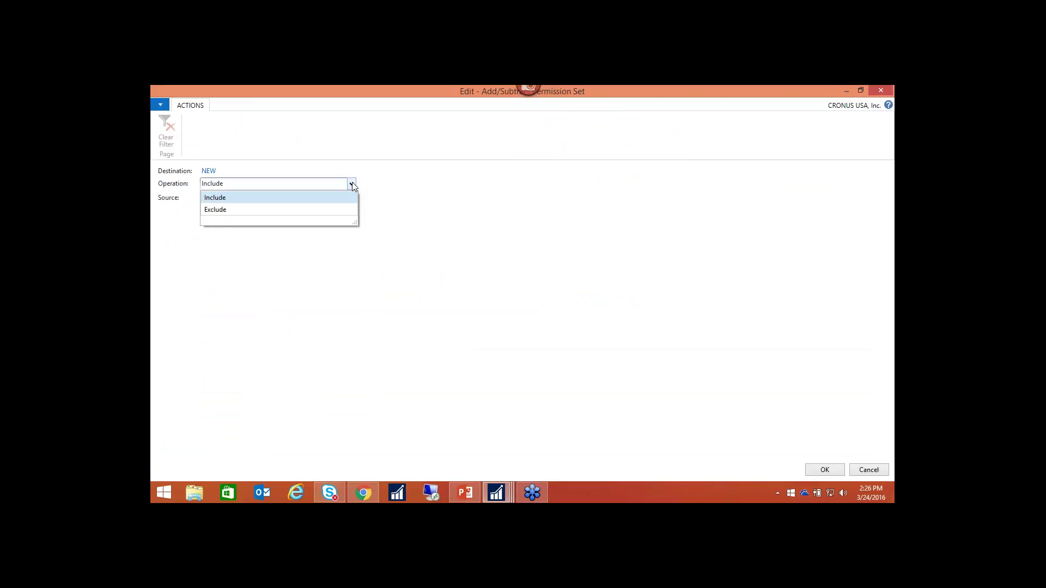
left_click(352, 186)
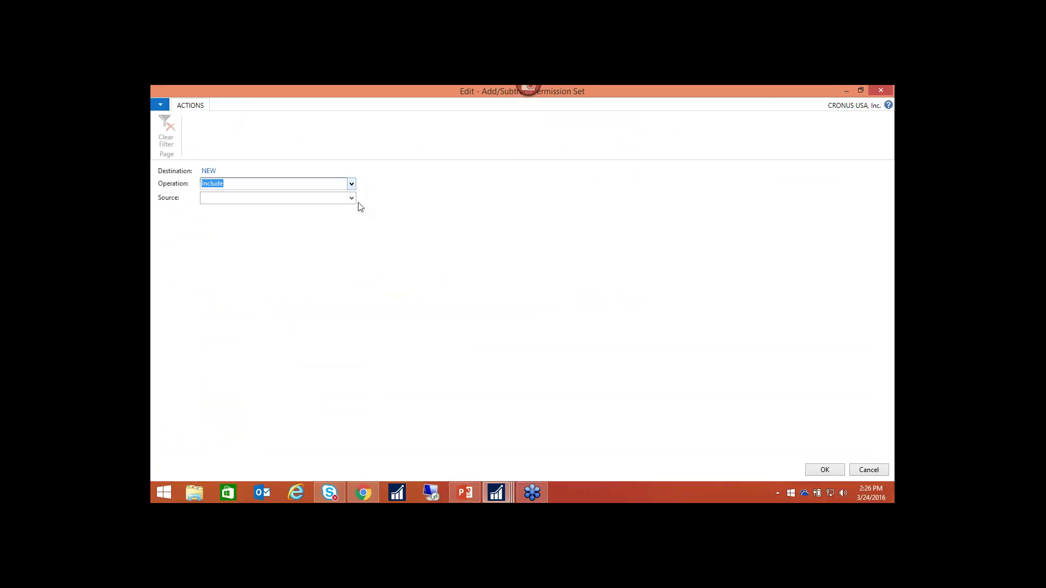
left_click(352, 199)
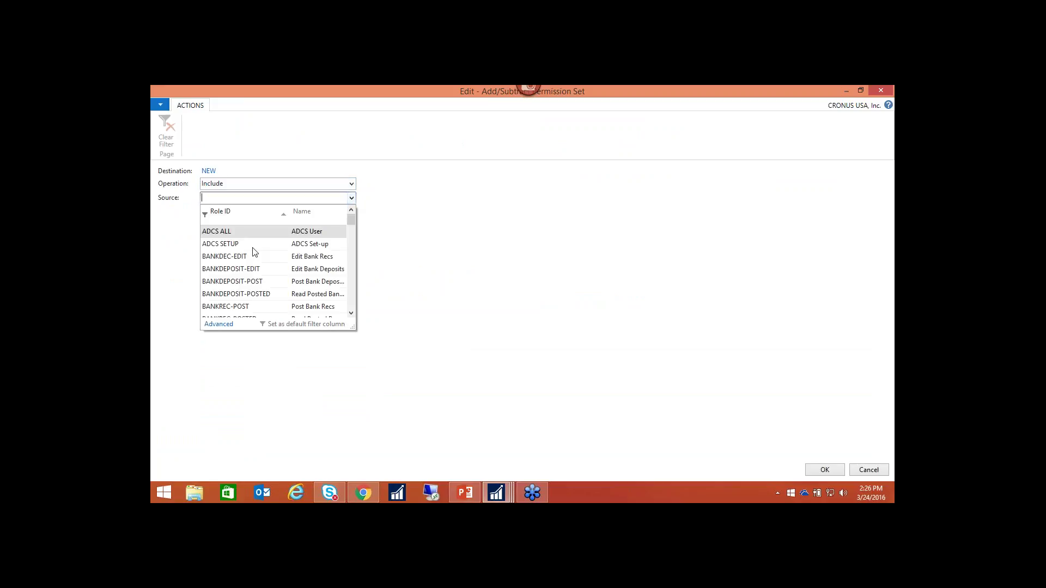
left_click(230, 245)
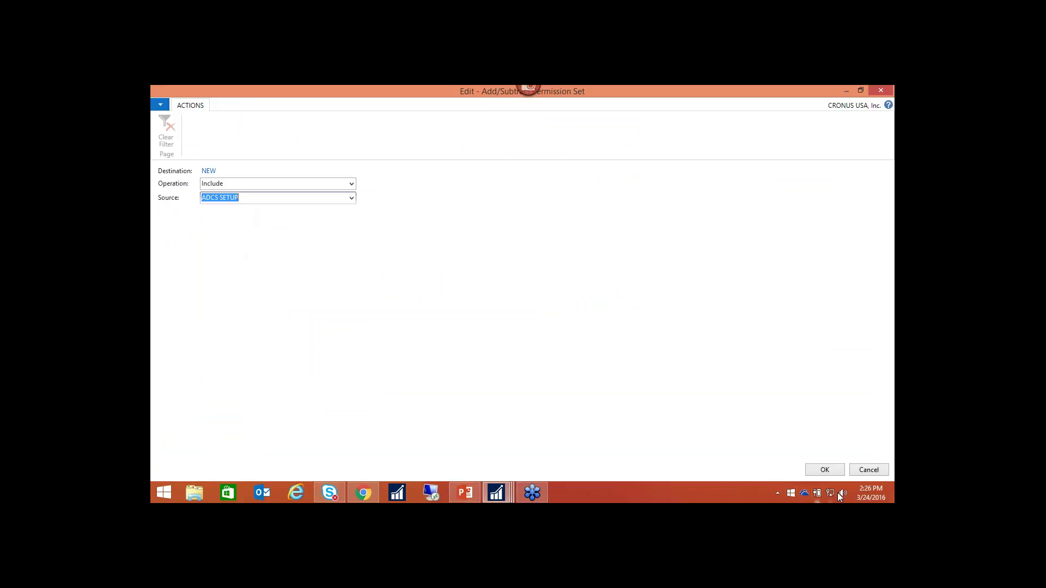
left_click(829, 472)
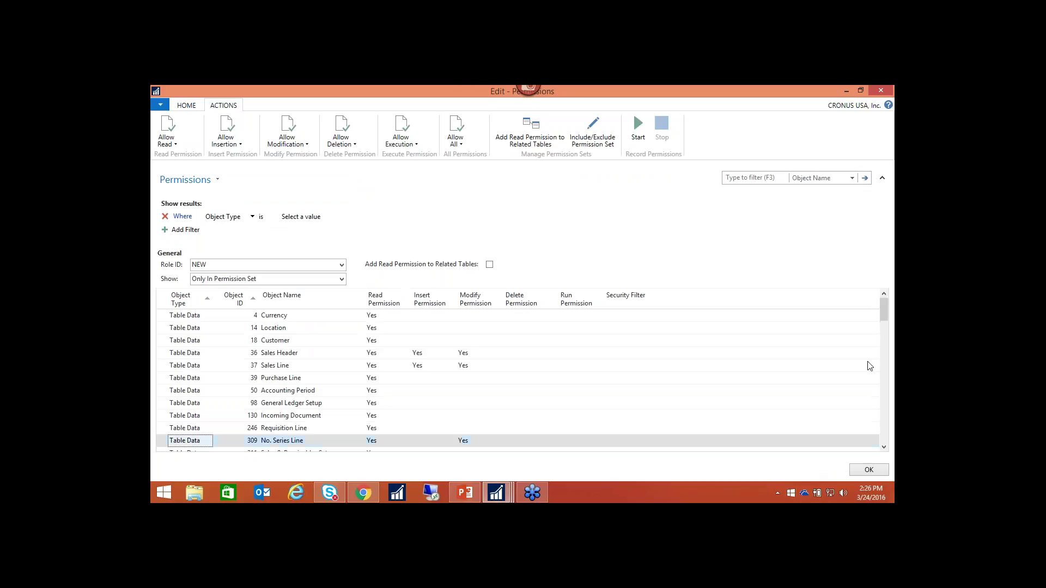
left_click_drag(884, 315, 880, 409)
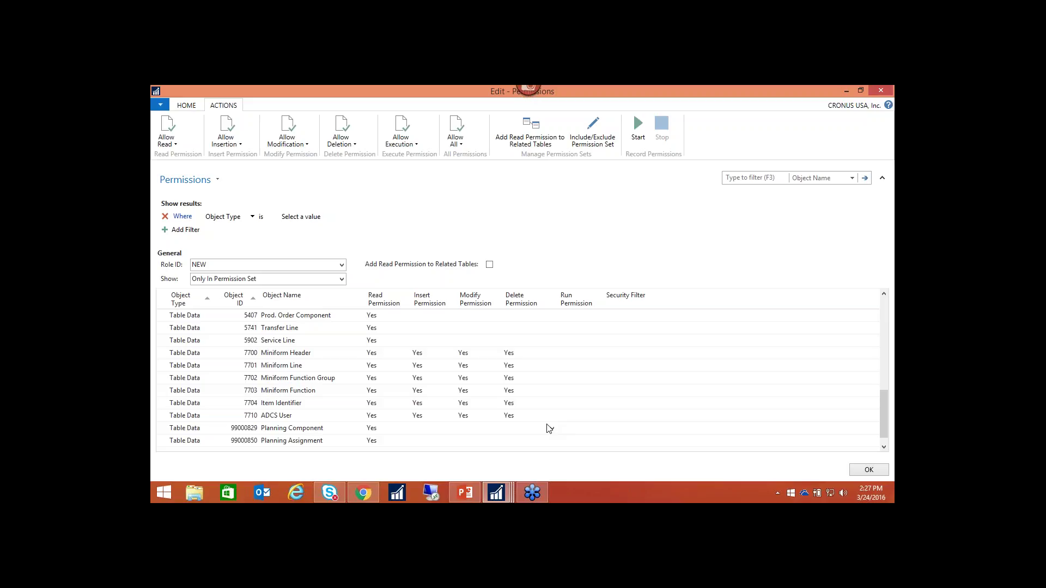
Step: Exclude the ADCS SETUP permission set from the NEW set
left_click(587, 143)
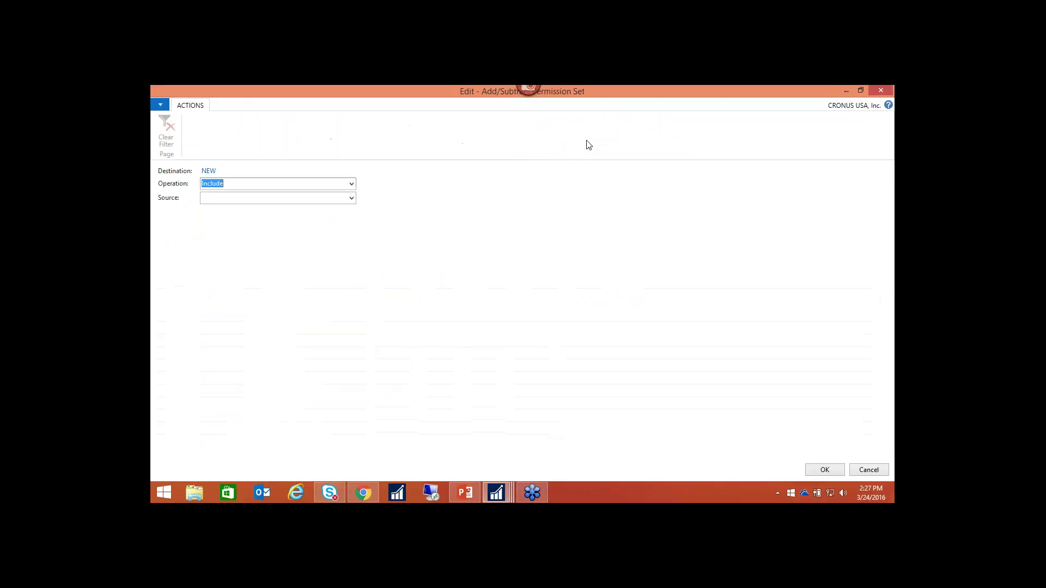
left_click(352, 184)
left_click(217, 211)
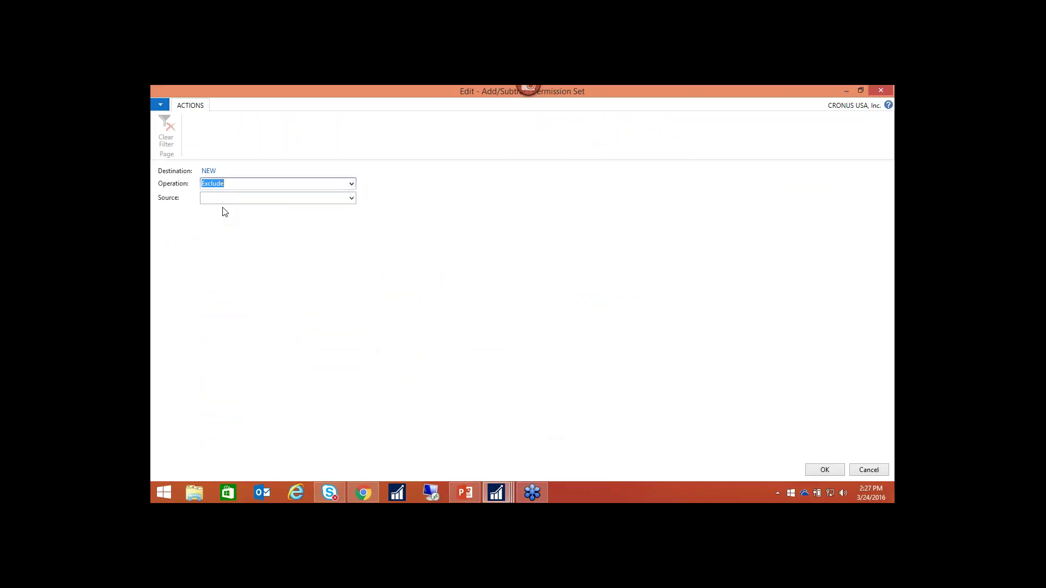
left_click(351, 198)
left_click(243, 244)
left_click(821, 469)
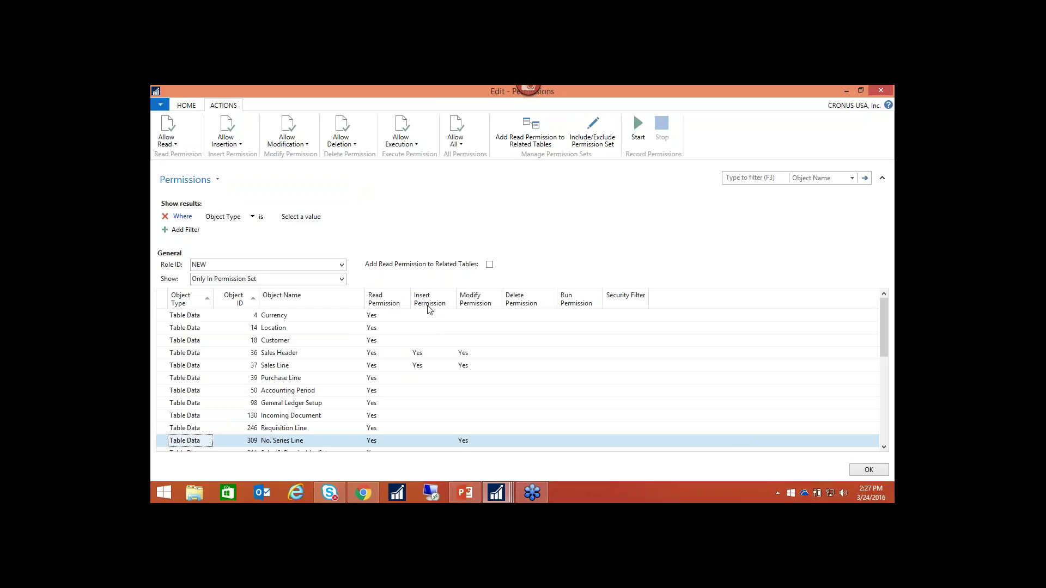
Step: Select all permission lines in the NEW set and set their insert permission to Yes
left_click(235, 146)
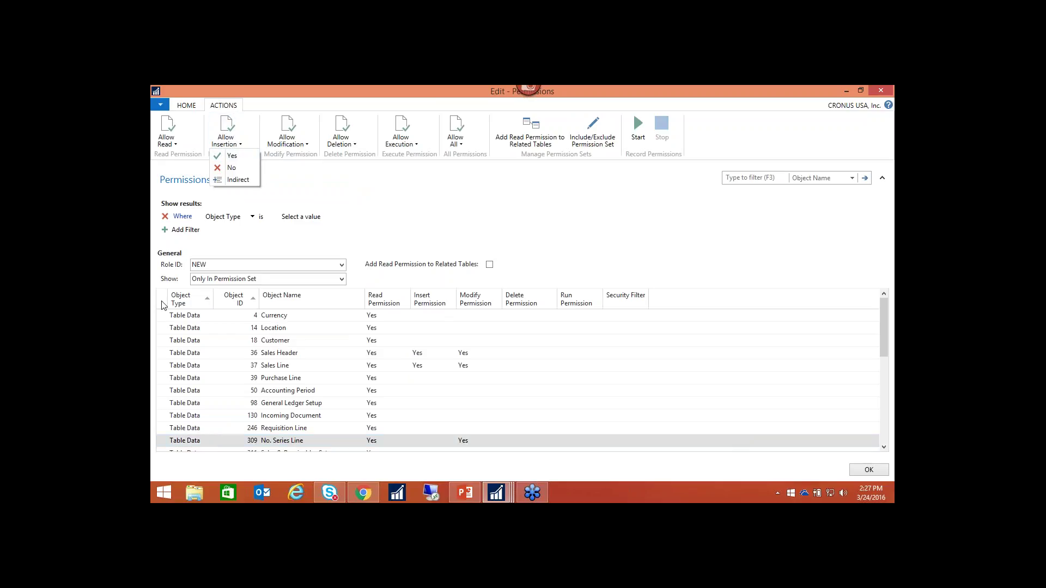
key("Escape")
key("ctrl+a")
left_click(226, 142)
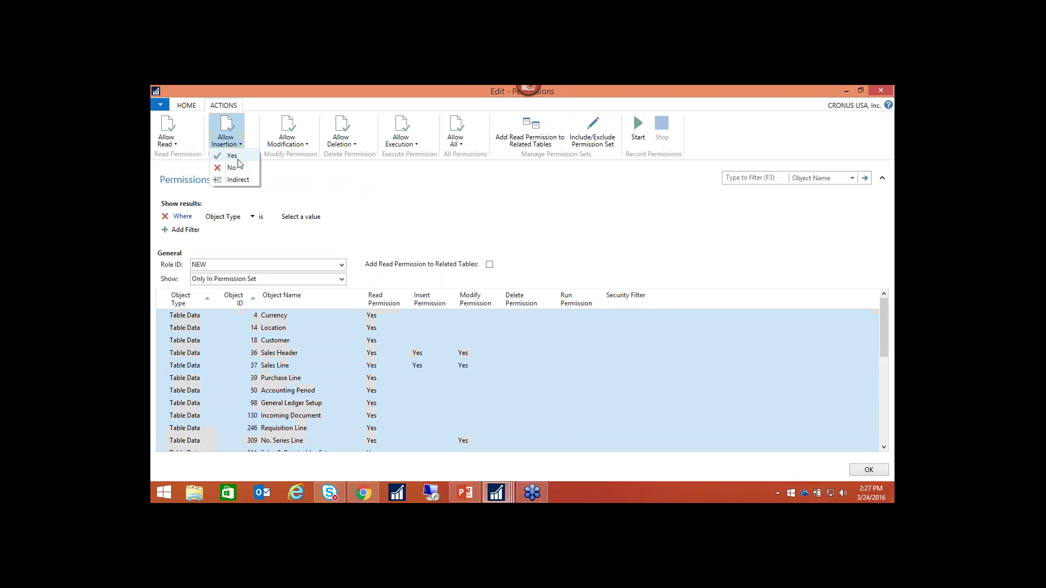
left_click(229, 155)
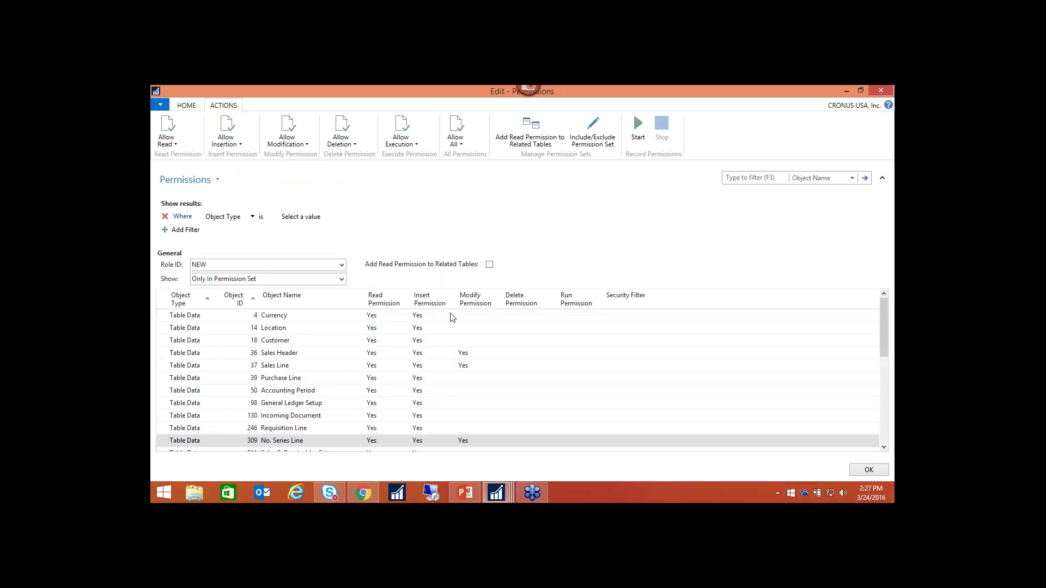
Step: Set the modify permission of all lines in the NEW set to Indirect and check the list
left_click(297, 148)
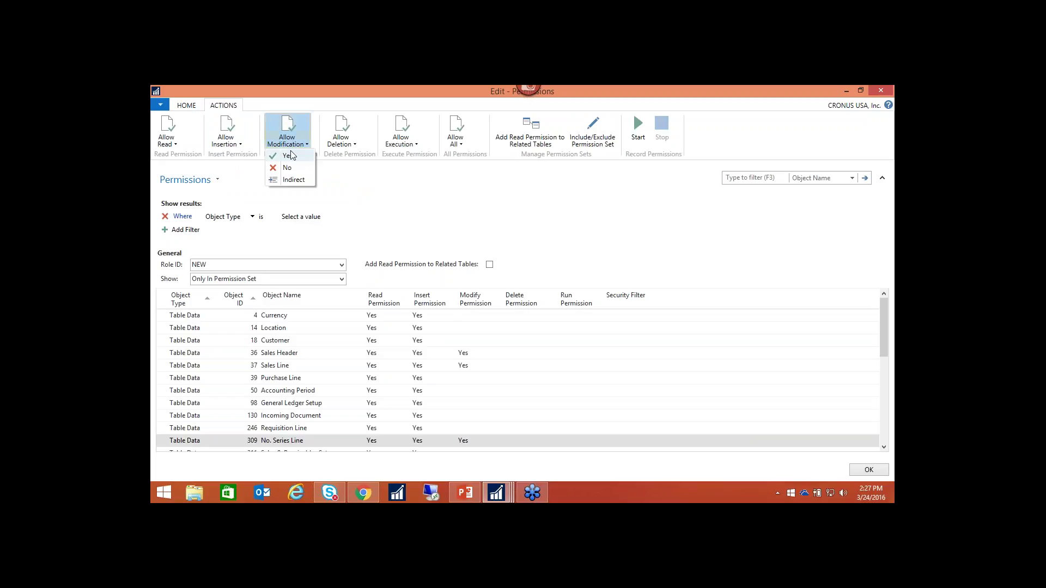
left_click(207, 346)
left_click(165, 299)
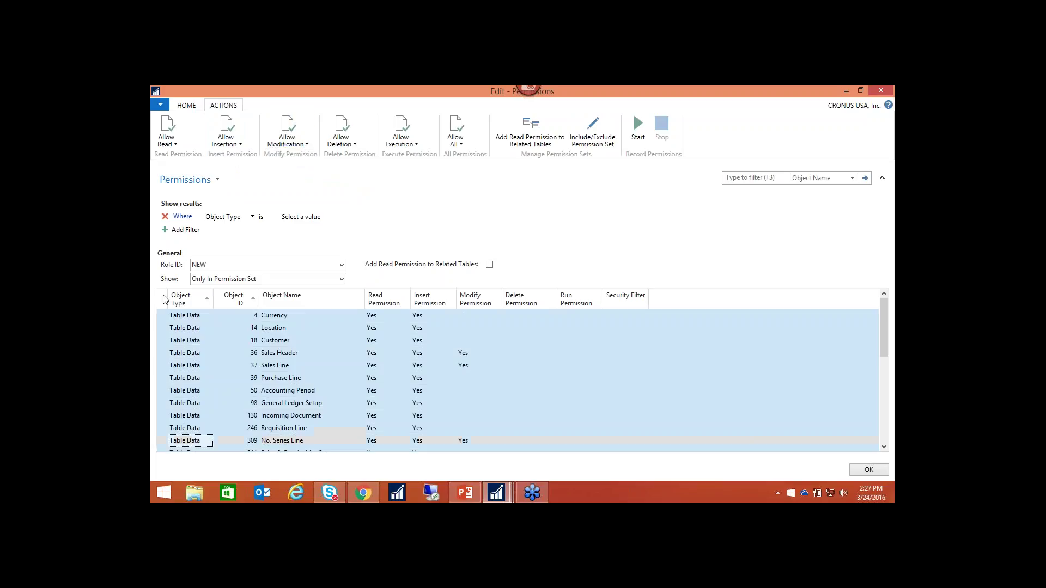
left_click(299, 143)
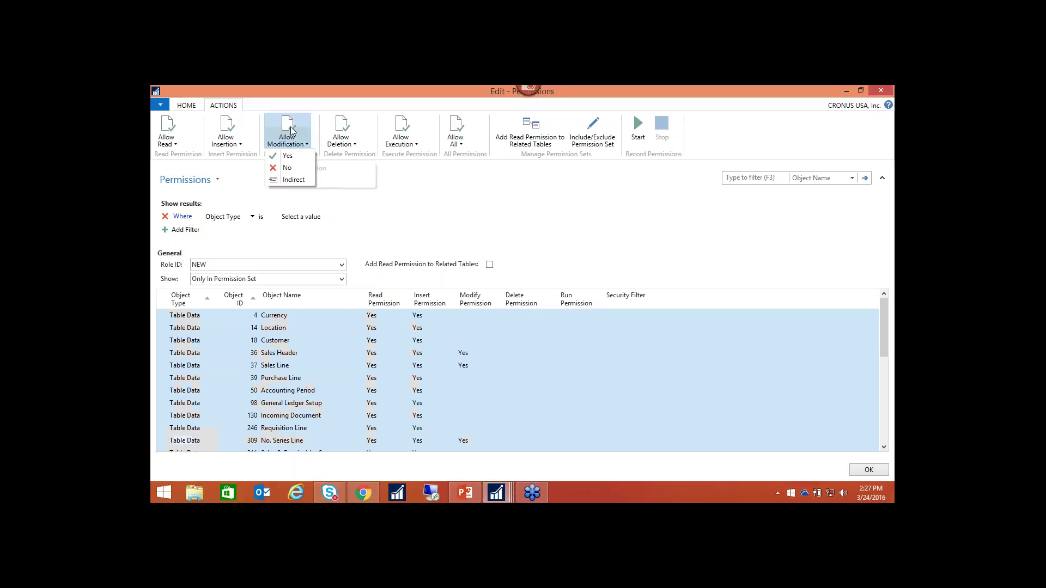
left_click(286, 181)
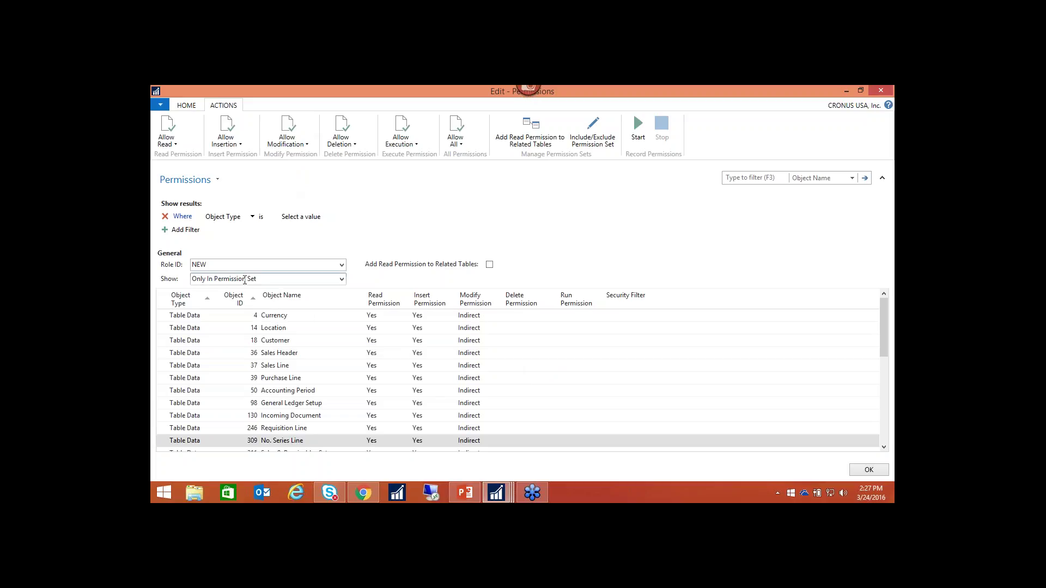
scroll(380, 372, "down", 1)
scroll(380, 373, "down", 4)
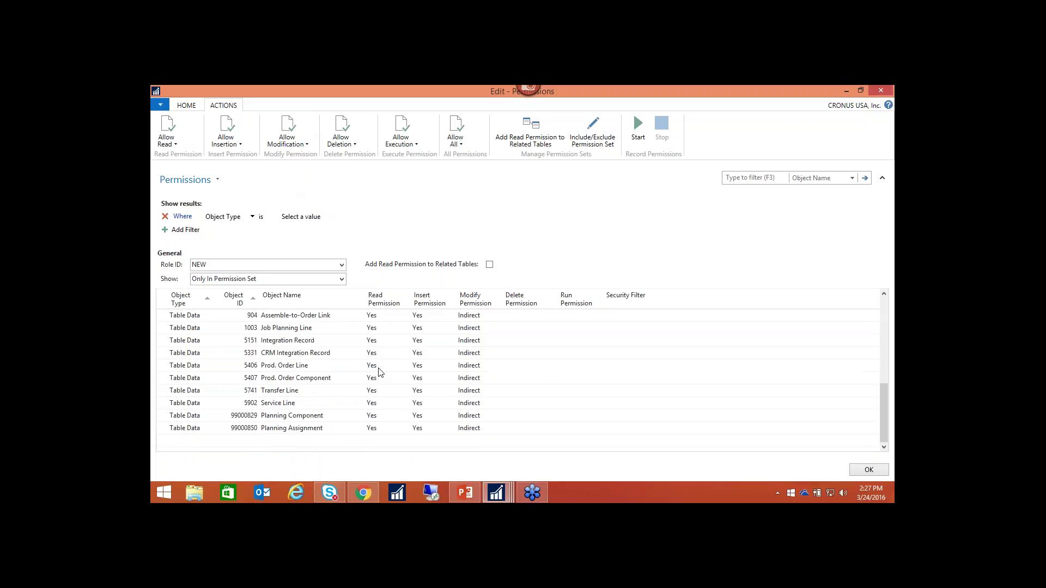
scroll(380, 372, "up", 4)
scroll(380, 372, "up", 4)
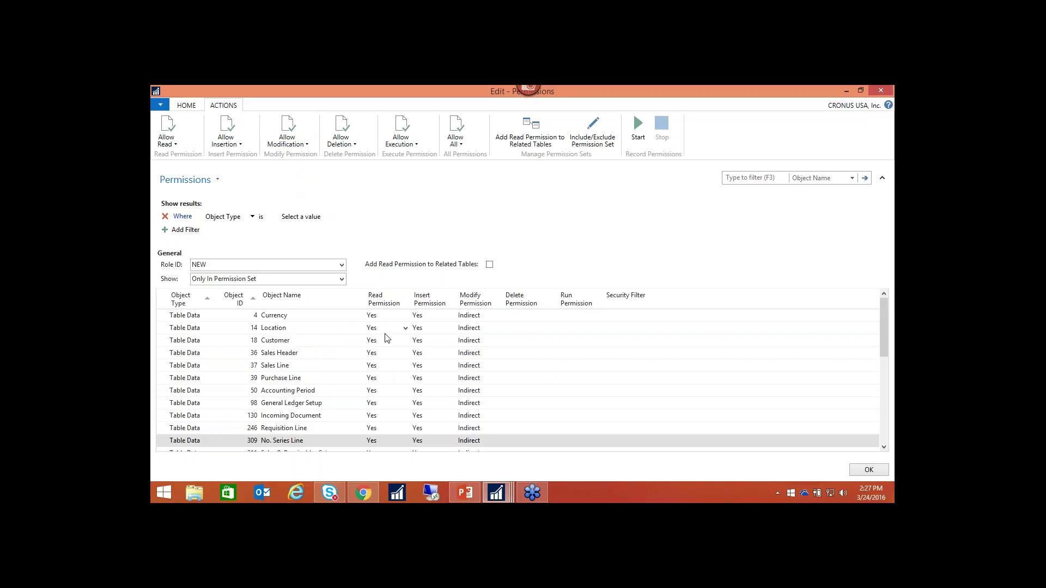
Step: Show all objects in the NEW set's permissions instead of only those in the set, and browse the table data entries
left_click(342, 279)
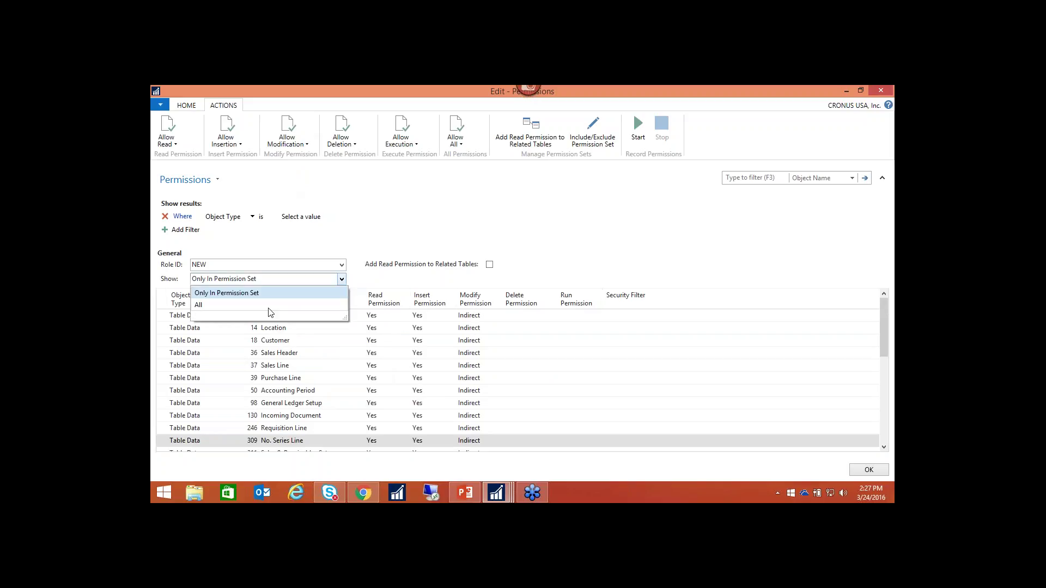
left_click(202, 306)
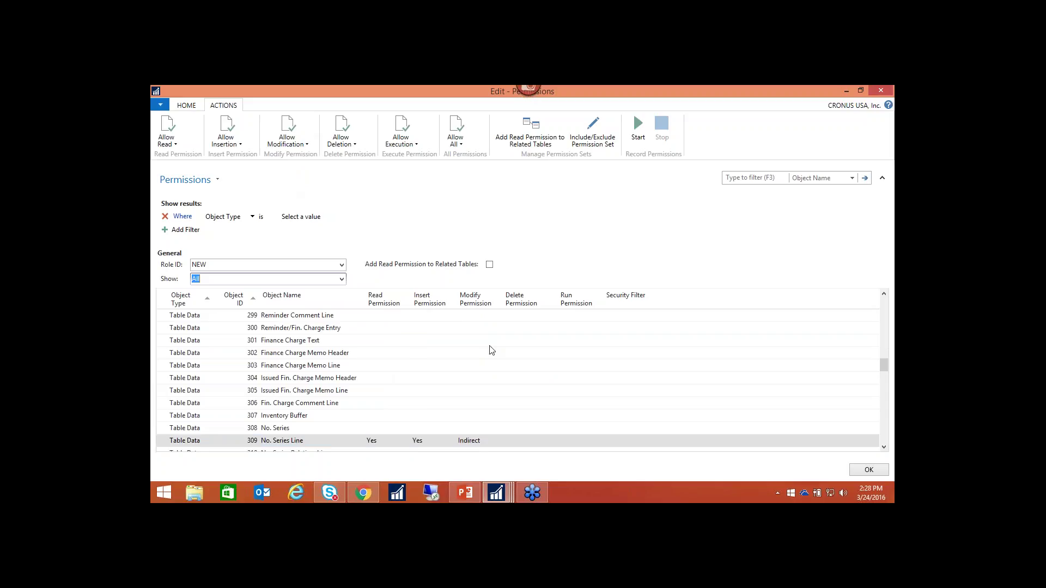
scroll(413, 378, "down", 10)
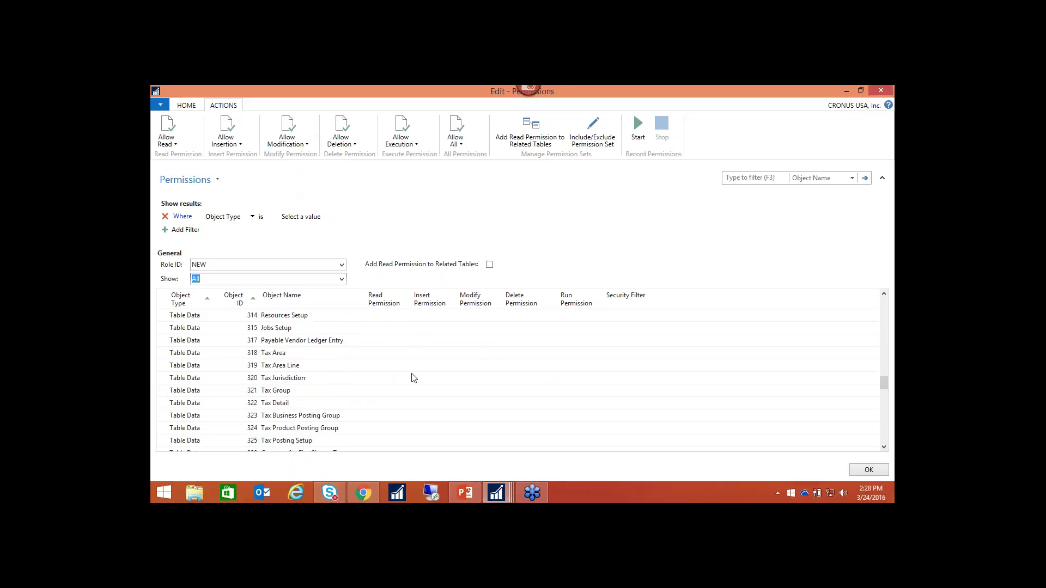
scroll(413, 378, "down", 3)
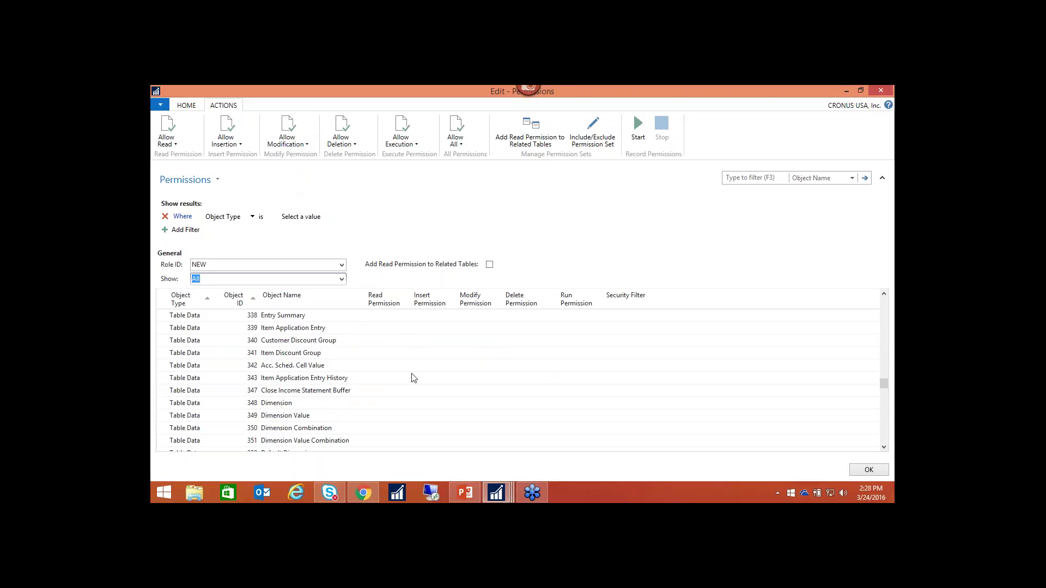
scroll(413, 378, "down", 10)
Step: Set the read permission for the Entry No. Amount Buffer table data to Yes
left_click(394, 378)
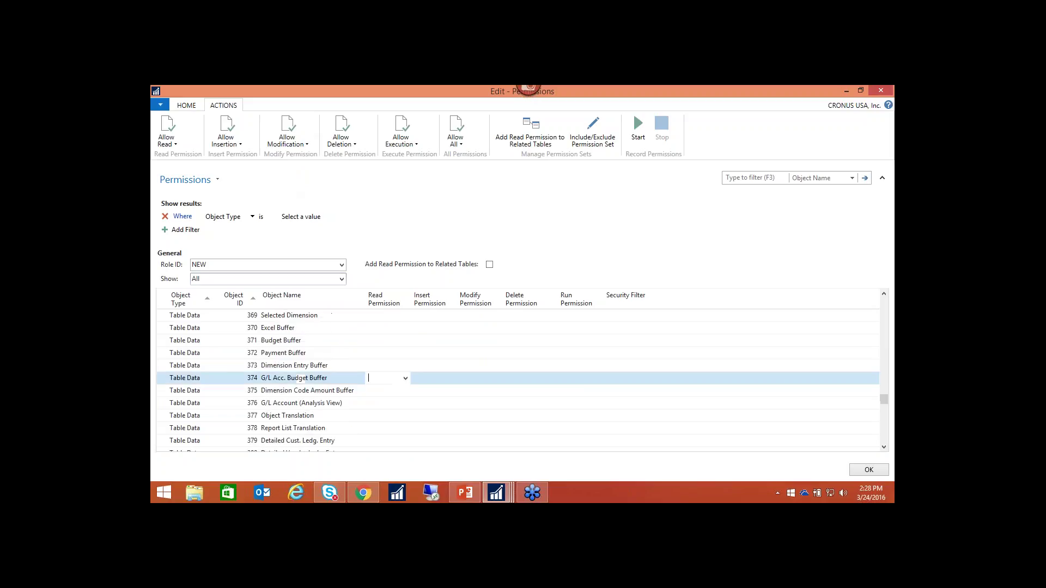
left_click(405, 379)
scroll(399, 427, "down", 3)
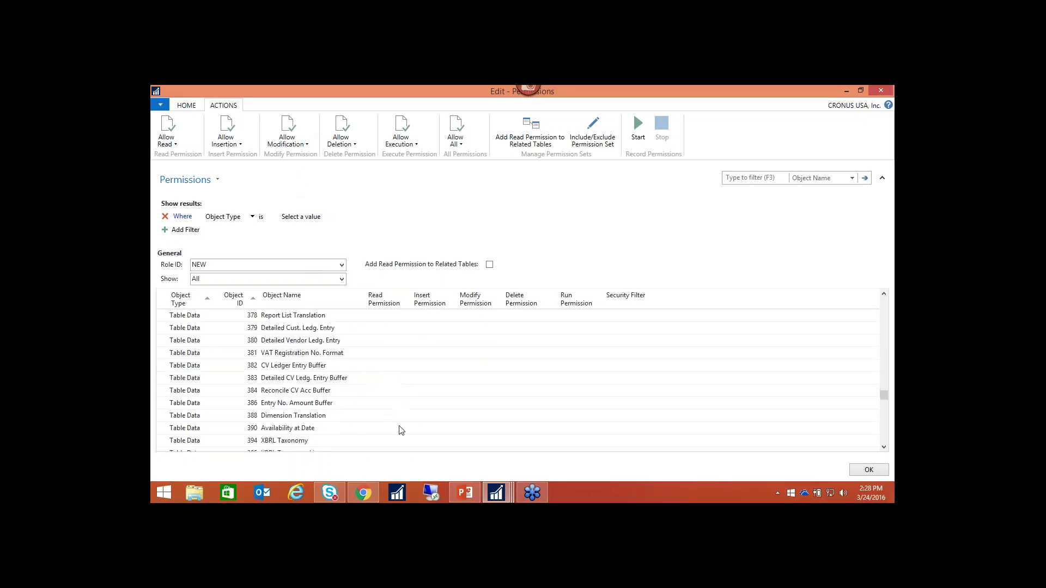
left_click(401, 404)
left_click(406, 404)
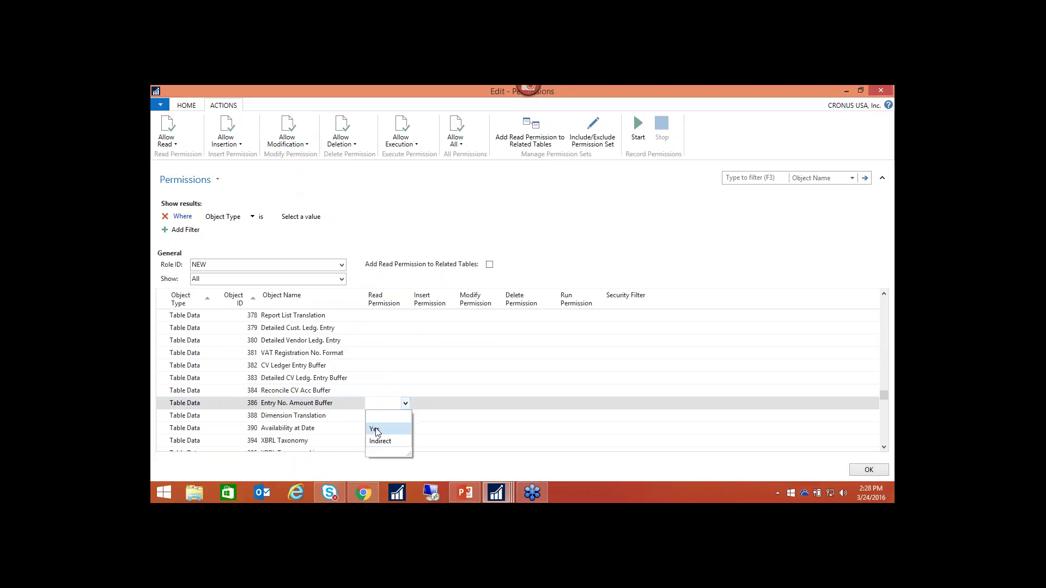
left_click(376, 432)
left_click(413, 355)
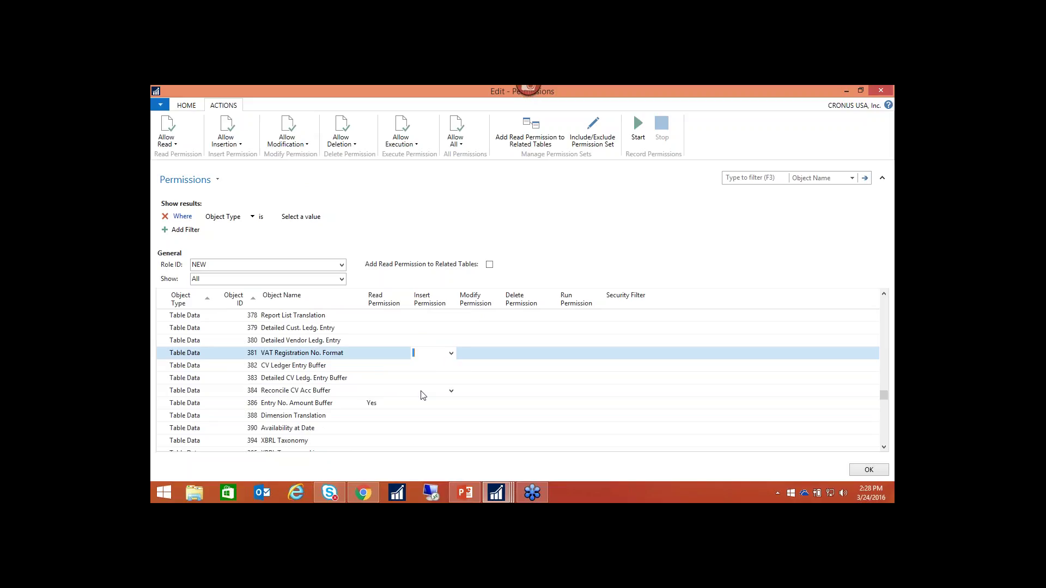
Step: Limit the list to Only In Permission Set, review it, and close the open windows back to the Sales Orders list
left_click(341, 279)
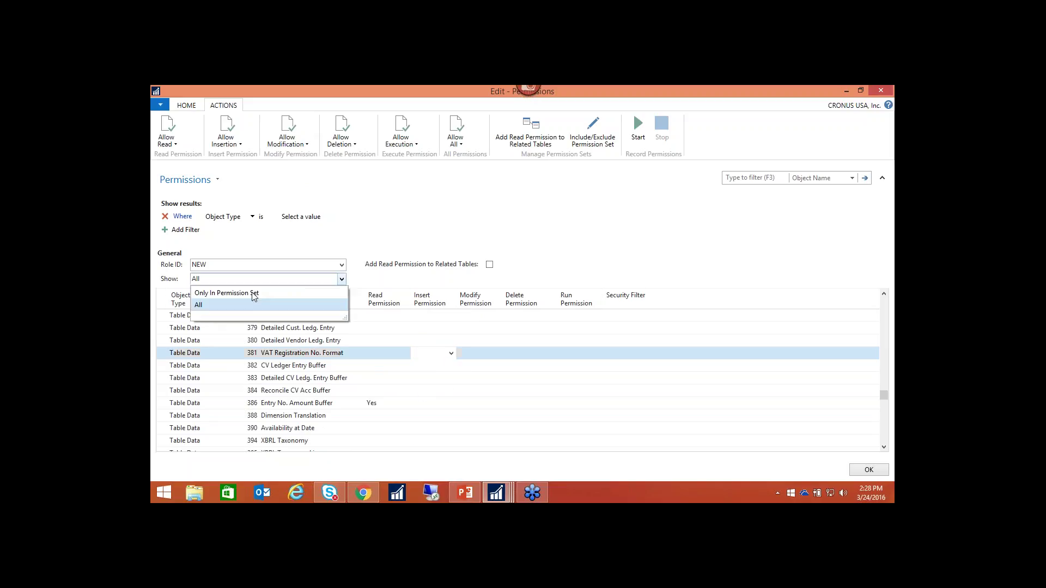
left_click(252, 294)
scroll(422, 392, "down", 5)
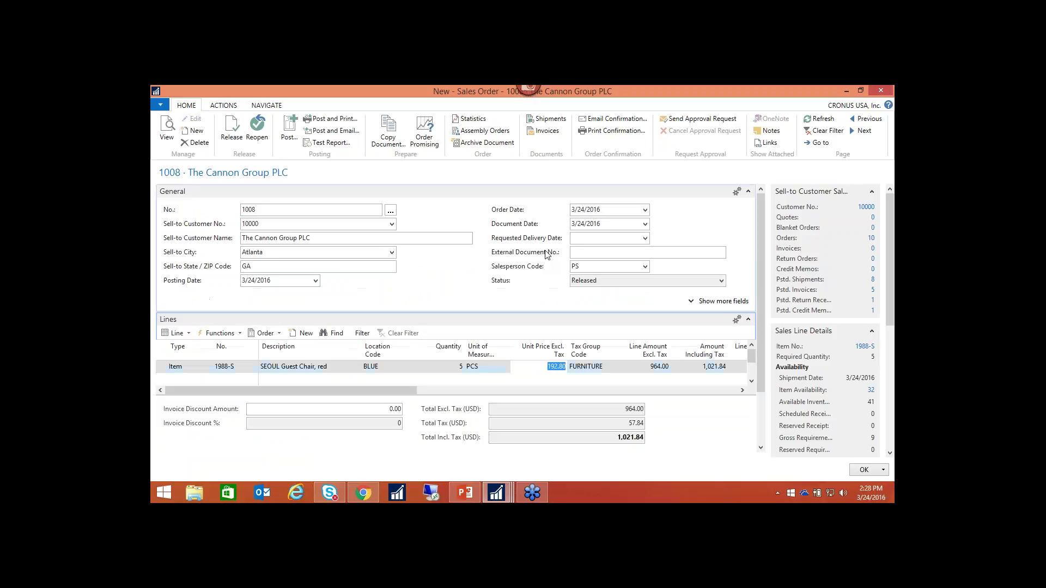
key("Escape")
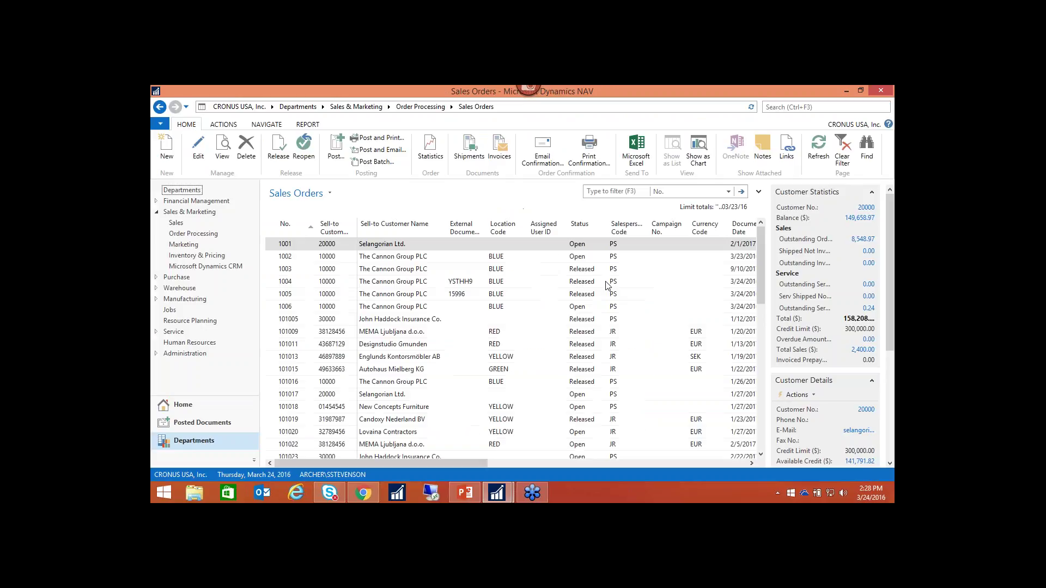
Step: Switch to the PowerPoint presentation and advance through the permissions slides to the Demonstration – Workflow slide
left_click(465, 493)
left_click(207, 134)
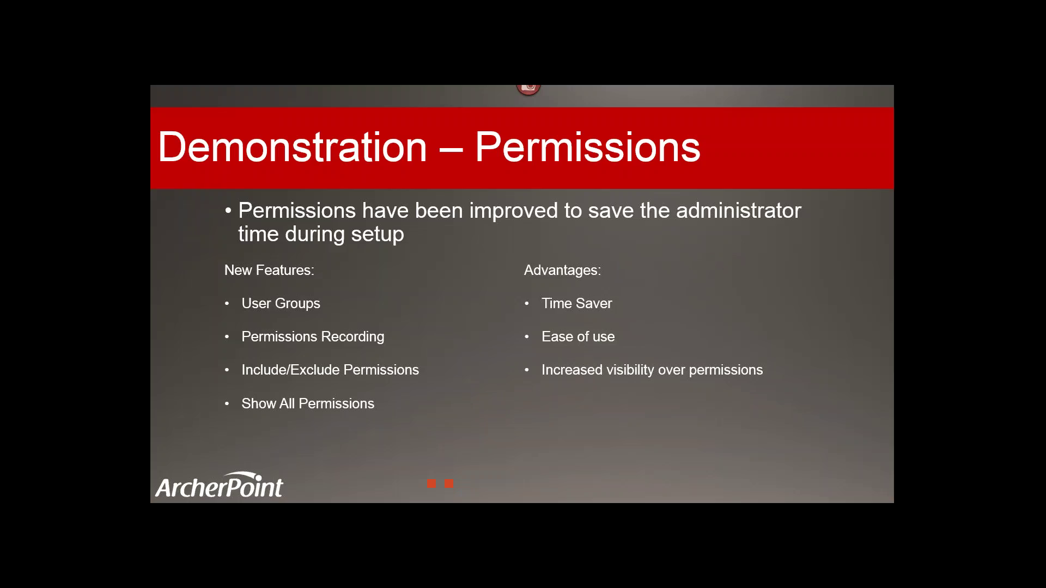
key("Right")
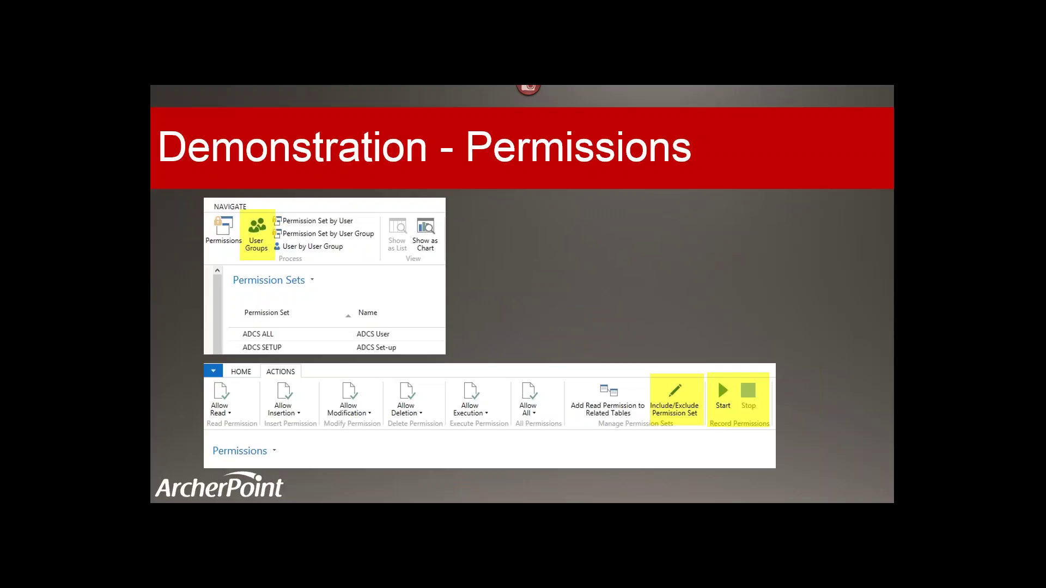
key("Right")
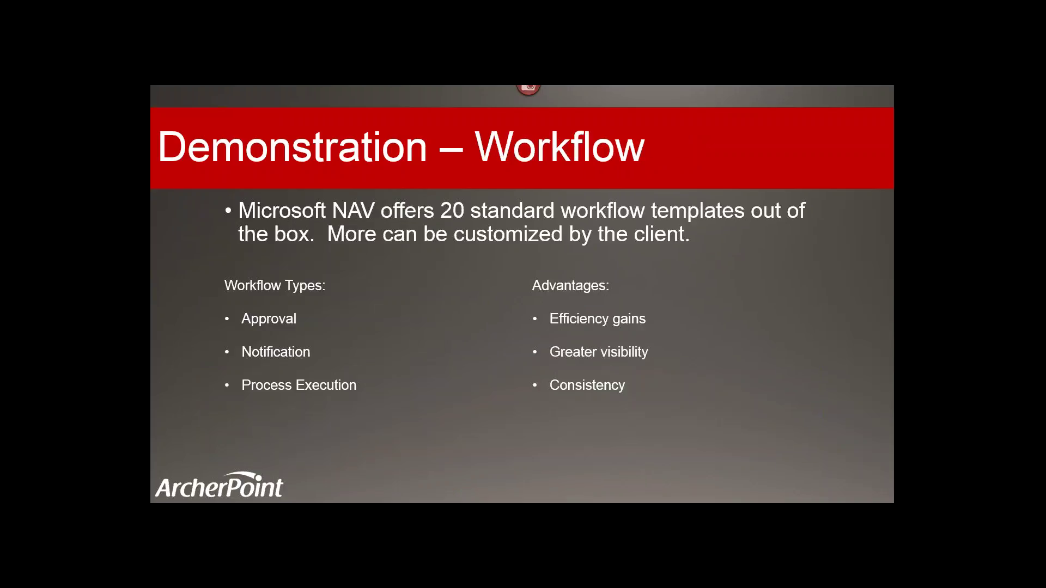
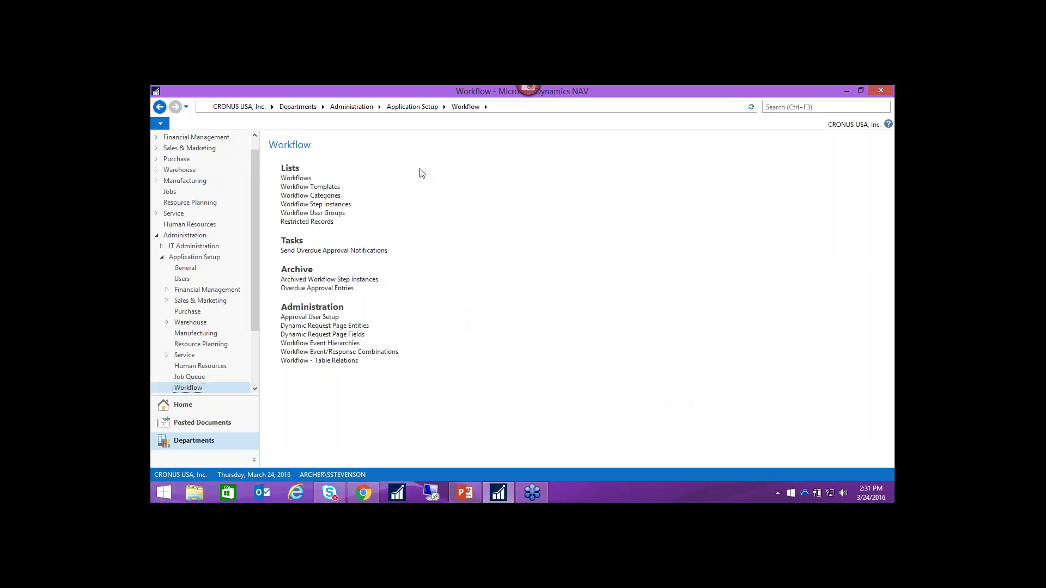
Step: Open the Workflow Templates list from the Workflow page under Application Setup
left_click(310, 187)
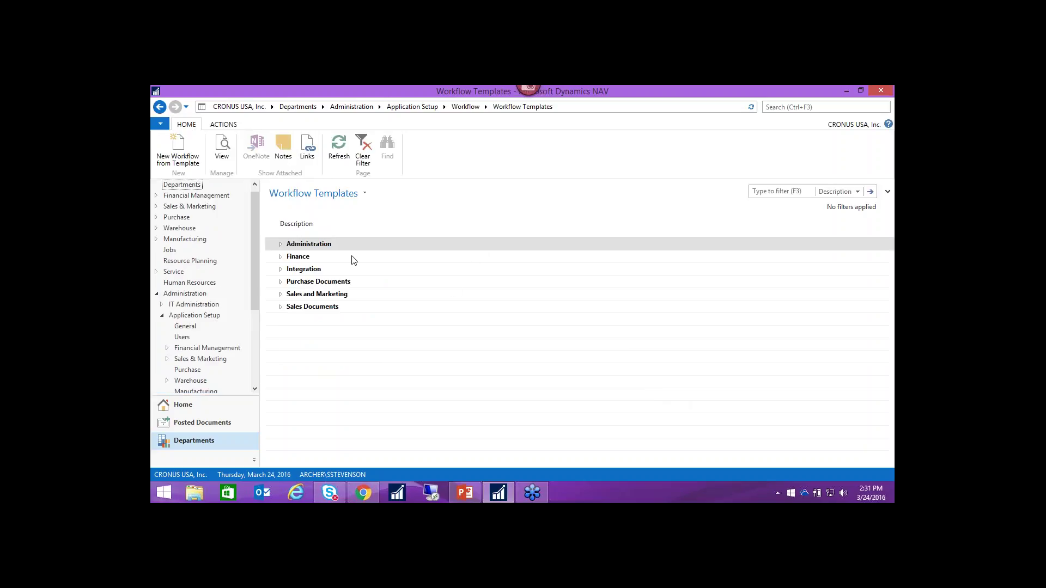
Step: Expand all categories in the Workflow Templates list, from Administration to Sales Documents, and review the templates in each
left_click(281, 244)
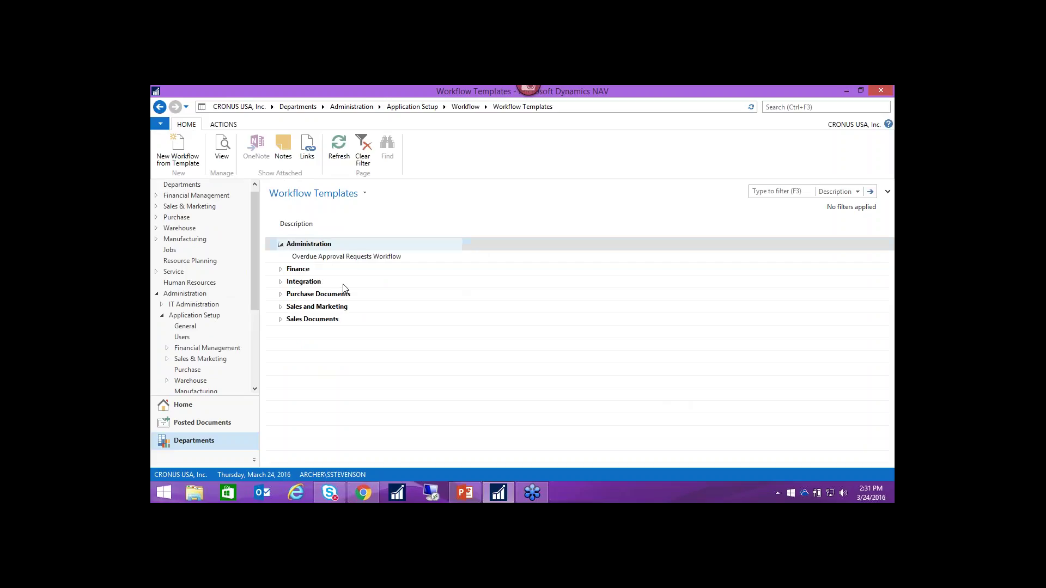
left_click(281, 270)
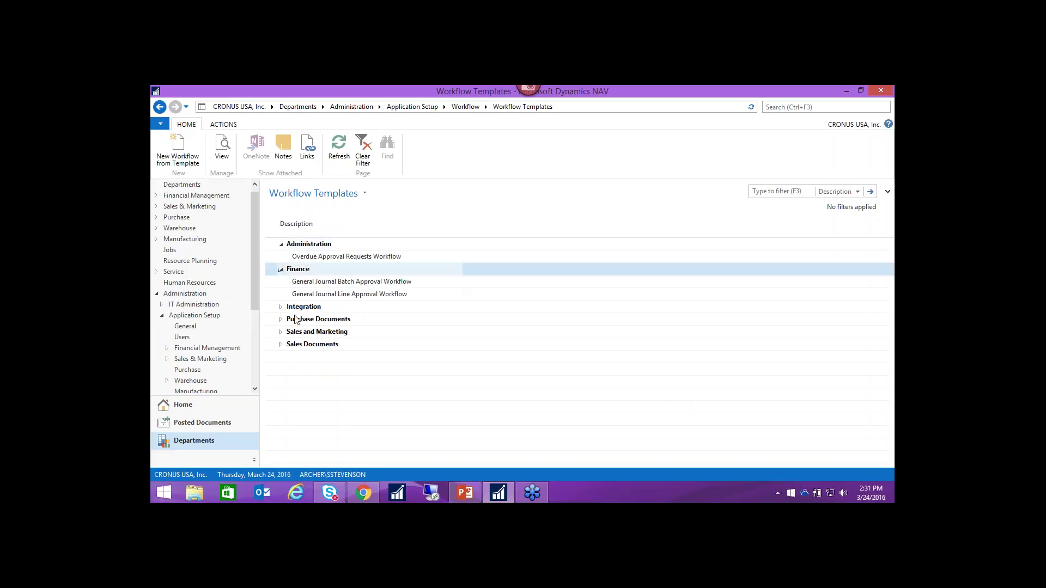
left_click(281, 308)
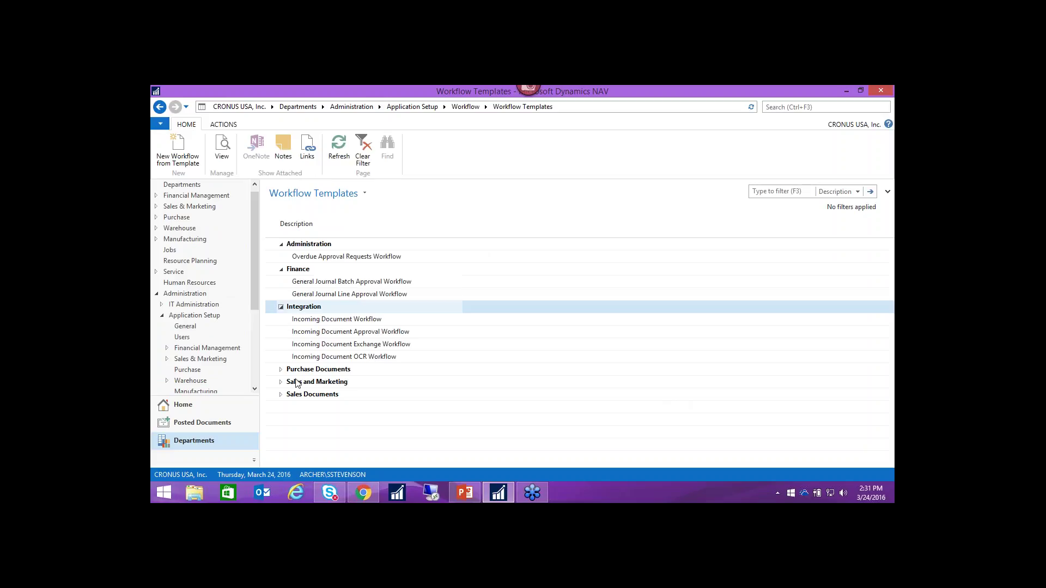
left_click(280, 370)
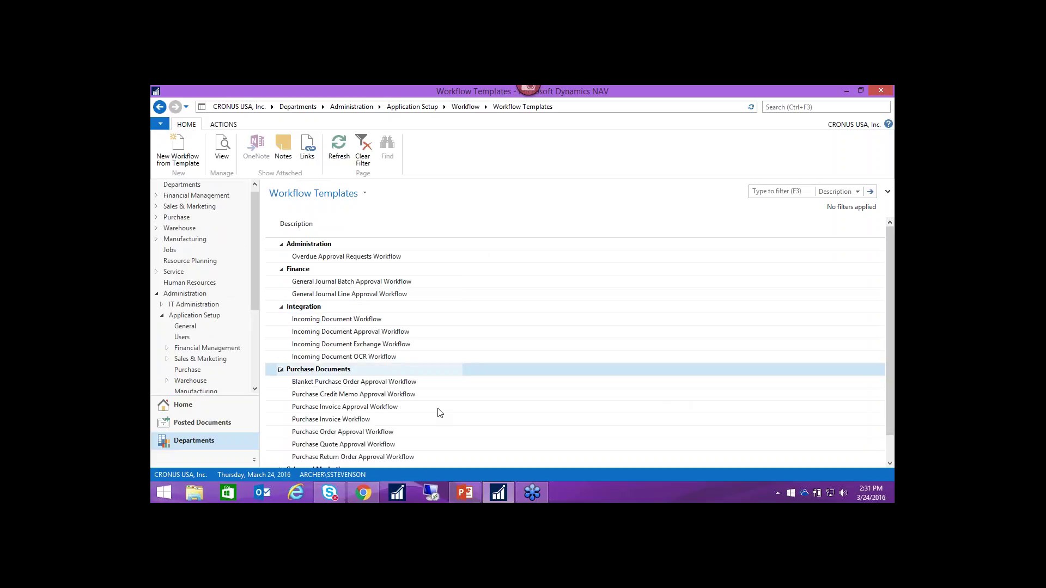
scroll(440, 413, "down", 1)
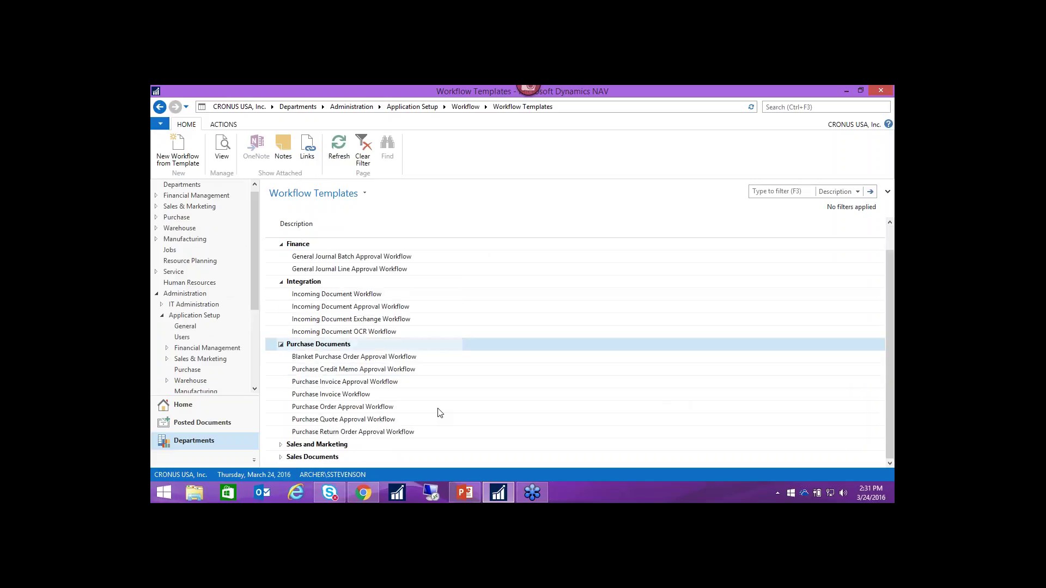
left_click(281, 444)
scroll(407, 441, "down", 1)
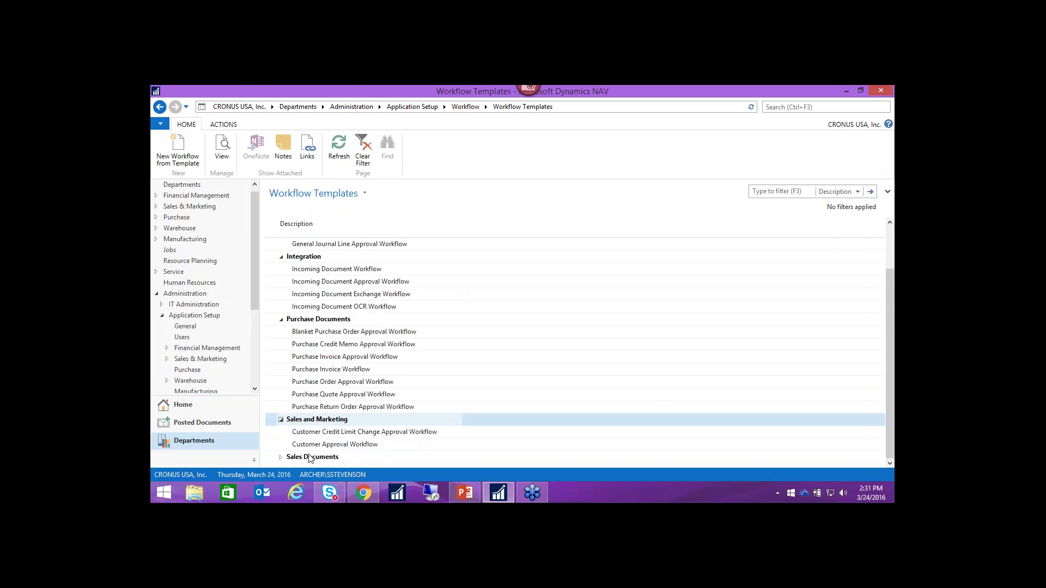
left_click(281, 457)
scroll(414, 433, "down", 3)
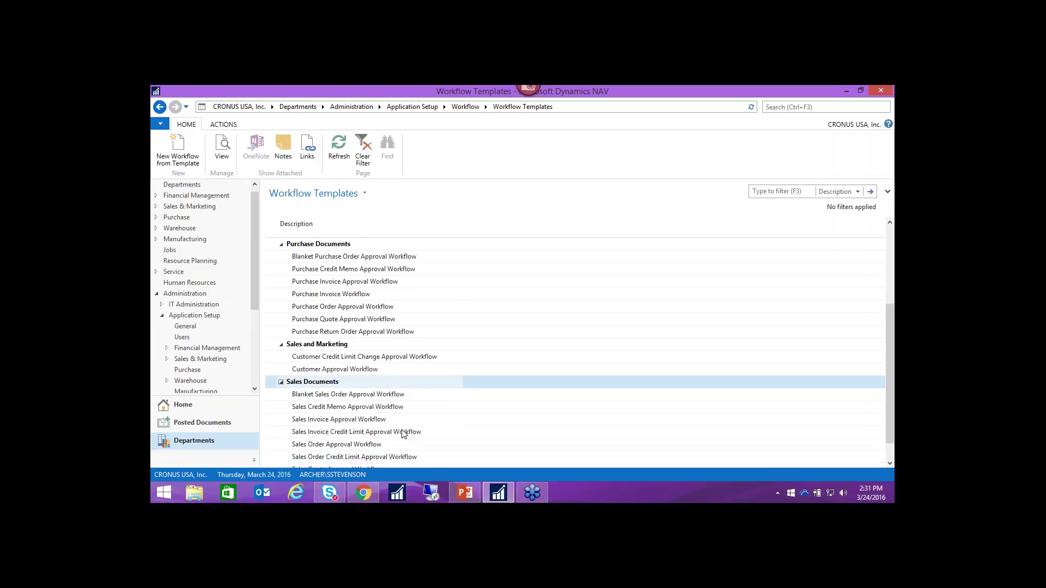
scroll(467, 408, "down", 1)
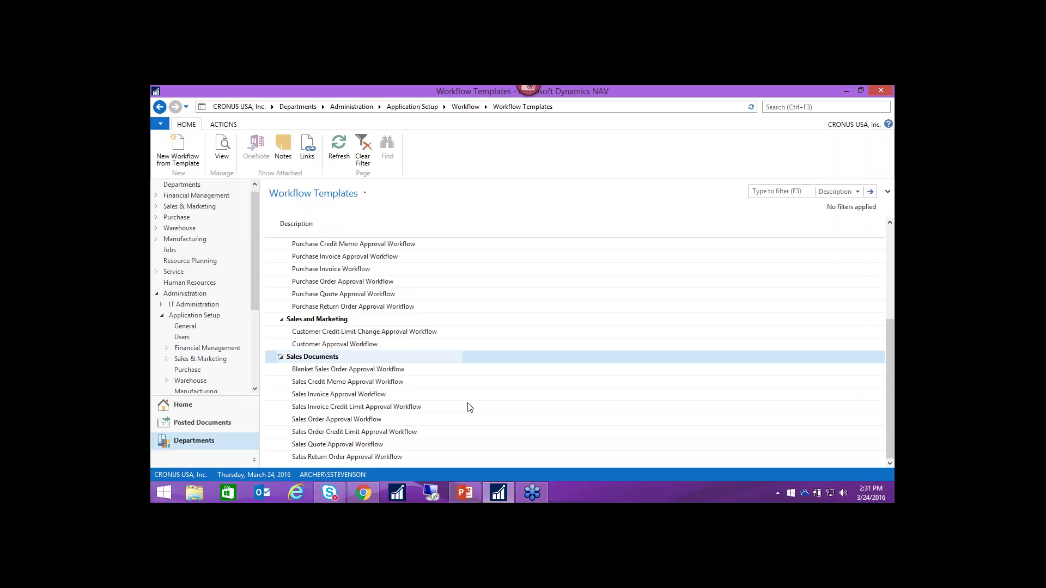
scroll(470, 407, "up", 2)
scroll(471, 404, "up", 2)
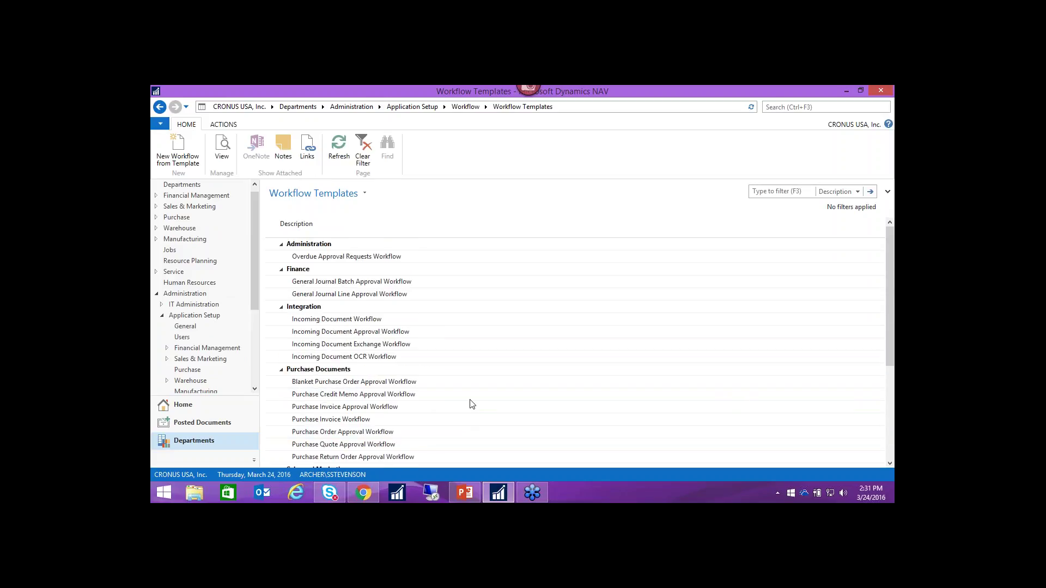
Step: View the Purchase Invoice Workflow template under Purchase Documents, examine its events, conditions and responses, and close it
left_click(284, 421)
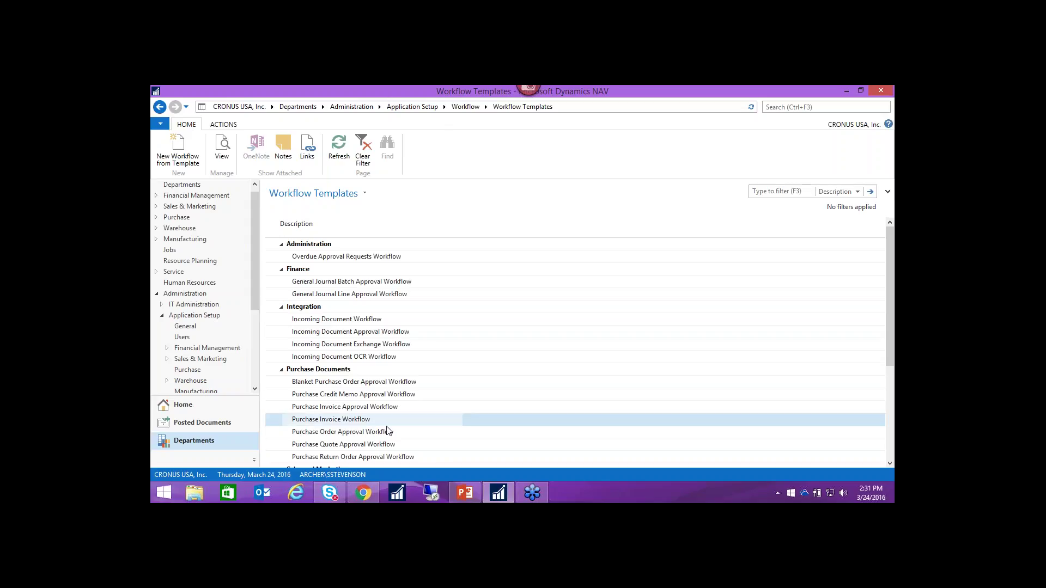
double_click(341, 424)
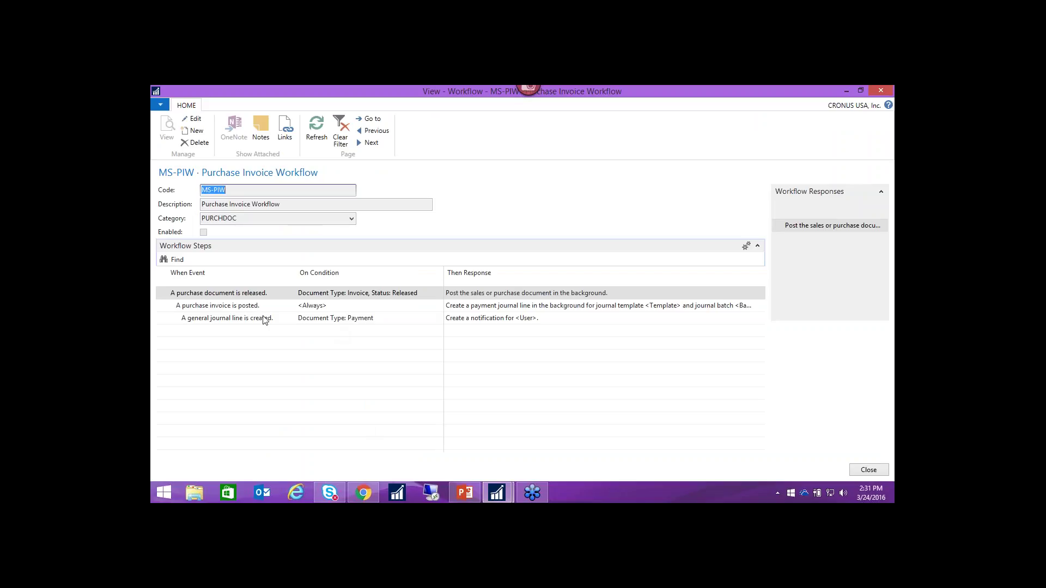
left_click(361, 299)
mouse_move(472, 296)
key("Escape")
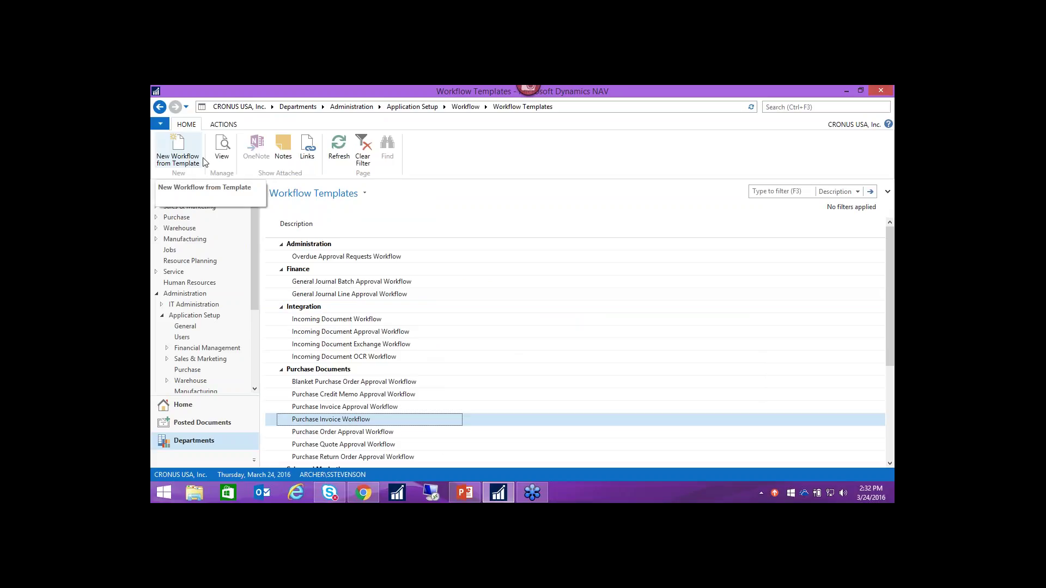
Step: Go back to the Workflow page, open the Workflows list, and open the Purchase Invoice Workflow under Purchase Documents
left_click(471, 111)
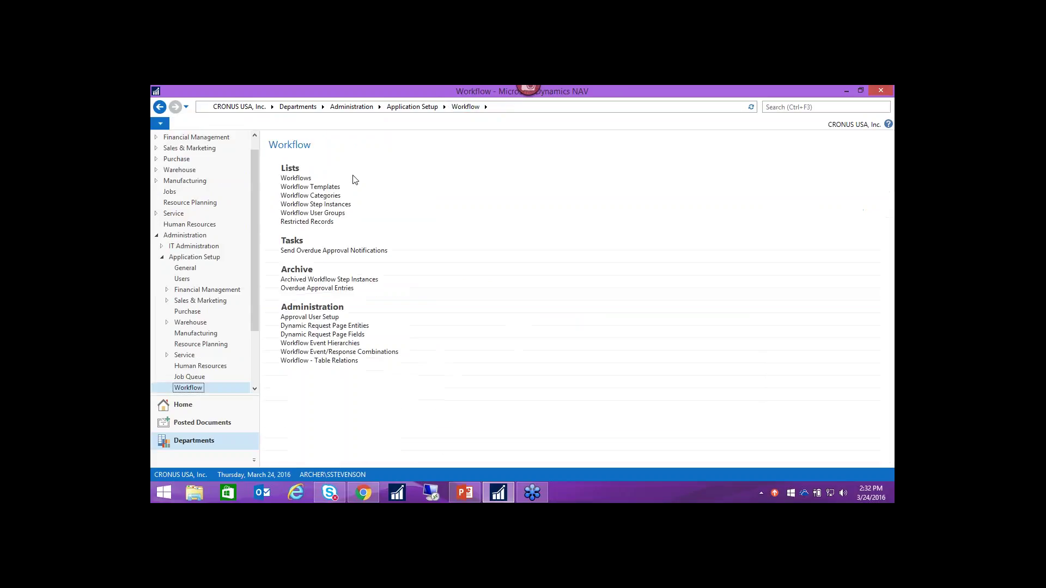
left_click(296, 179)
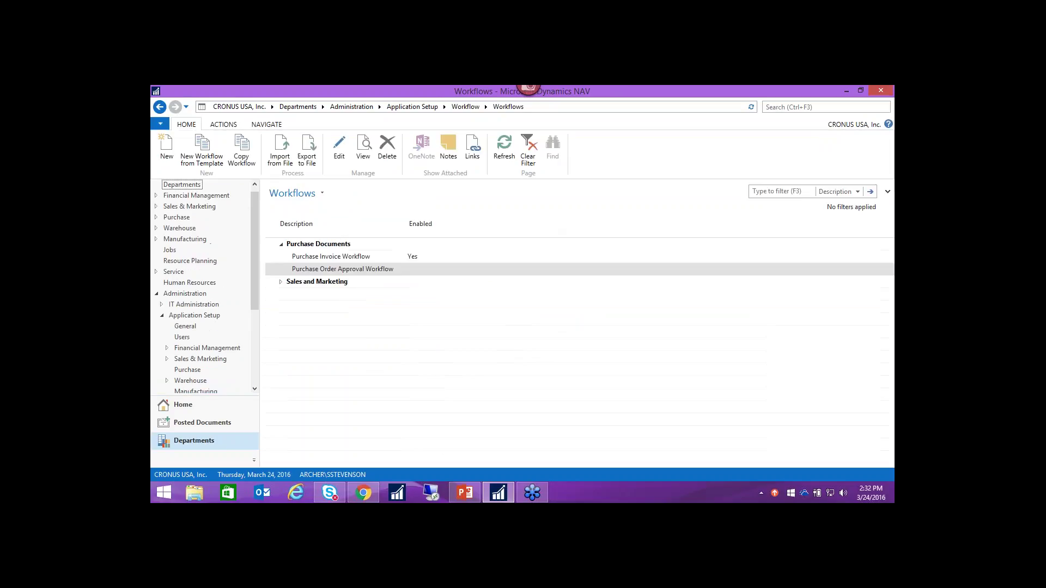
left_click(388, 258)
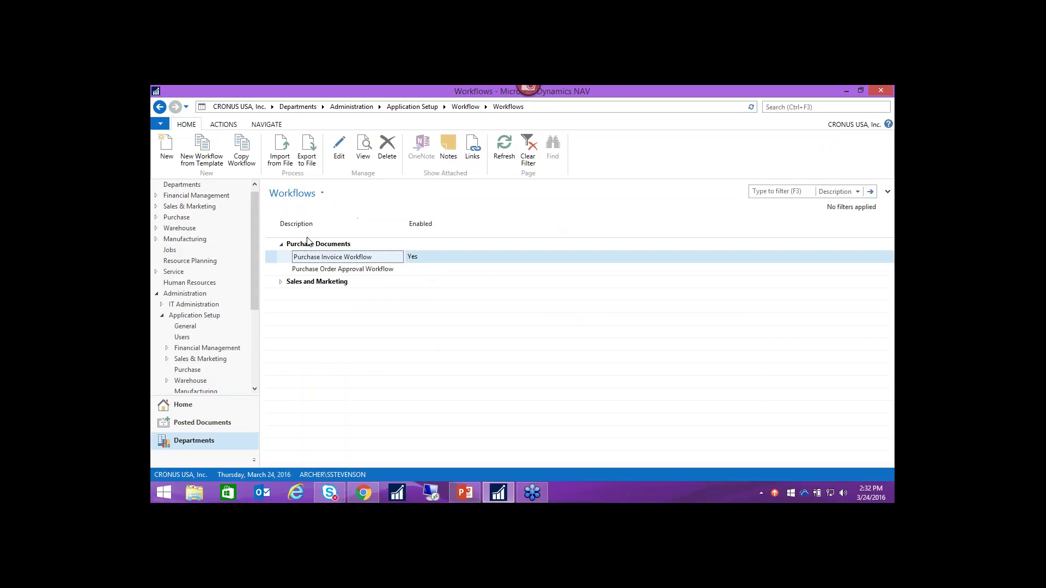
double_click(359, 259)
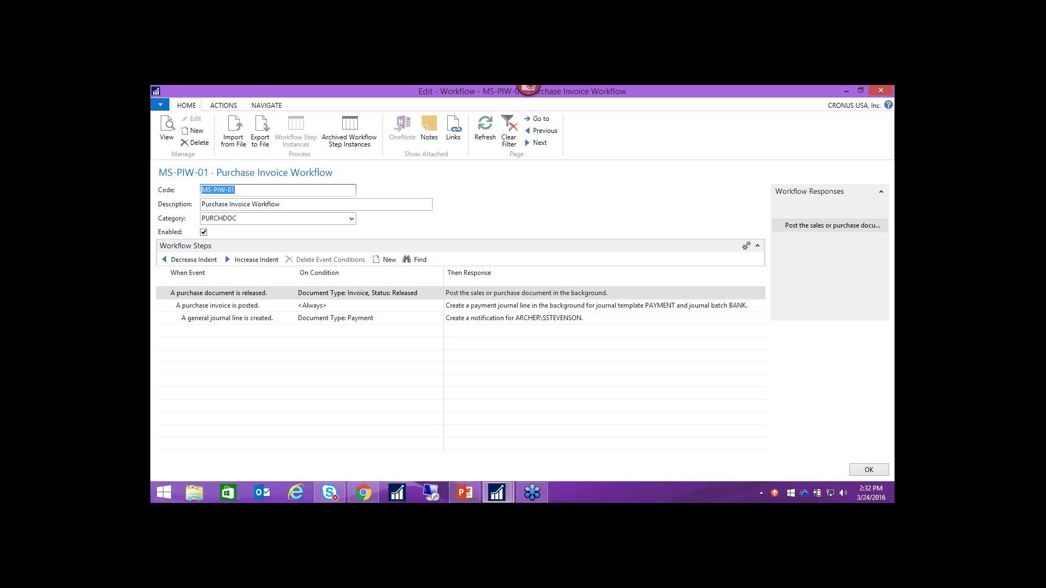
Step: Examine the payment journal response options for the posted purchase invoice event and the notification response, and close the workflow
left_click(754, 307)
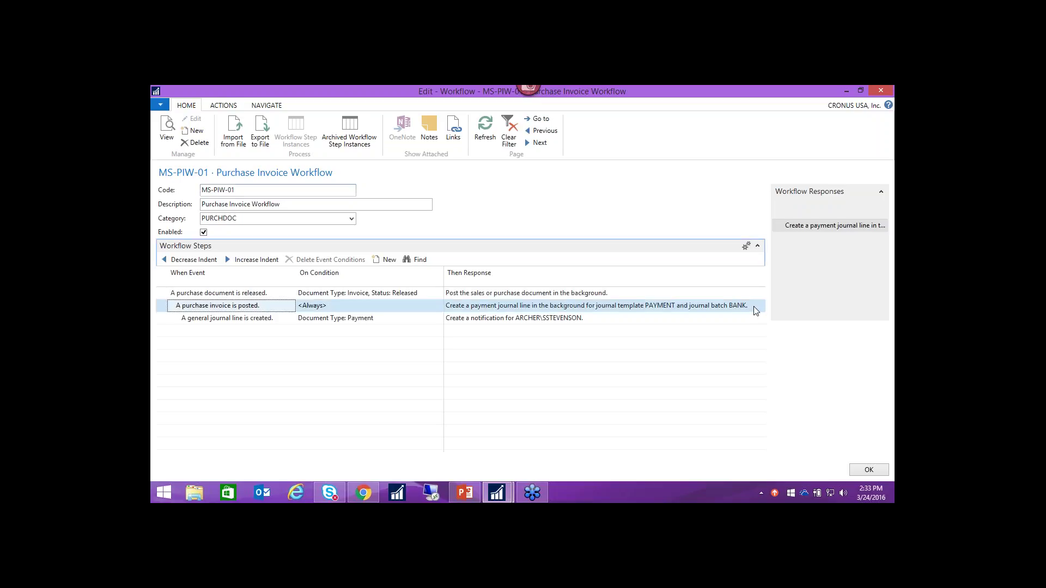
left_click(629, 306)
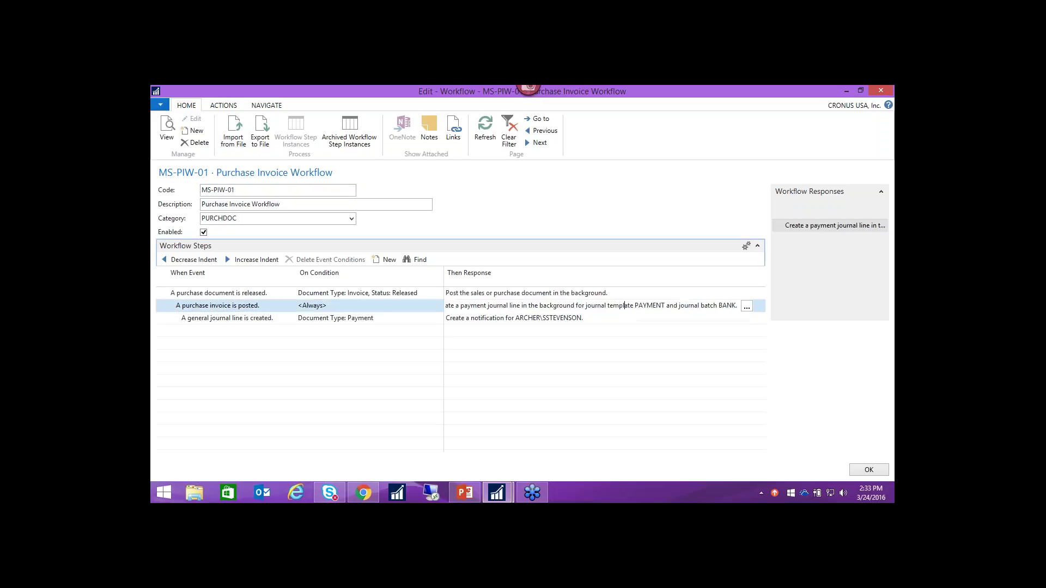
left_click(747, 306)
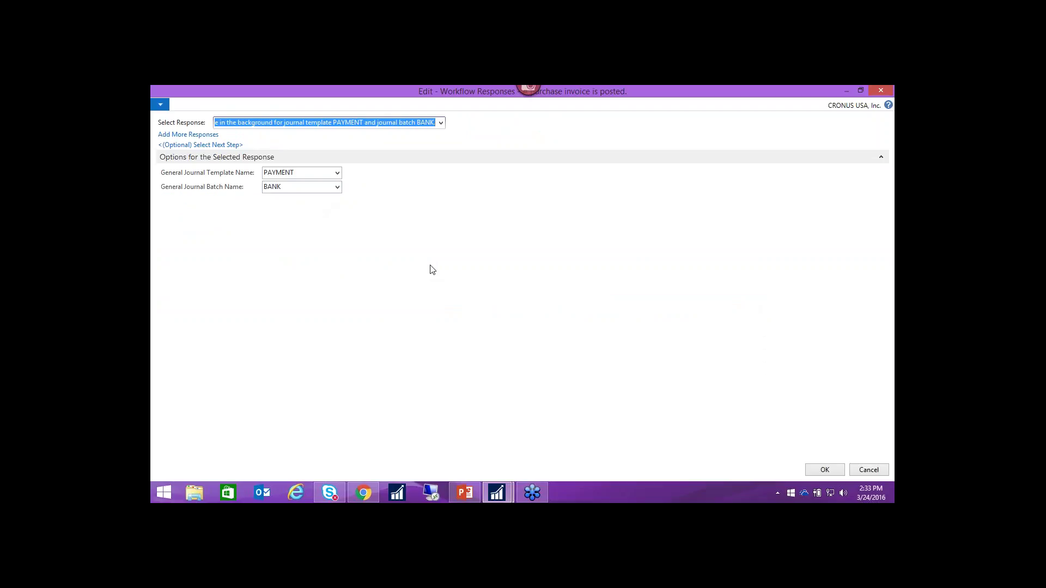
key("Return")
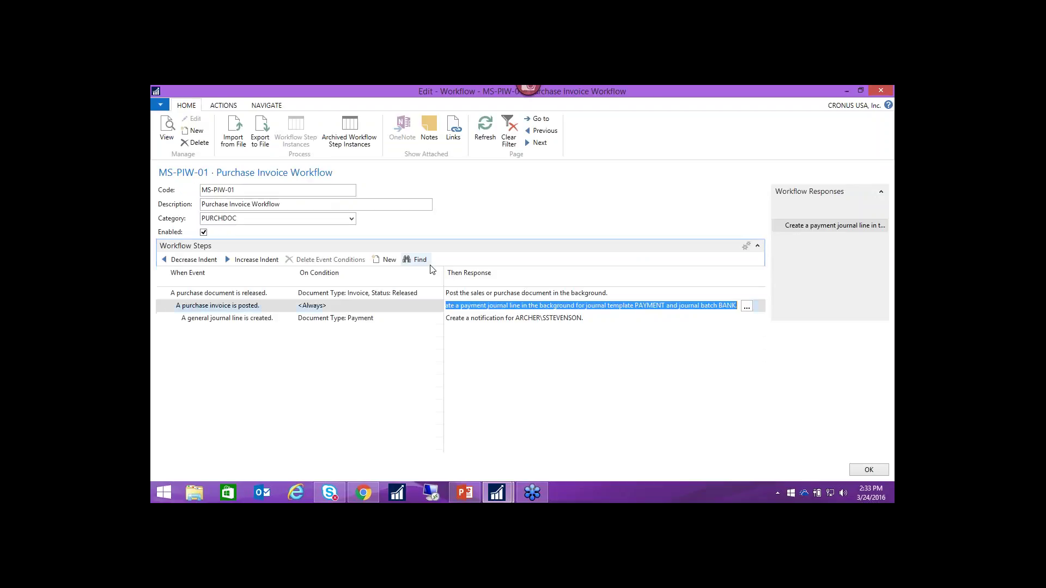
left_click(615, 319)
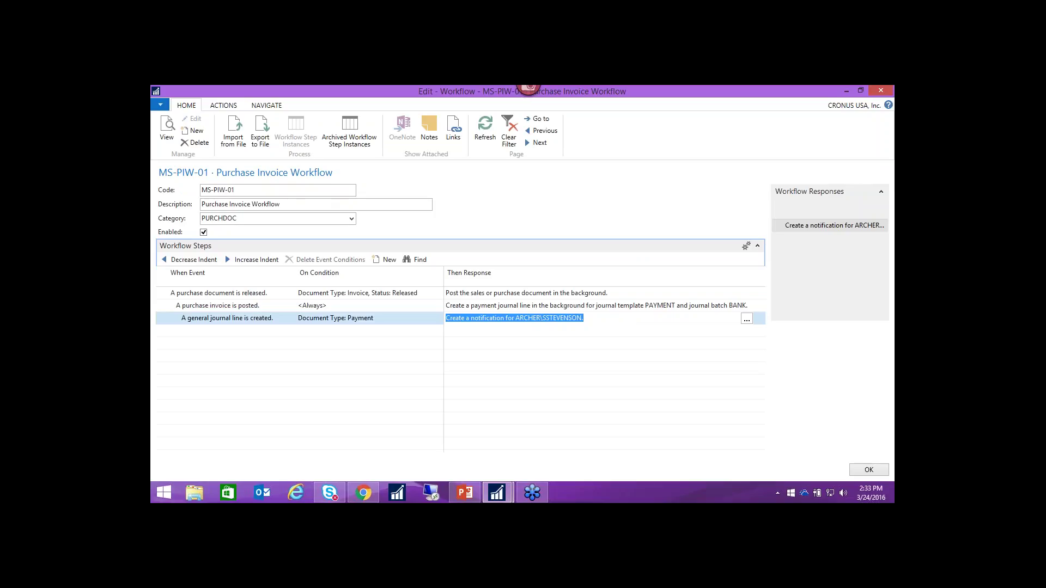
key("Escape")
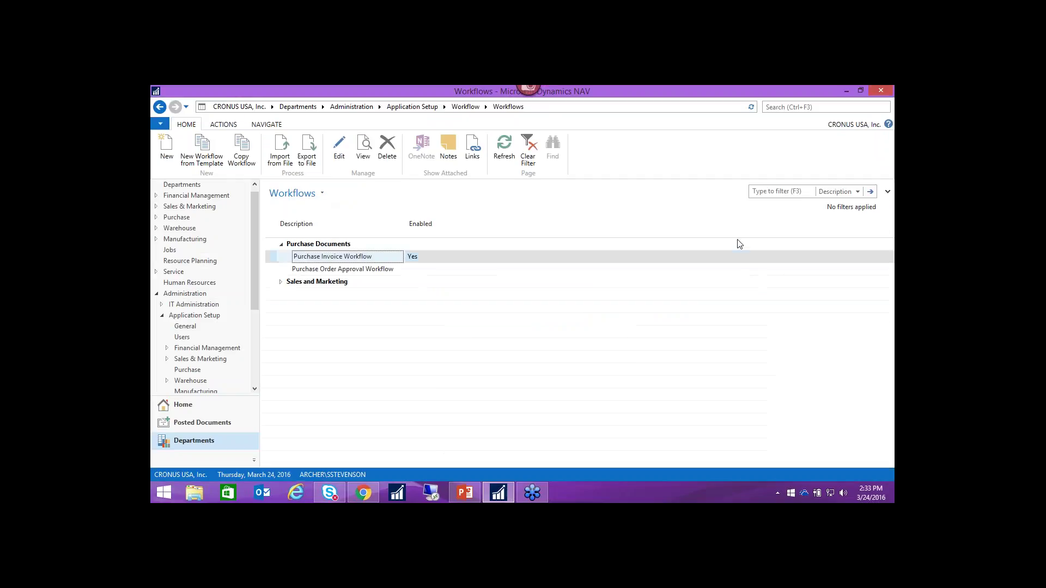
Step: Search for "job que", open the Job Queues list, and view and close the card of the SPPOST queue
left_click(777, 109)
type("jo")
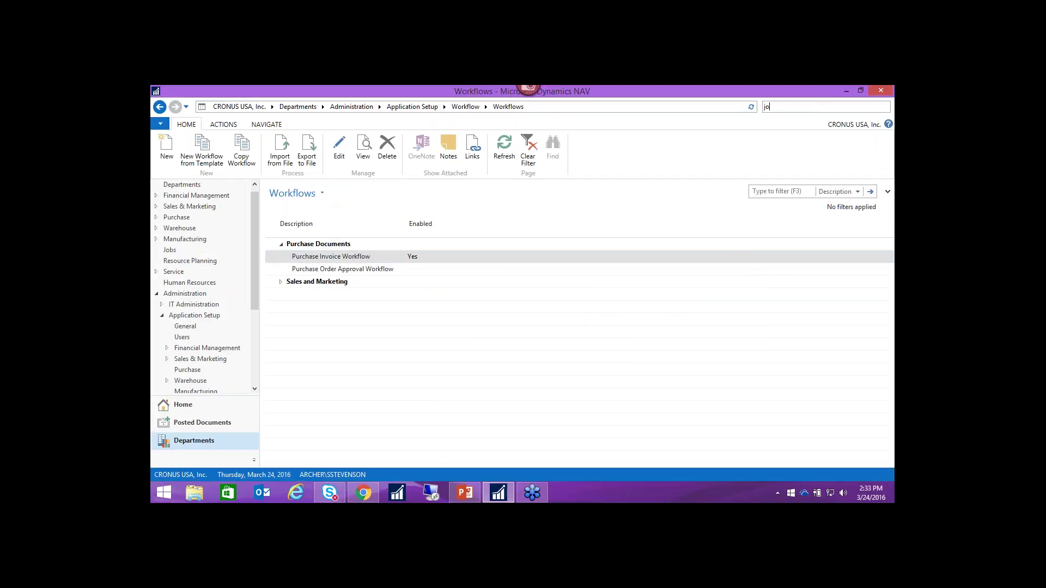
type("b que")
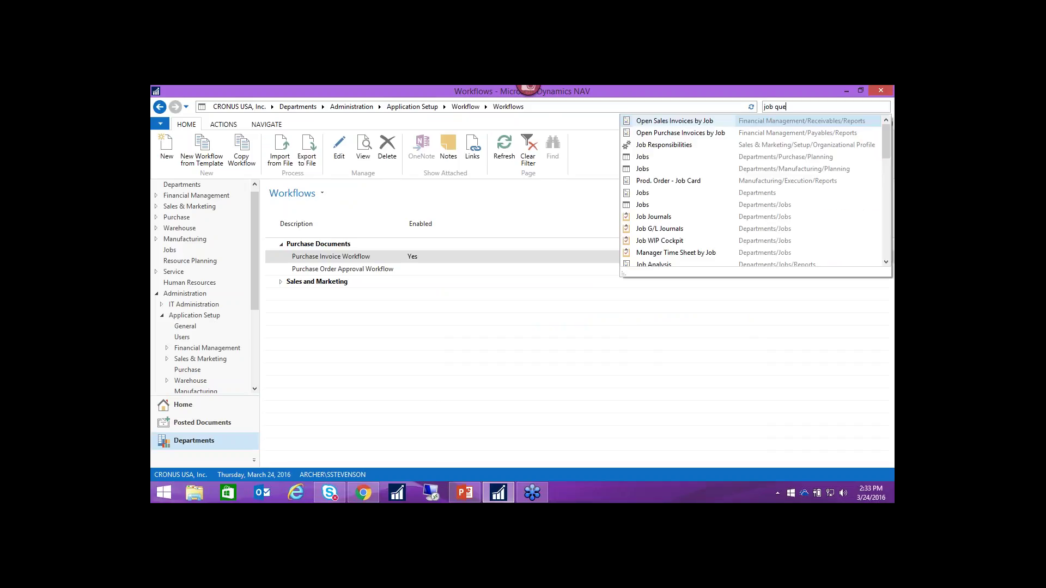
left_click(670, 121)
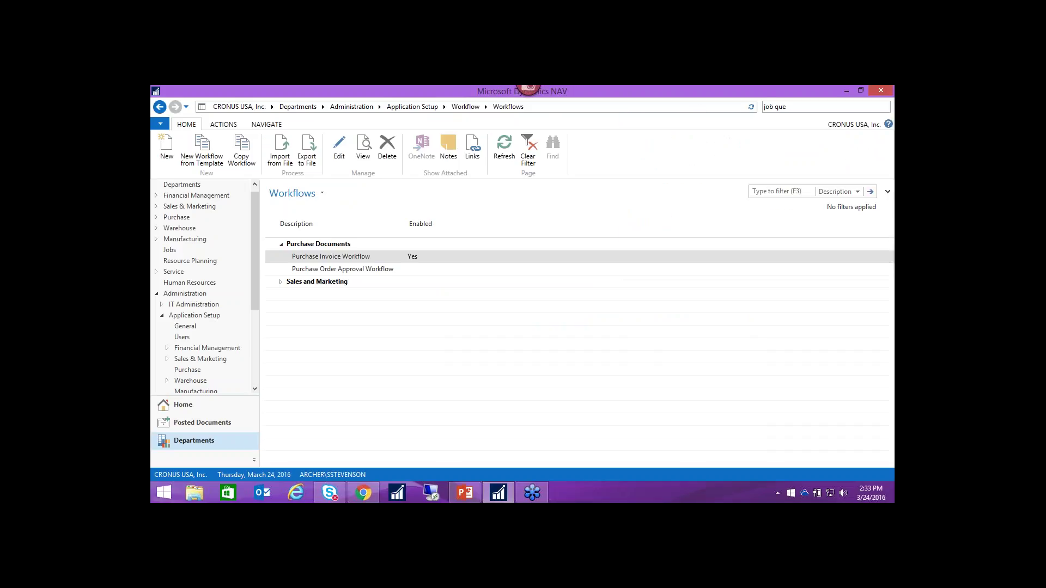
left_click(299, 181)
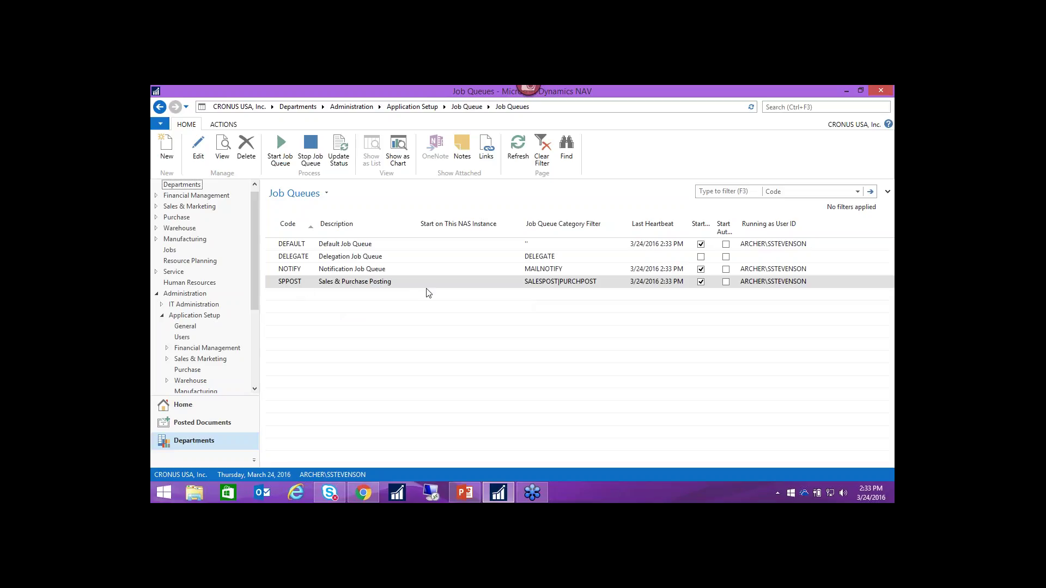
left_click(224, 145)
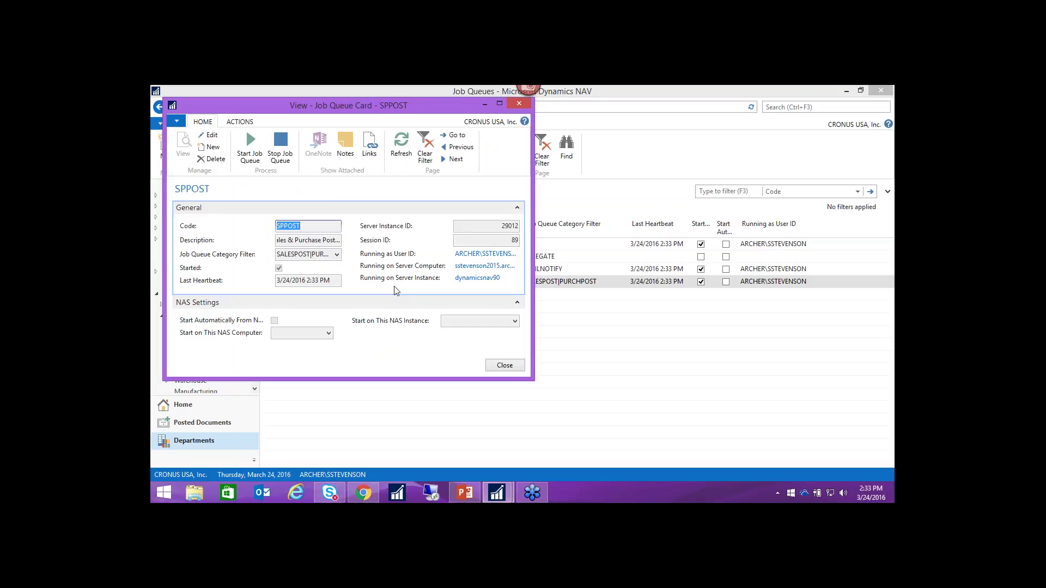
key("Escape")
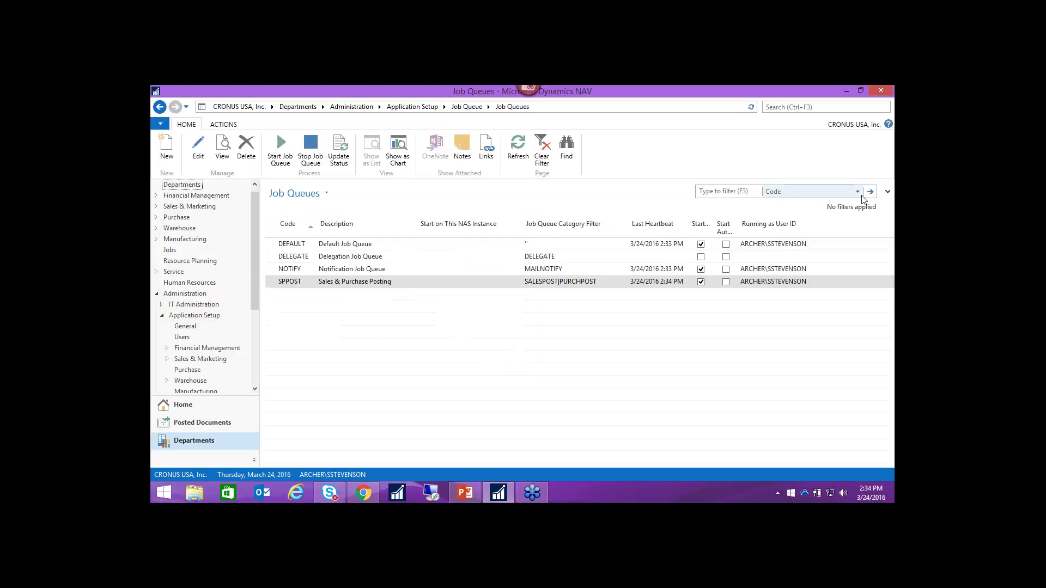
Step: Open the Purchase Invoices list from Order Processing in the Purchase department
left_click(787, 108)
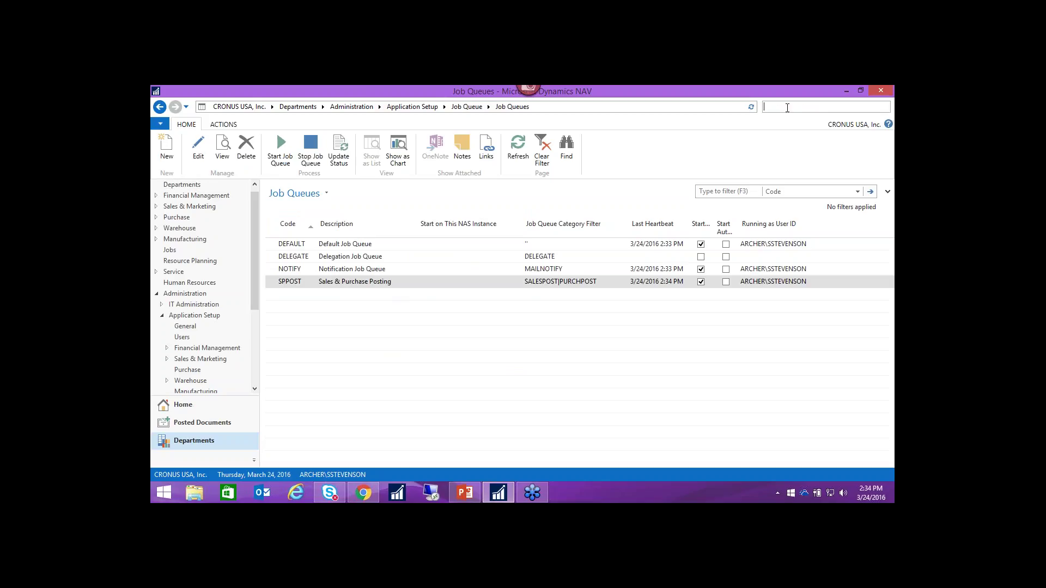
left_click(185, 217)
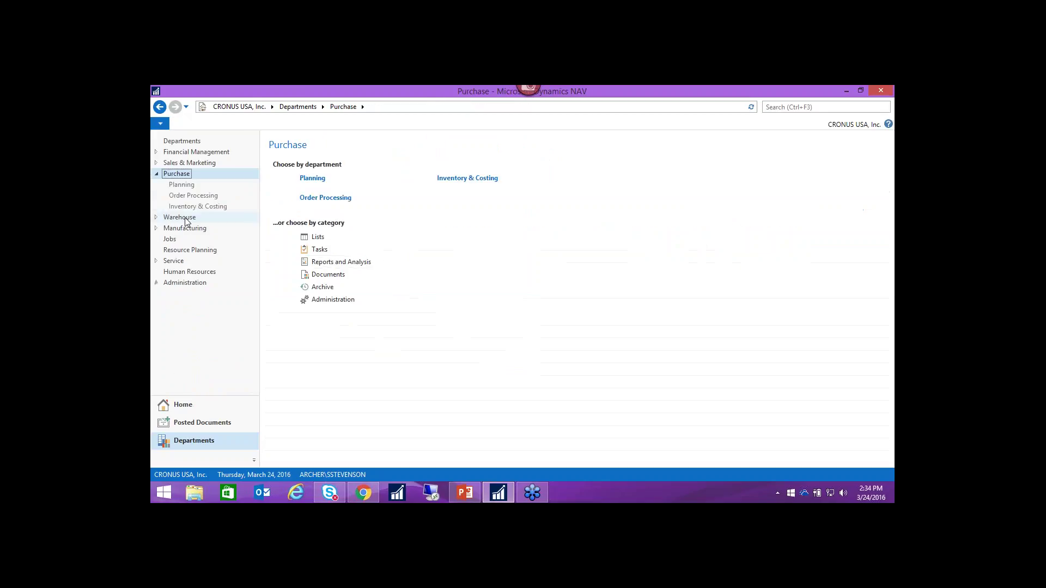
left_click(326, 198)
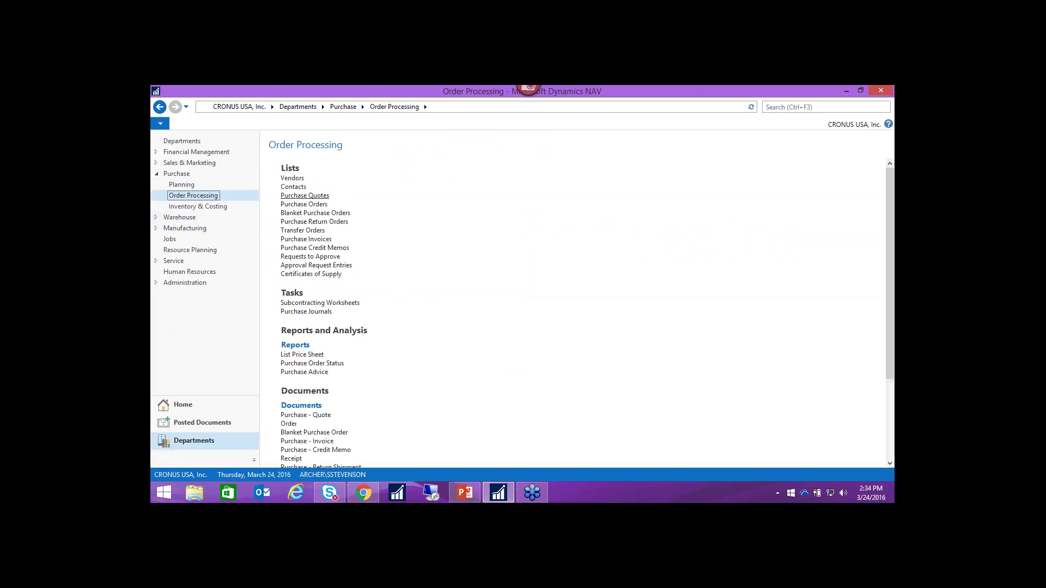
left_click(327, 241)
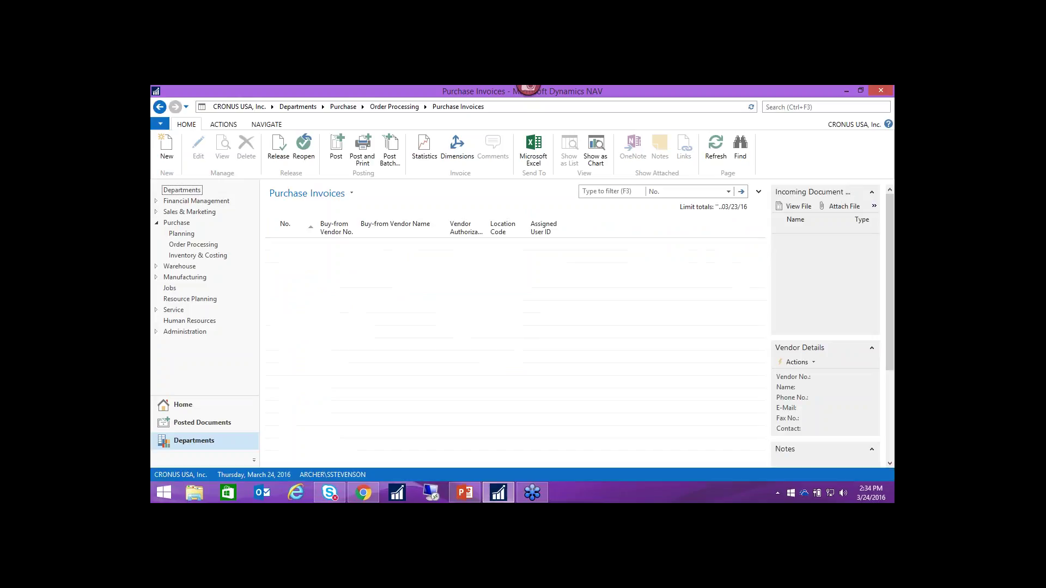
Step: Create a new purchase invoice with Progressive Home Furnishings as the buy-from vendor
key("ctrl+n")
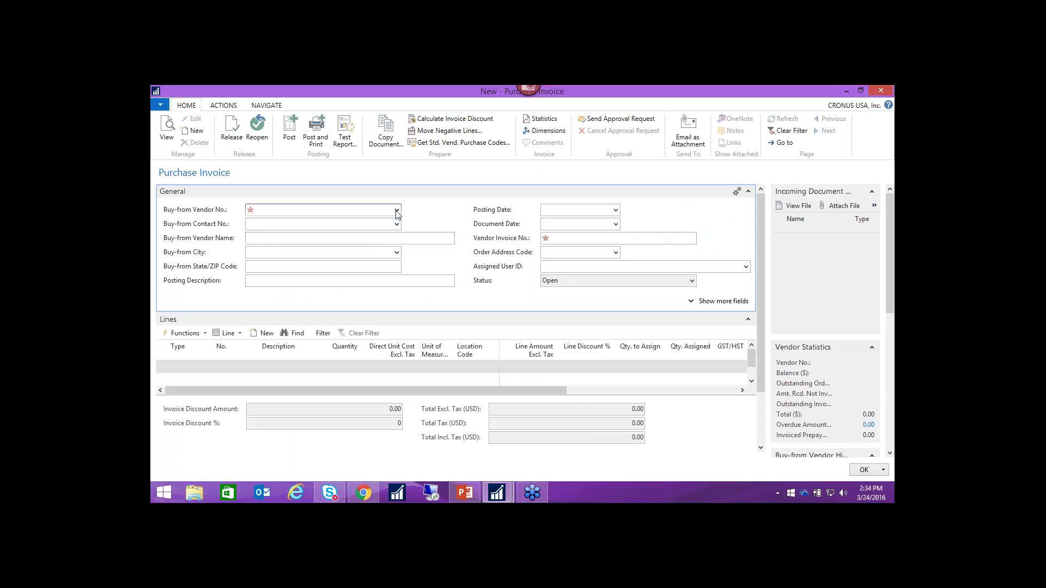
left_click(397, 209)
left_click(342, 246)
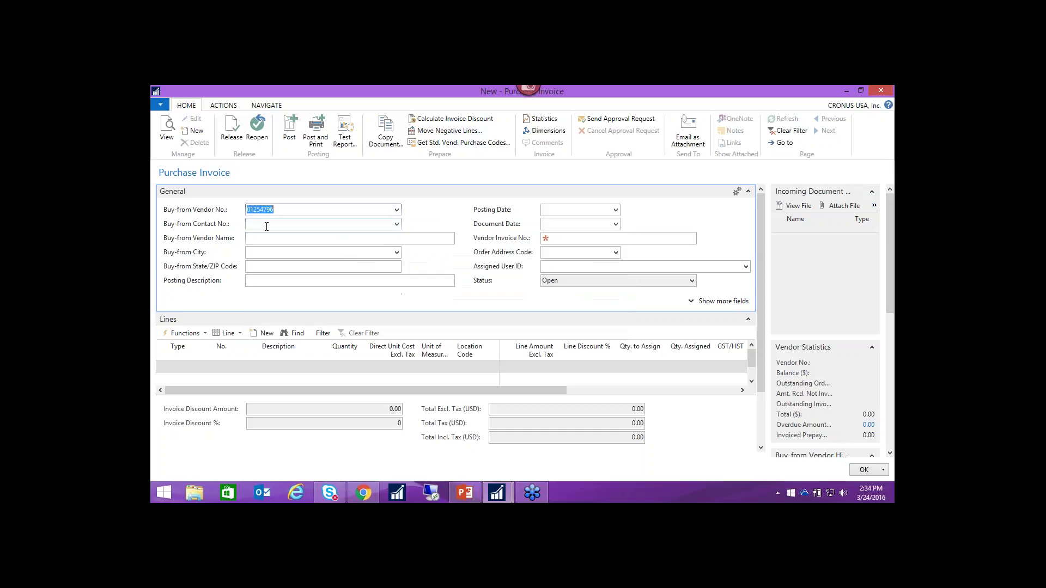
key("Tab")
Step: Add an invoice line for G/L account 65600, Office Supplies, with quantity 1 and a direct unit cost of 600
left_click(194, 368)
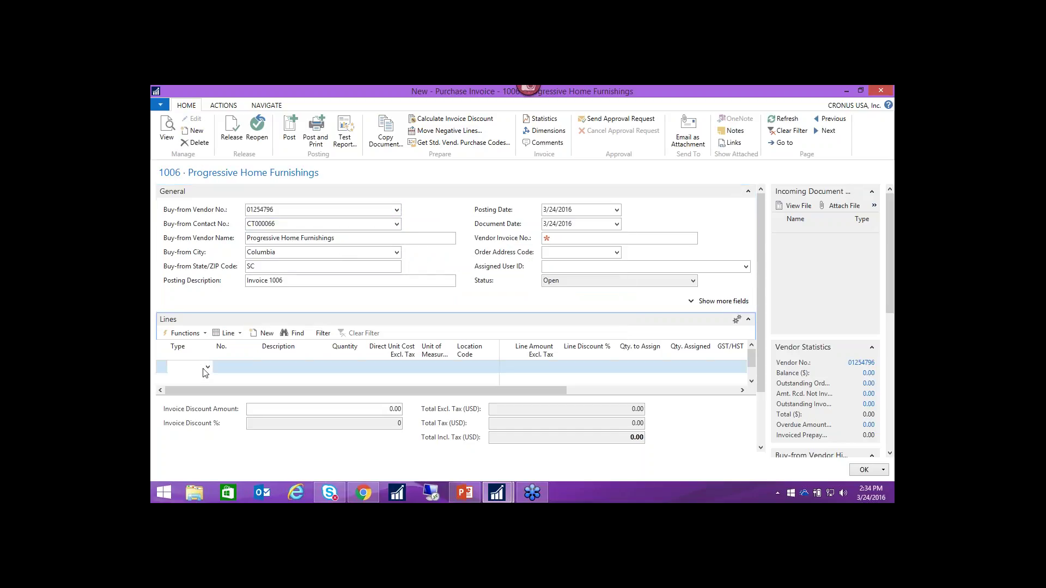
type("g")
key("Tab")
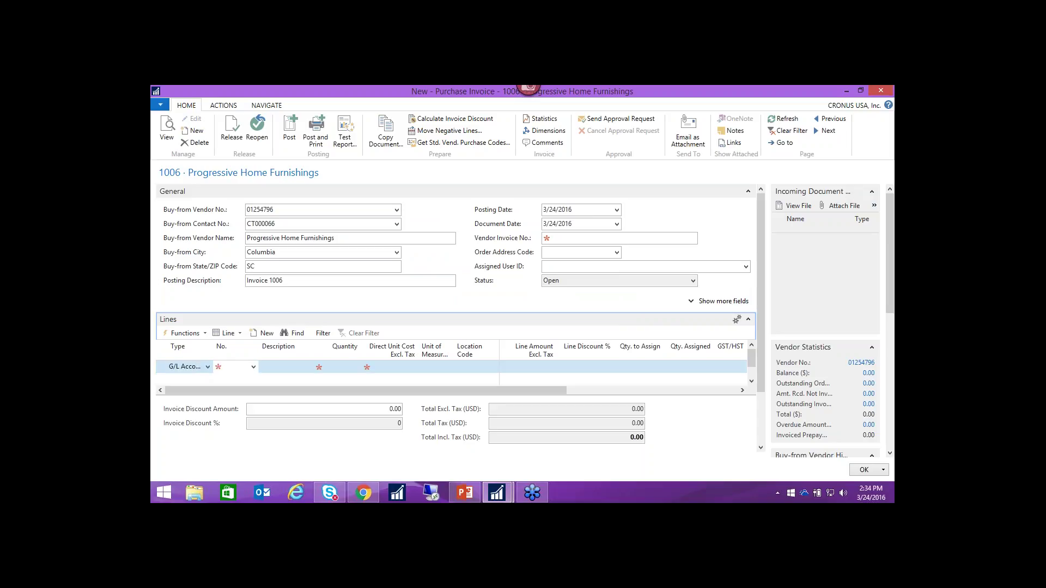
type("65600")
key("Tab")
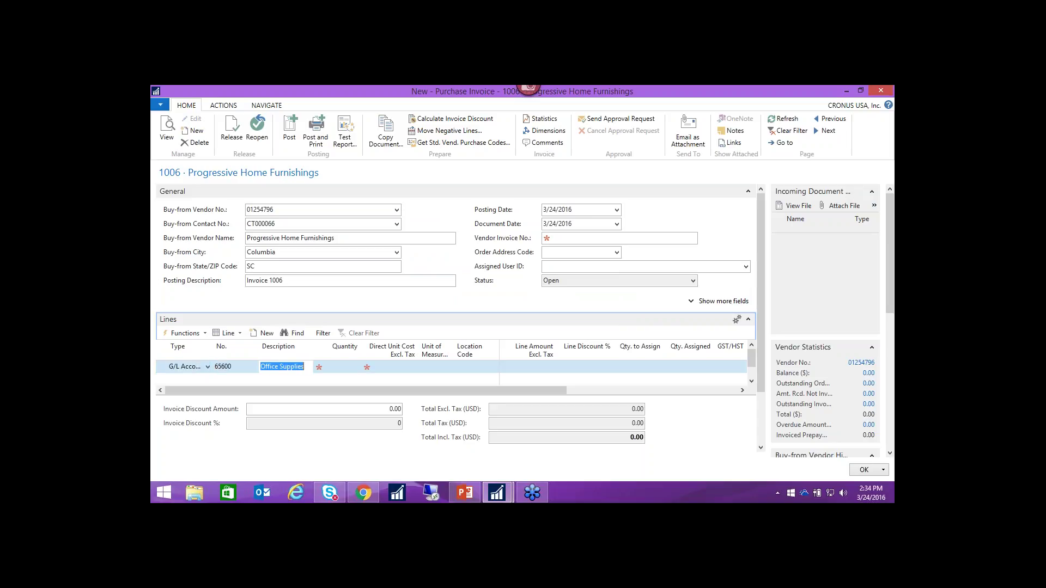
key("Tab")
type("1")
key("Tab")
type("600")
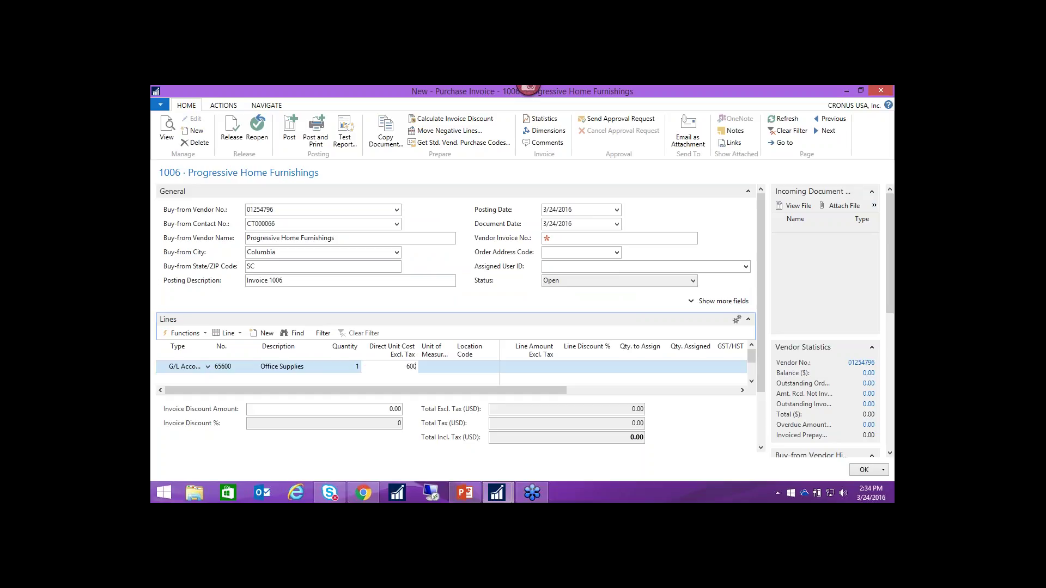
key("Tab")
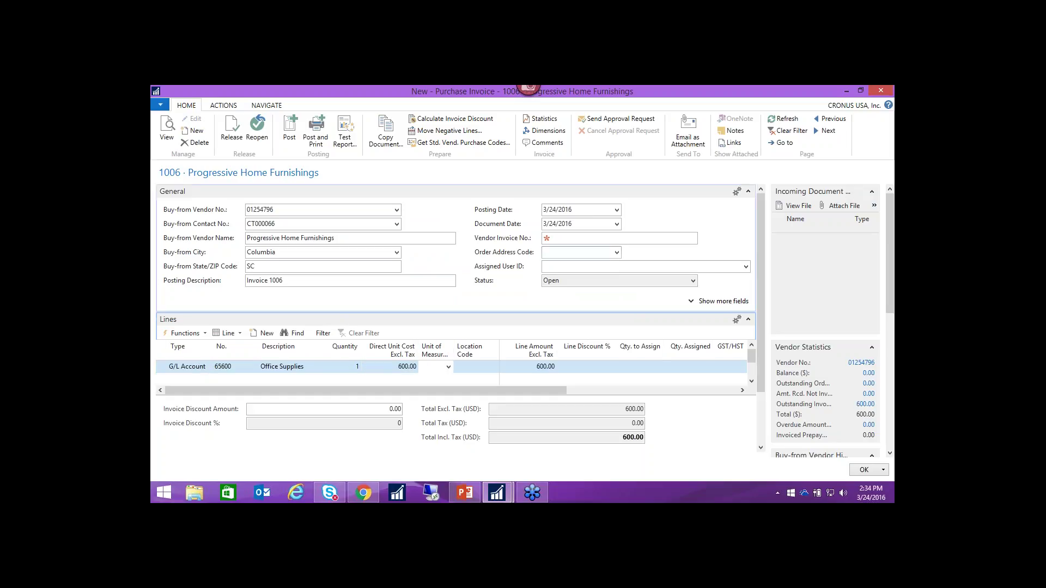
Step: Enter 98980 as the vendor invoice number, release the invoice, and return to a refreshed Purchase Invoices list
left_click(563, 238)
type("98980")
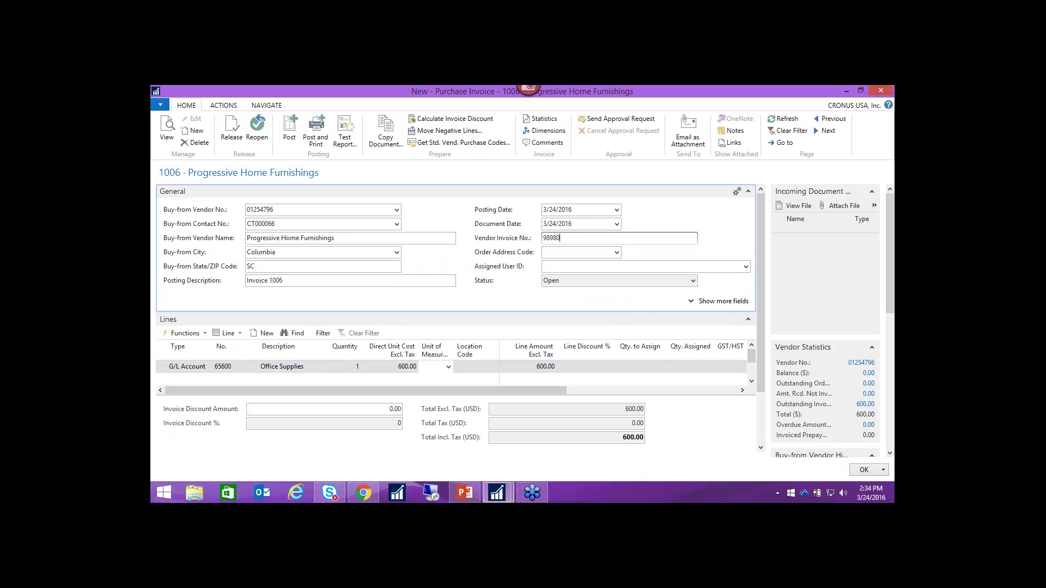
left_click(234, 129)
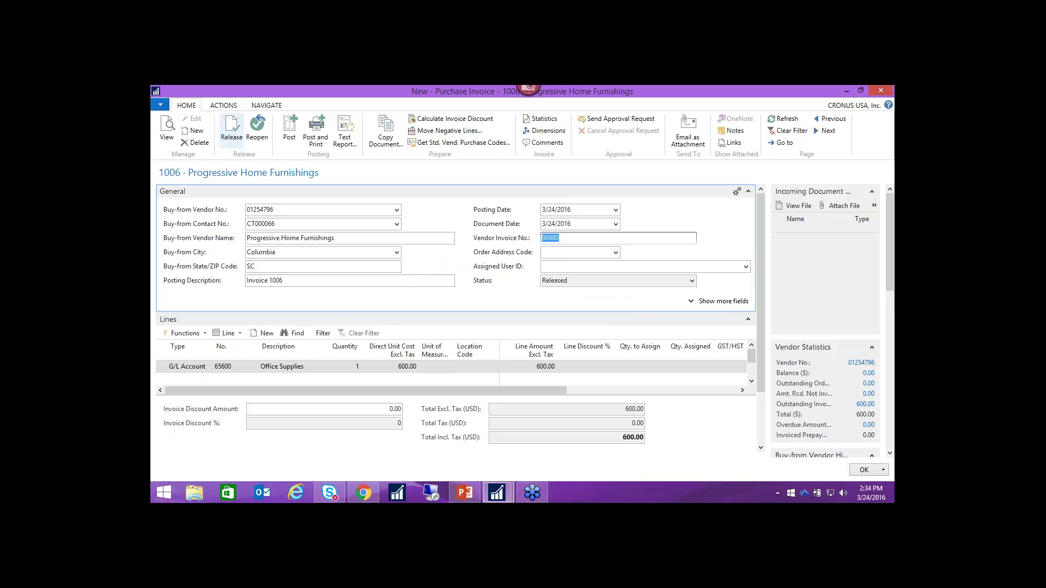
key("Escape")
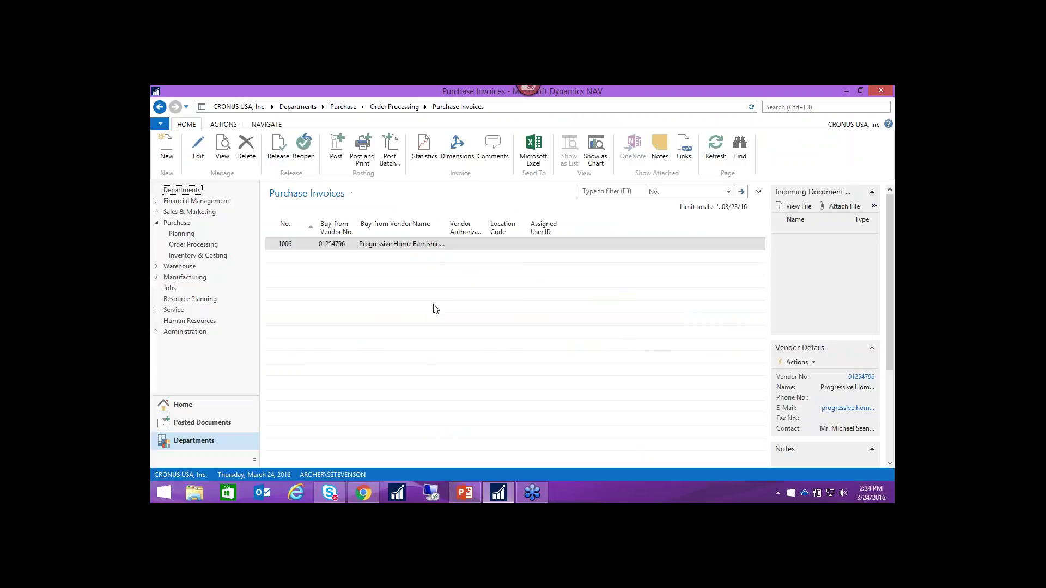
left_click(716, 147)
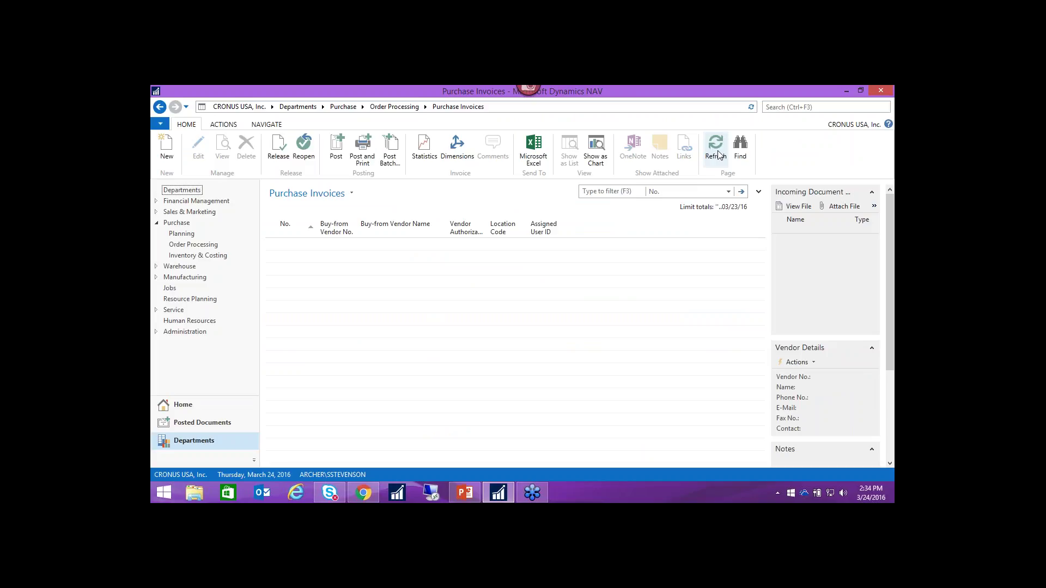
Step: Search for "payment journ" and open the Payment Journals page from the Financial Management department
left_click(788, 107)
type("payment journ")
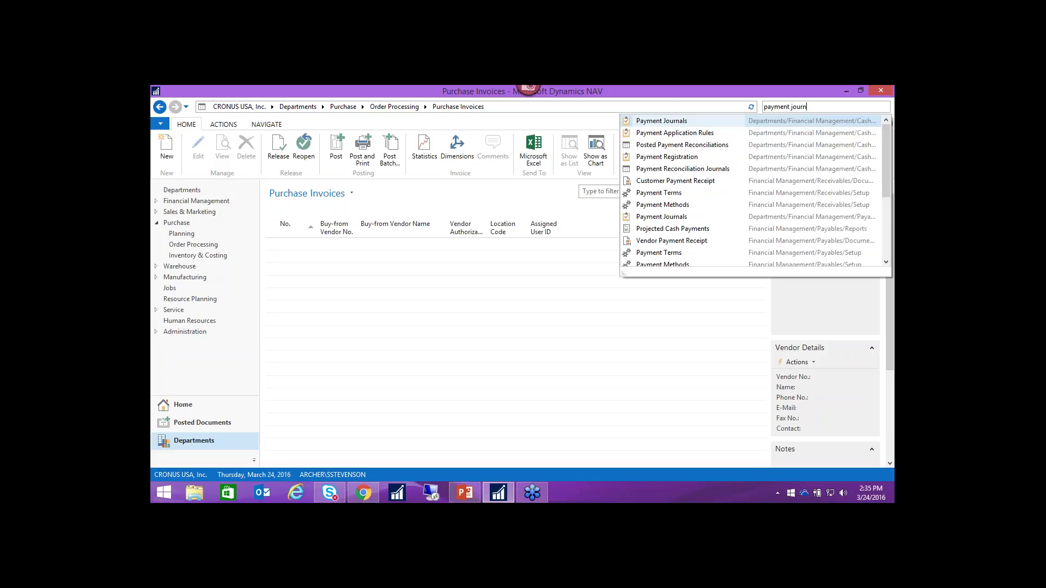
left_click(668, 120)
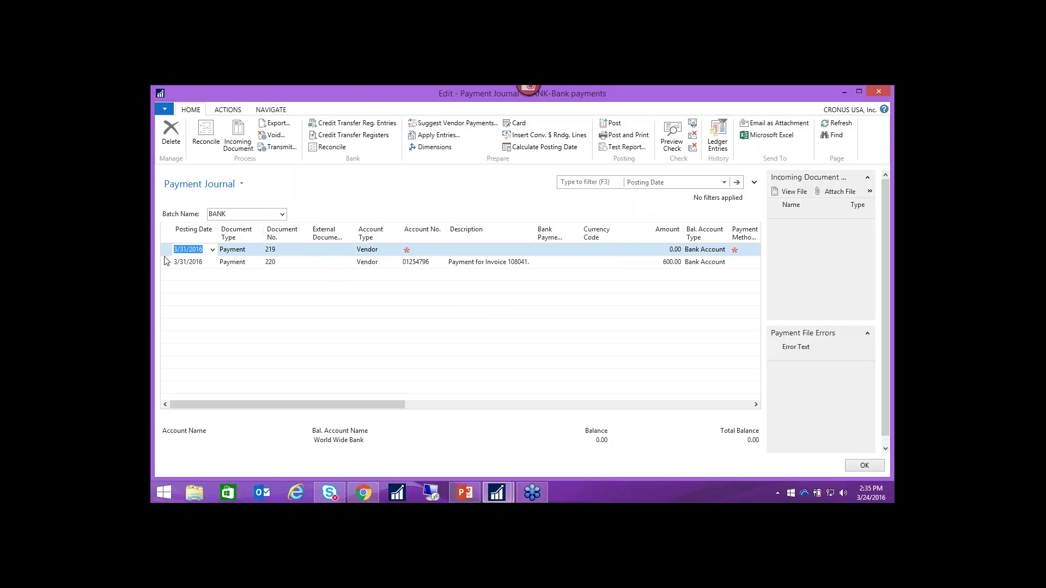
Step: Delete the journal line that has no account number from the BANK batch
right_click(163, 251)
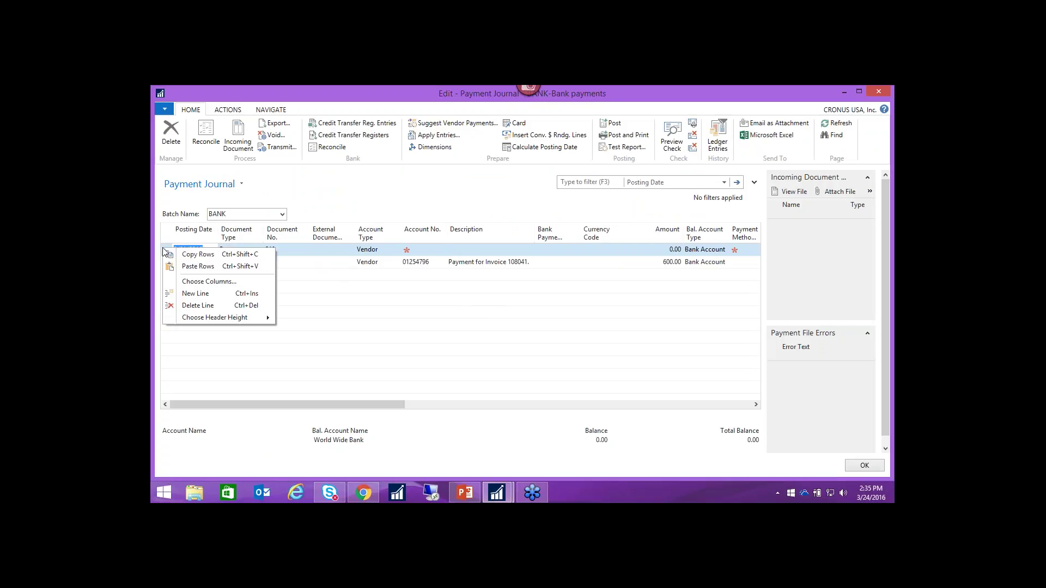
left_click(212, 301)
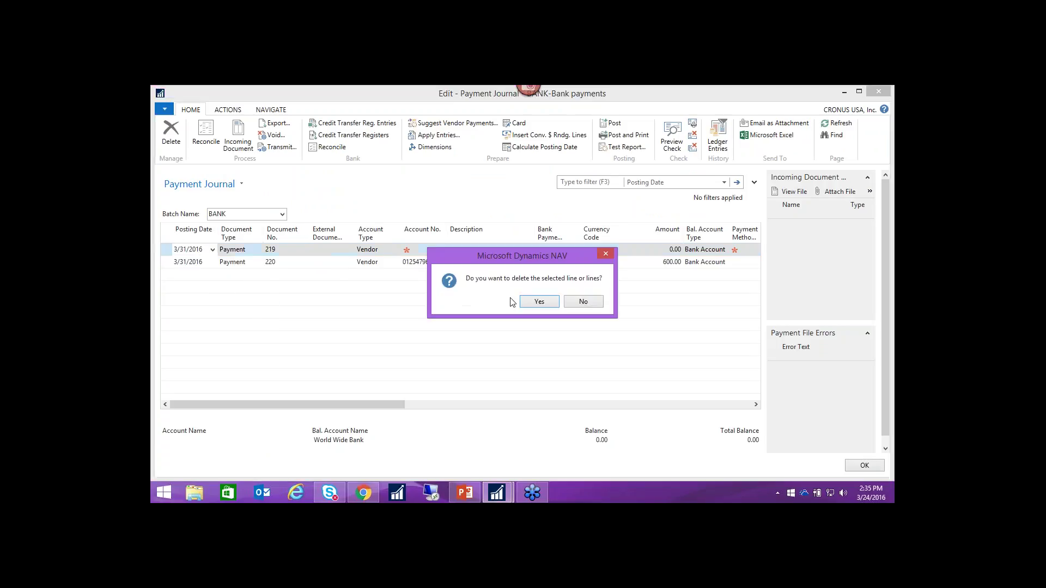
left_click(537, 301)
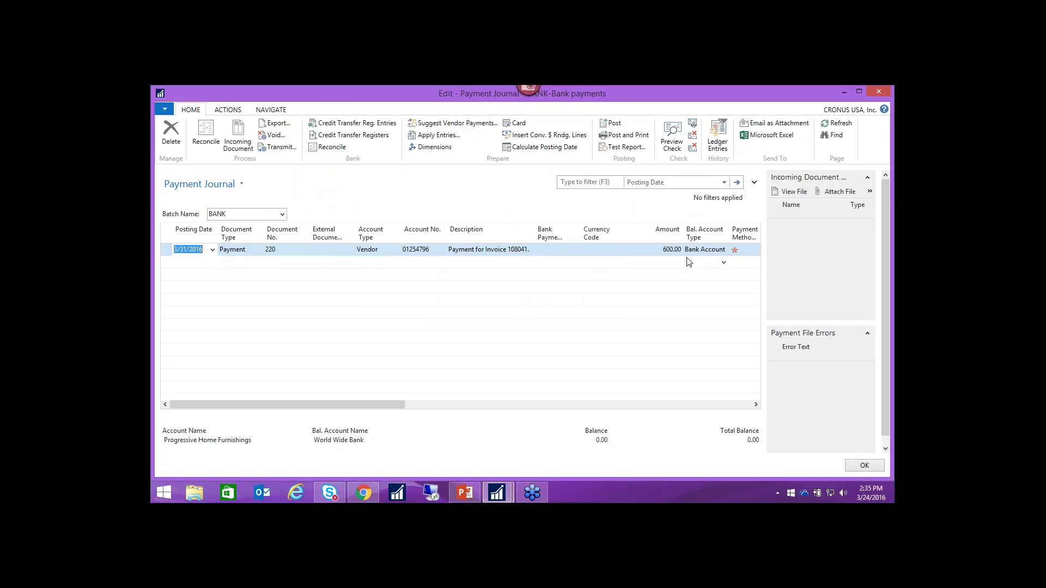
Step: Set the bank payment type of the Progressive Home Furnishings payment line to Computer Check
key("Tab")
key("Tab")
key("Tab")
key("Tab")
key("Tab")
key("Tab")
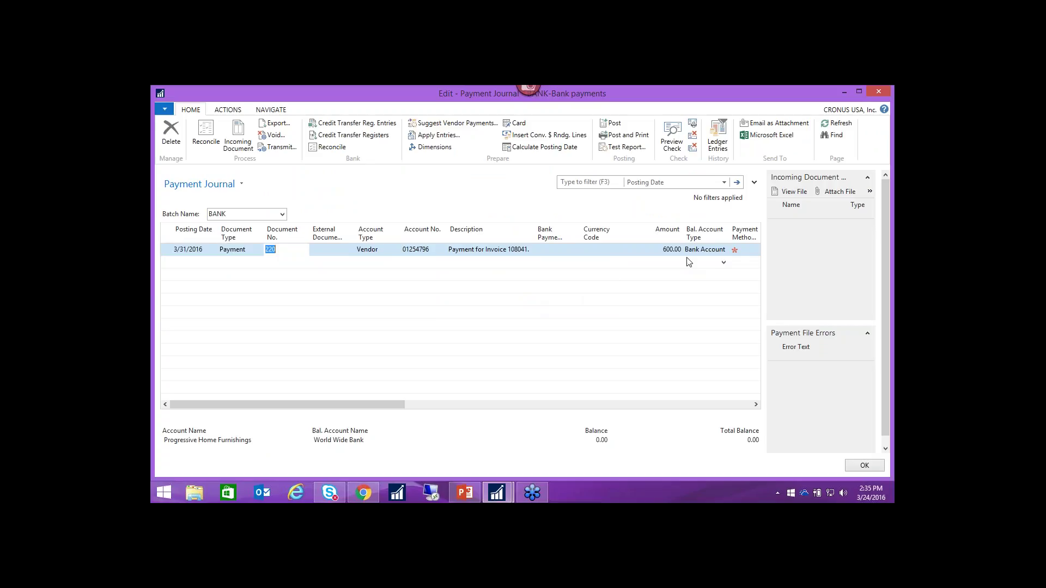
key("Tab")
key("Tab")
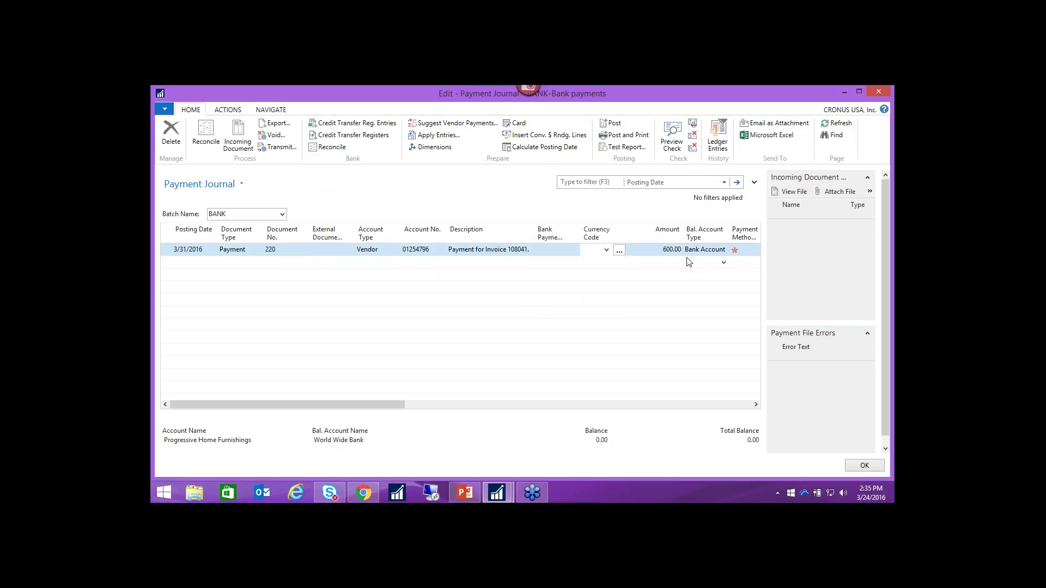
key("shift+Tab")
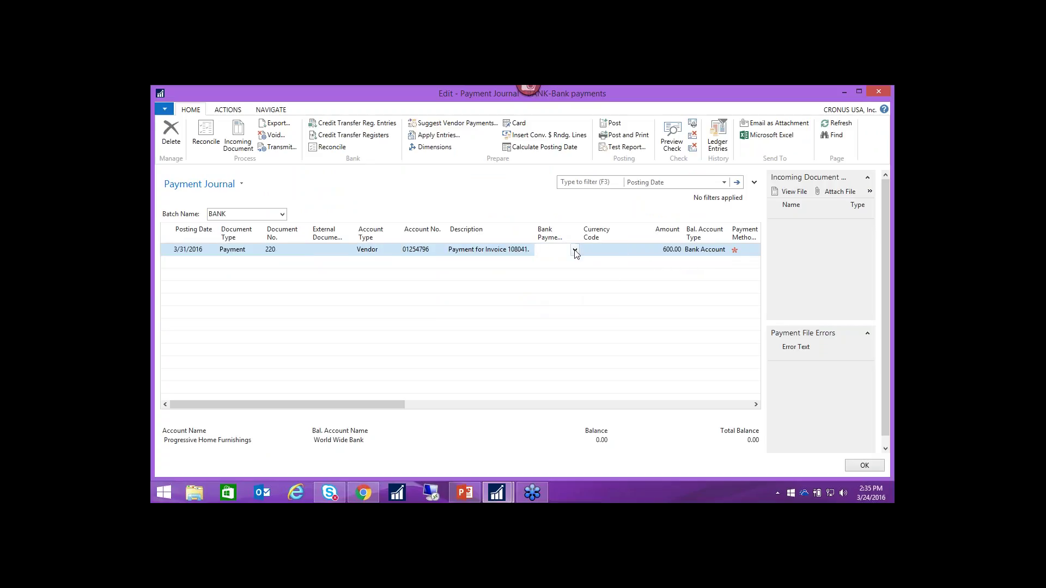
left_click(575, 251)
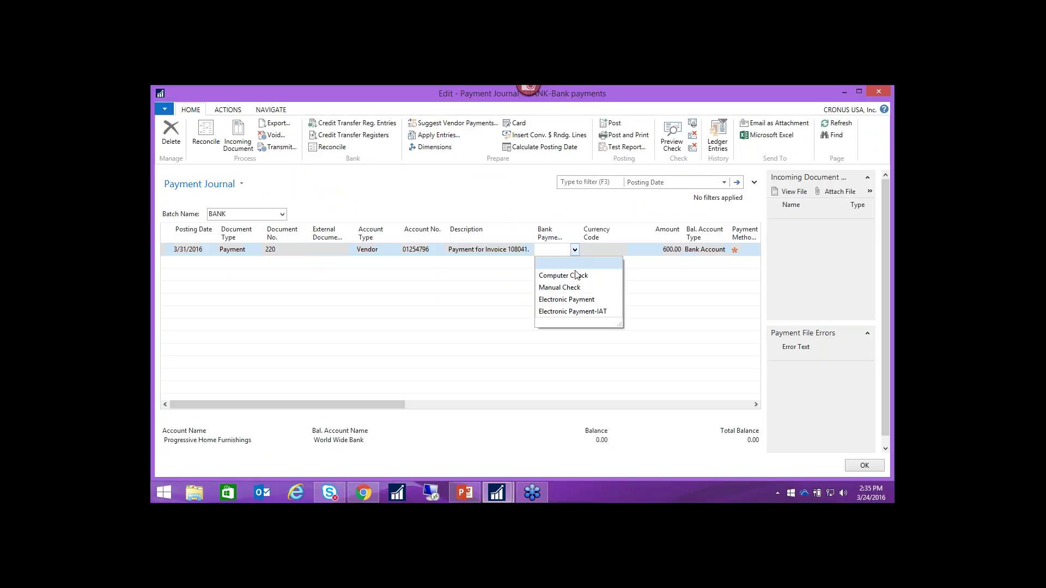
left_click(578, 275)
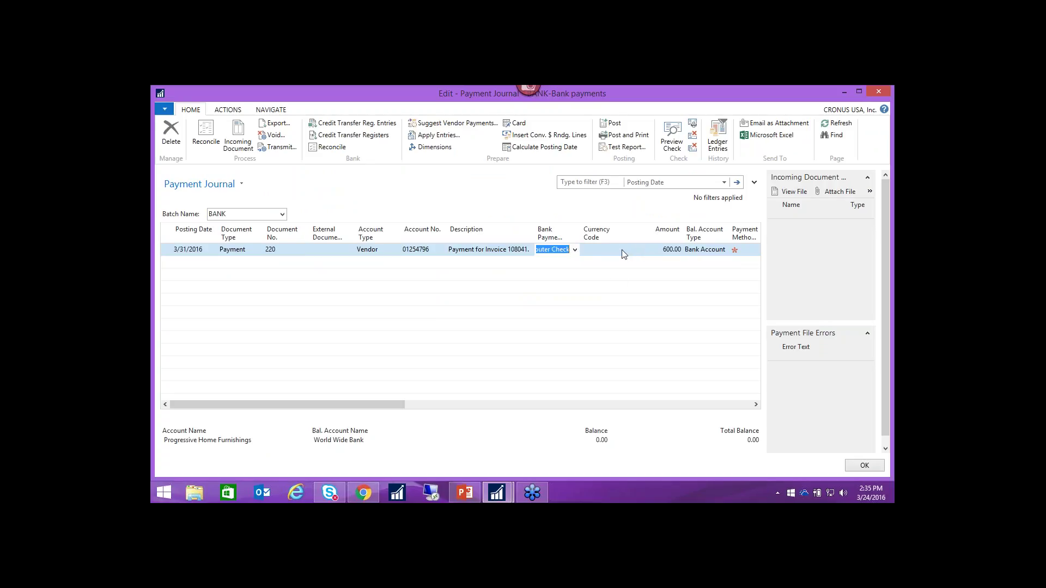
left_click(620, 252)
left_click(620, 252)
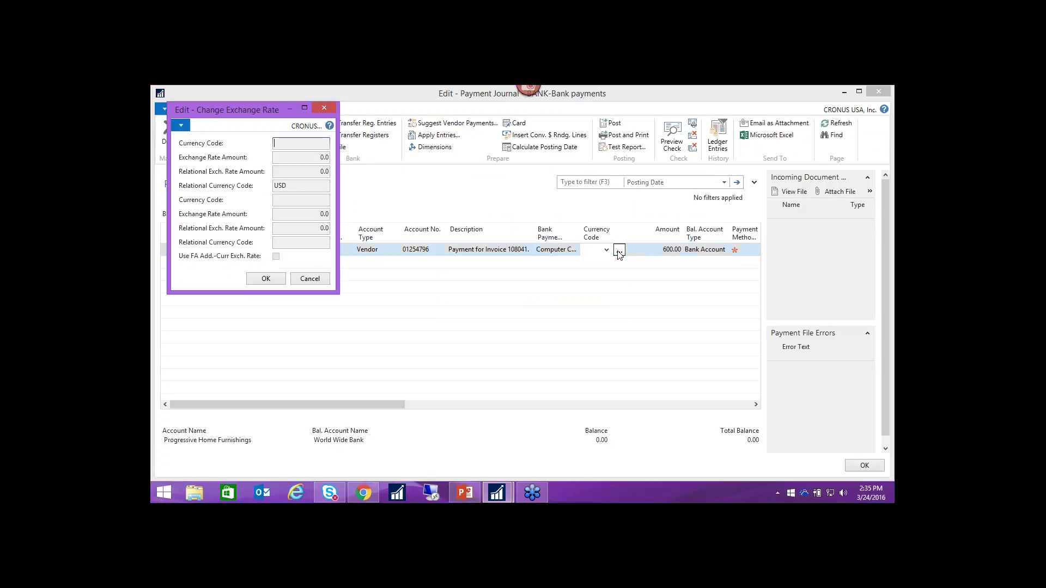
key("Escape")
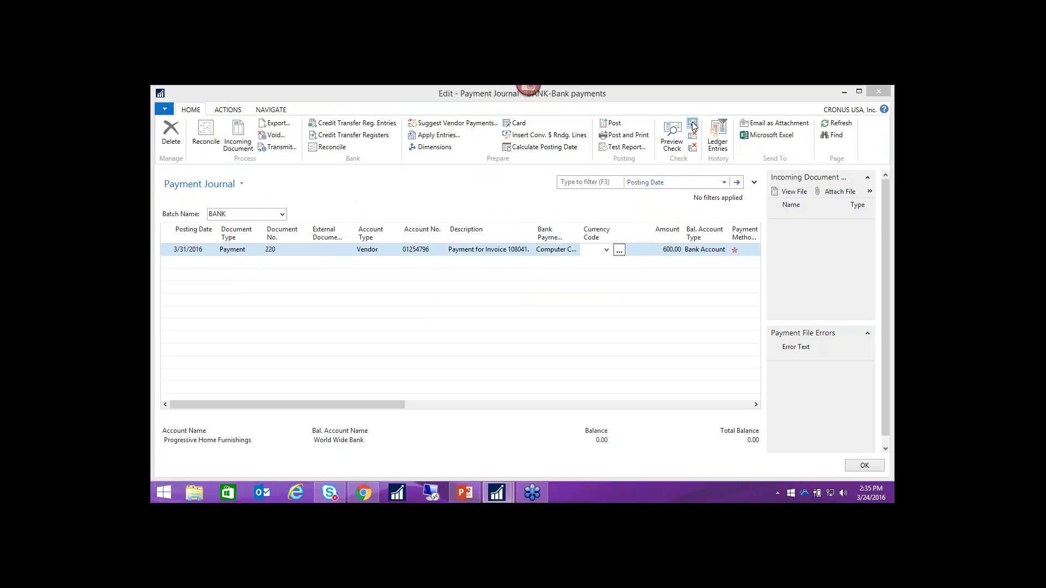
Step: Print the check from the WWB-OPERATING bank account as a PDF, and view and close the resulting document
left_click(693, 124)
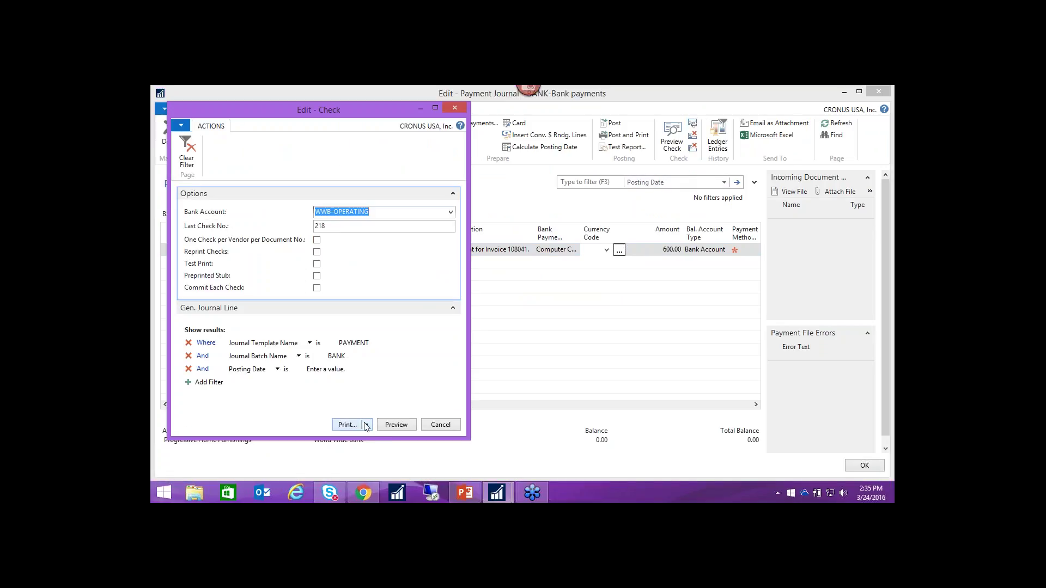
left_click(367, 425)
left_click(357, 451)
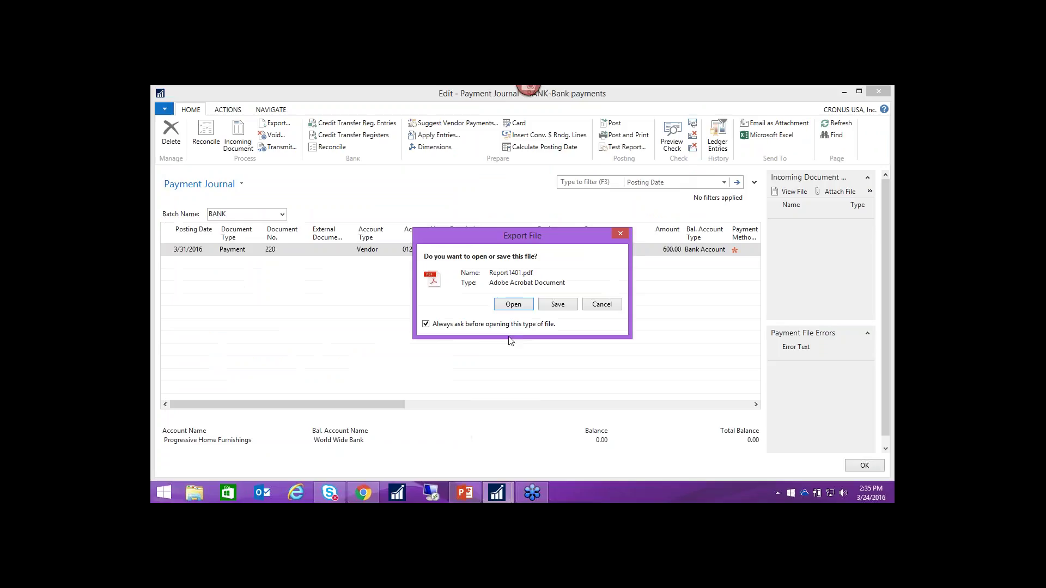
left_click(515, 304)
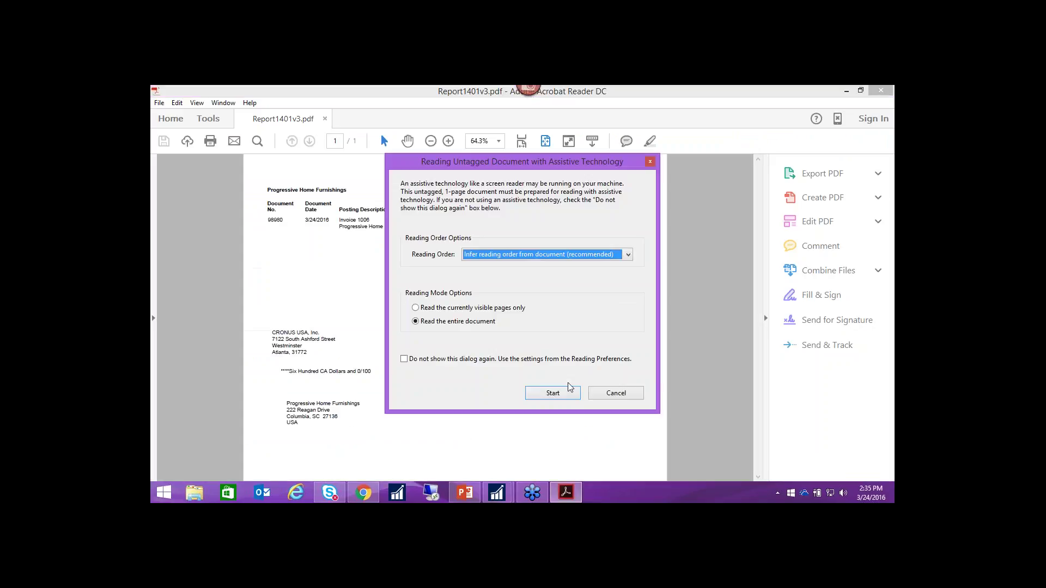
left_click(615, 395)
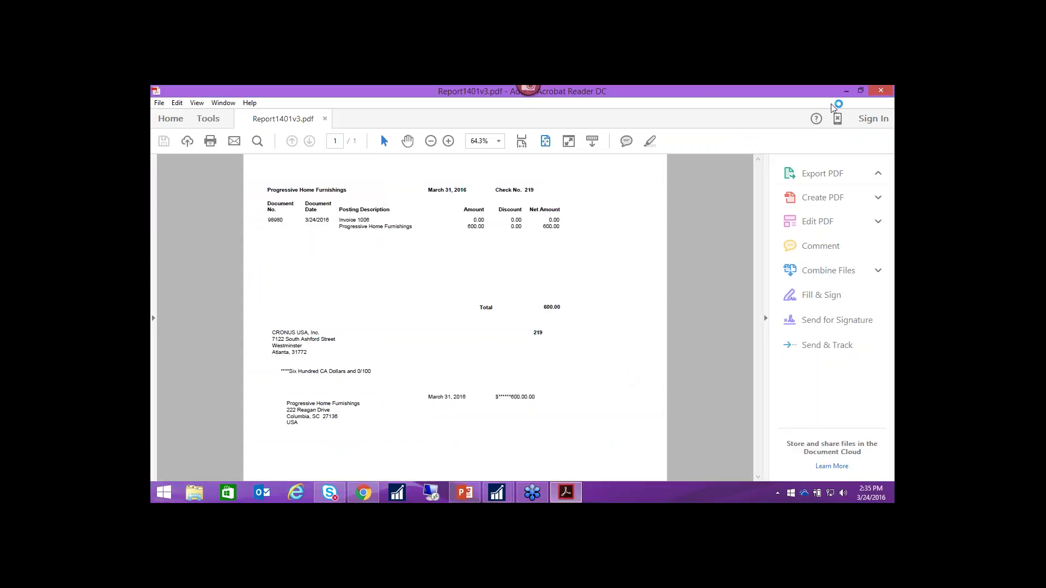
left_click(881, 91)
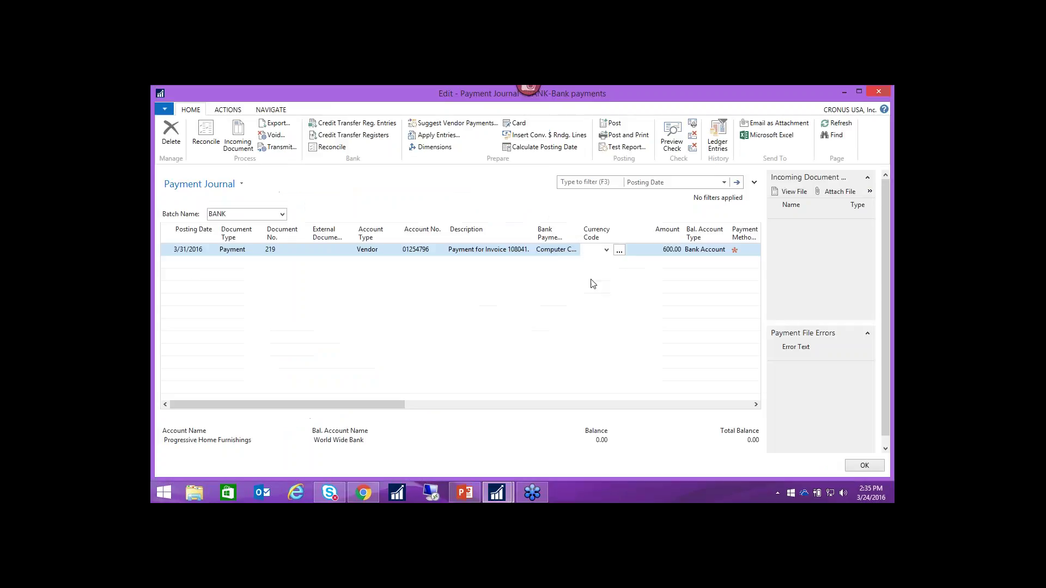
Step: Post the payment journal and confirm the posting
left_click(614, 123)
left_click(525, 303)
left_click(576, 302)
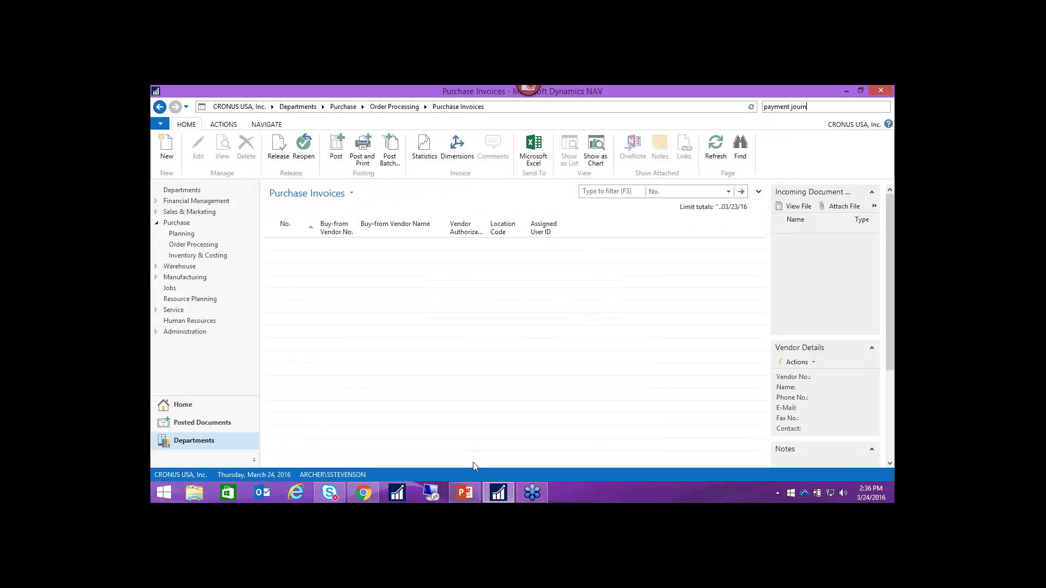
Step: Switch to the PowerPoint presentation and start the slide show from slide 17, the Workflow demonstration with the template screenshots
left_click(465, 493)
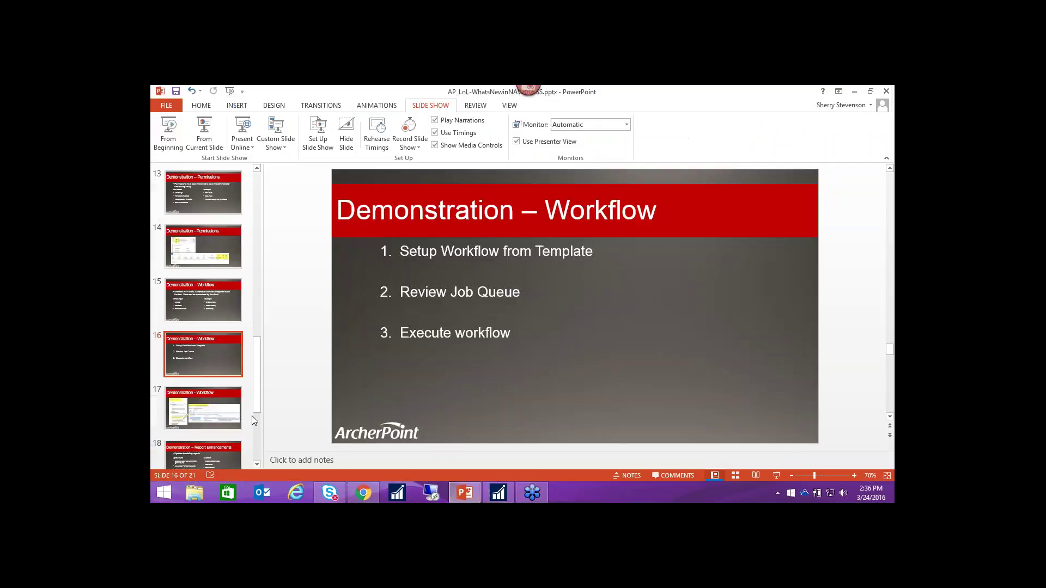
left_click(217, 409)
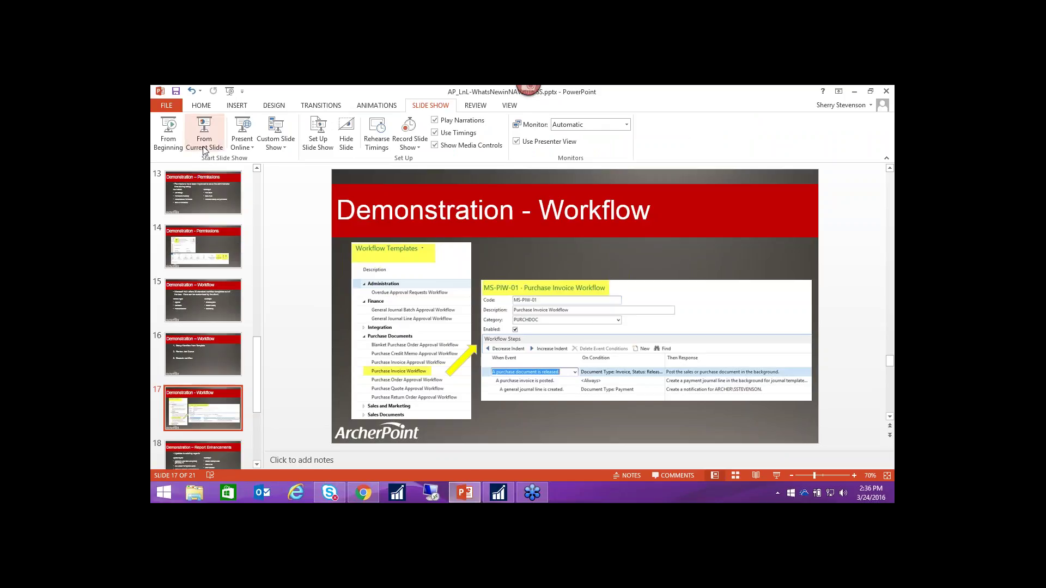
left_click(205, 141)
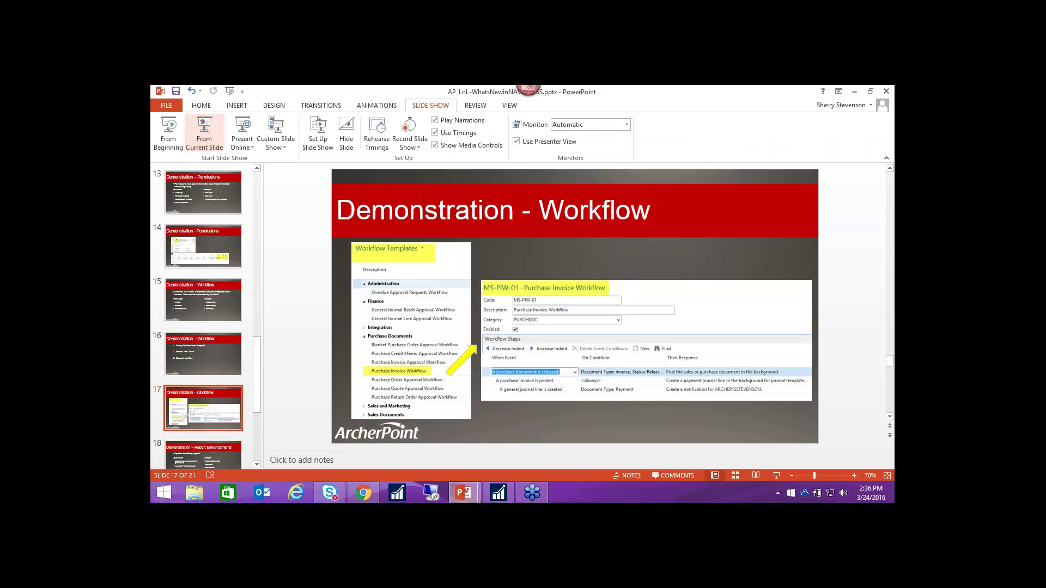